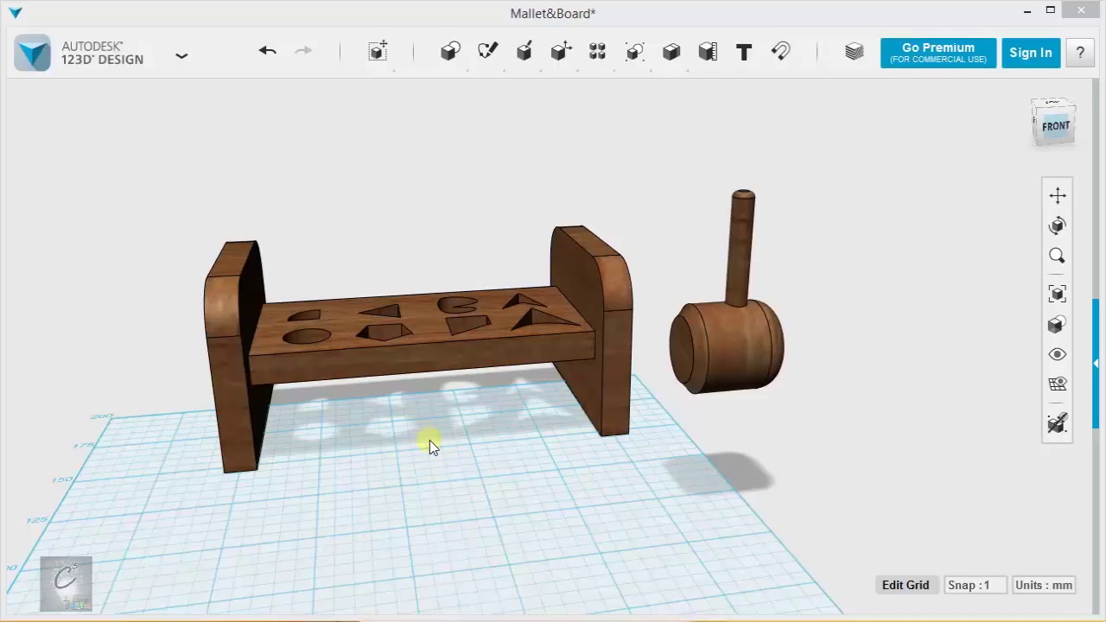
Move the mallet back from the front of the grid to beside the finished board's right end
right_click_drag(429, 440, 519, 351)
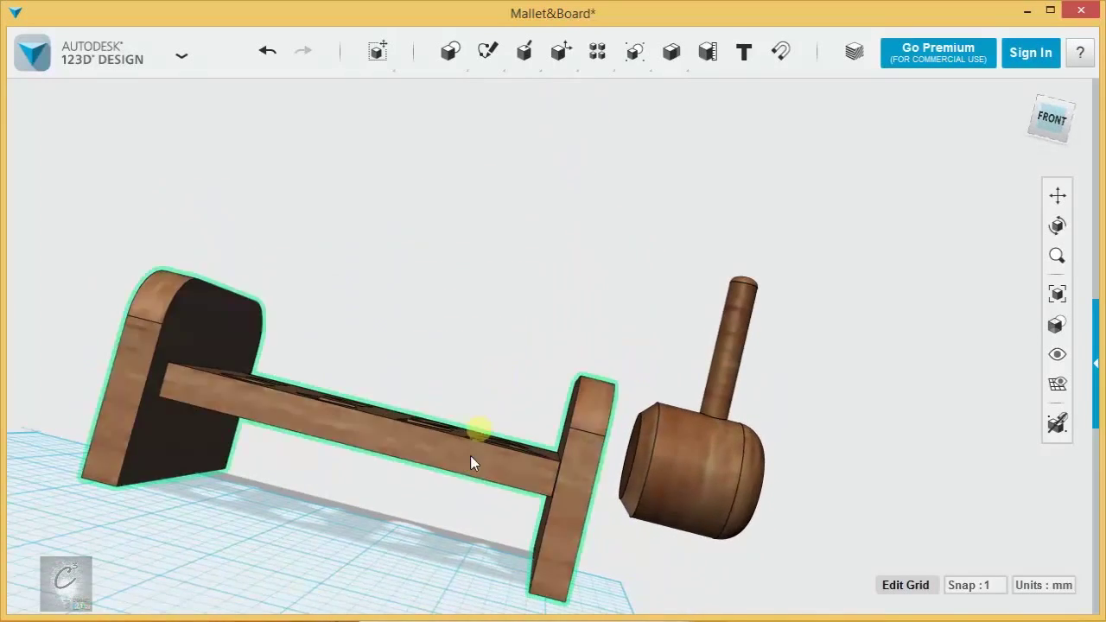
right_click_drag(470, 449, 415, 480)
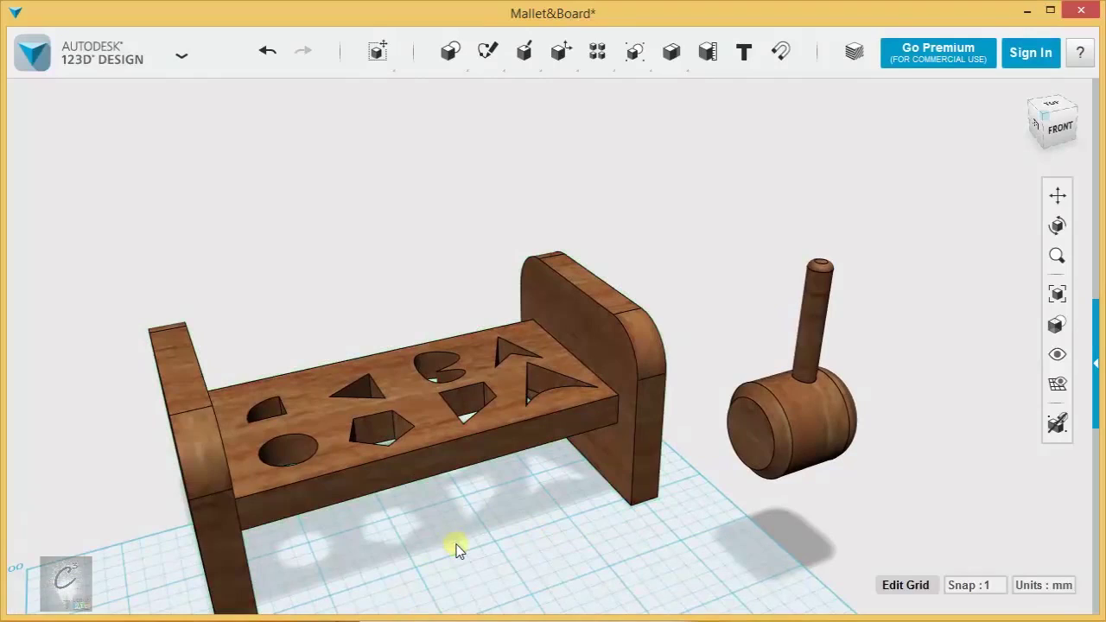
right_click_drag(504, 518, 575, 380)
middle_click_drag(574, 380, 578, 455)
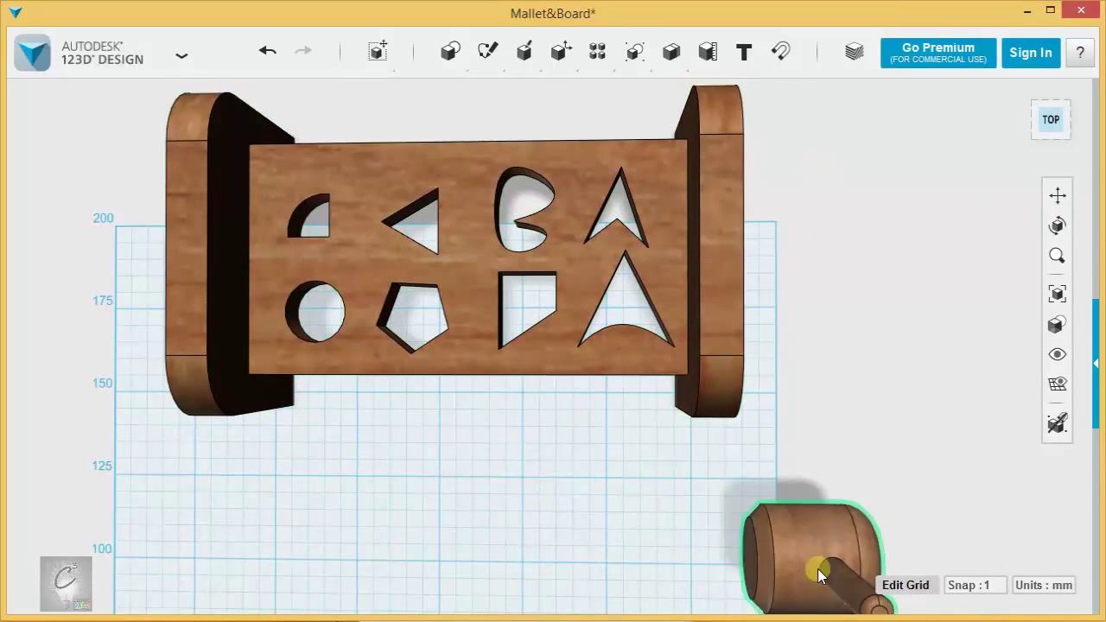
left_click_drag(820, 569, 934, 333)
right_click_drag(672, 511, 640, 417)
scroll(644, 411, "down", 3)
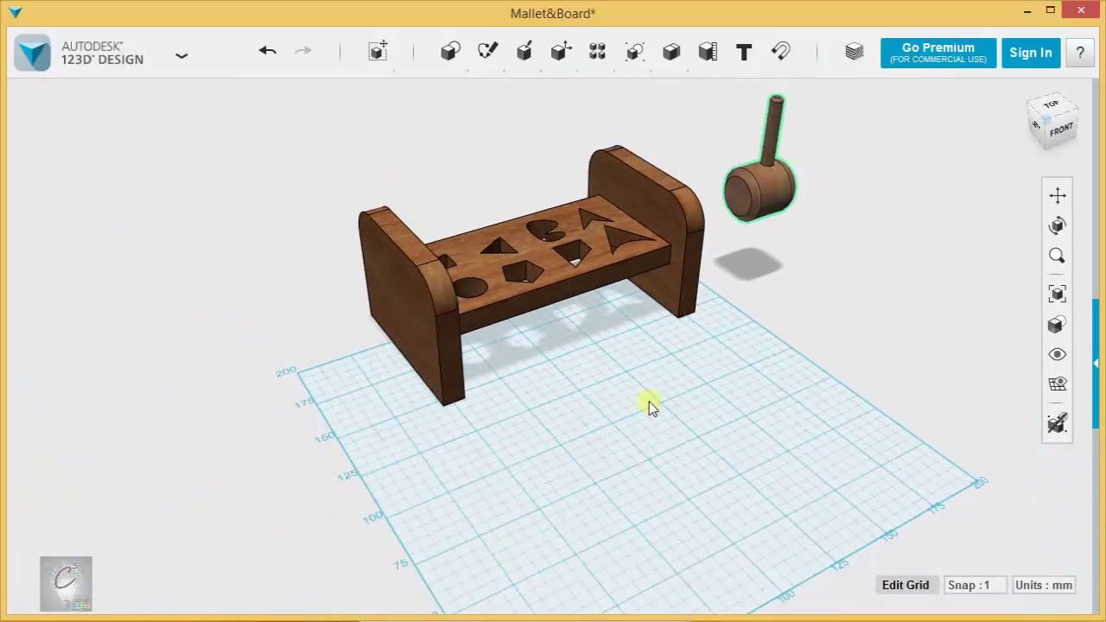
middle_click_drag(613, 403, 538, 393)
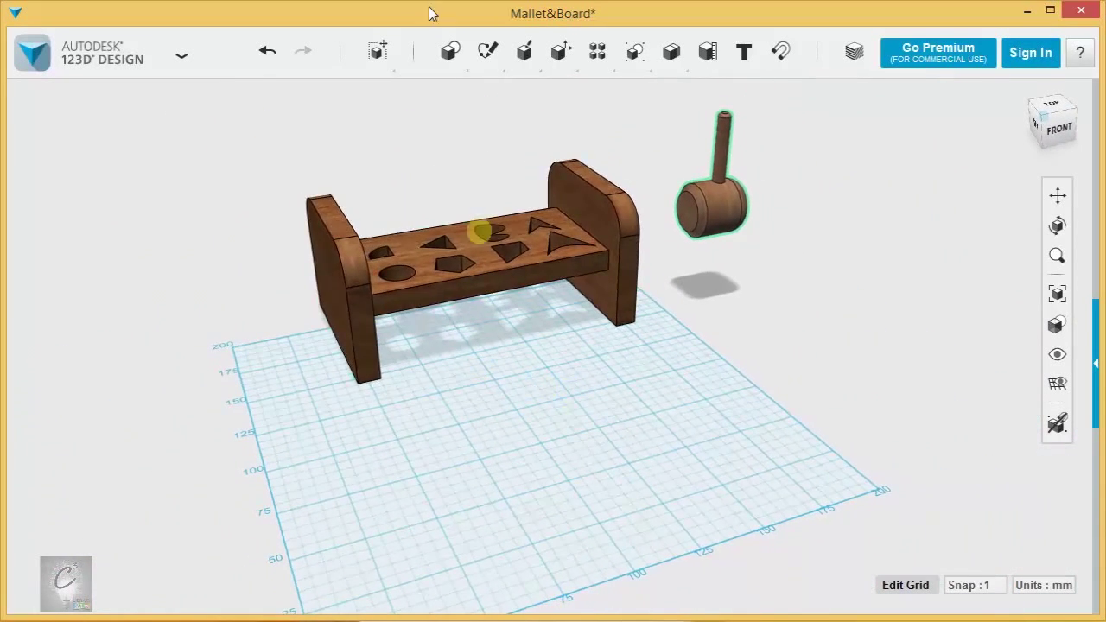
Insert a 20 × 20 × 20 mm box on the grid in front of the finished board's left end
left_click(439, 57)
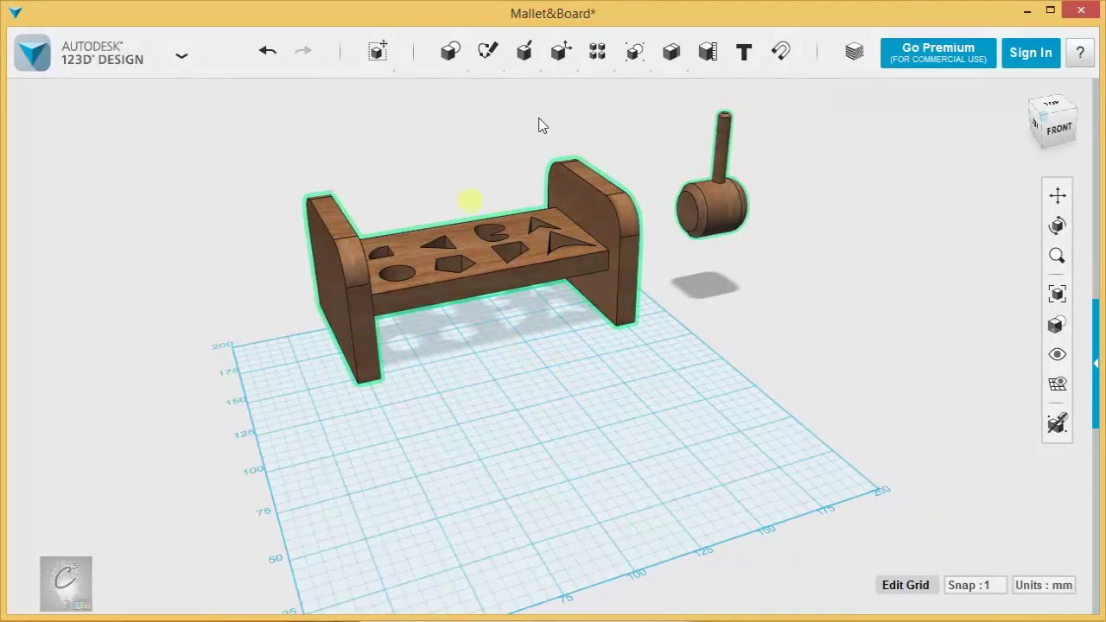
left_click(455, 53)
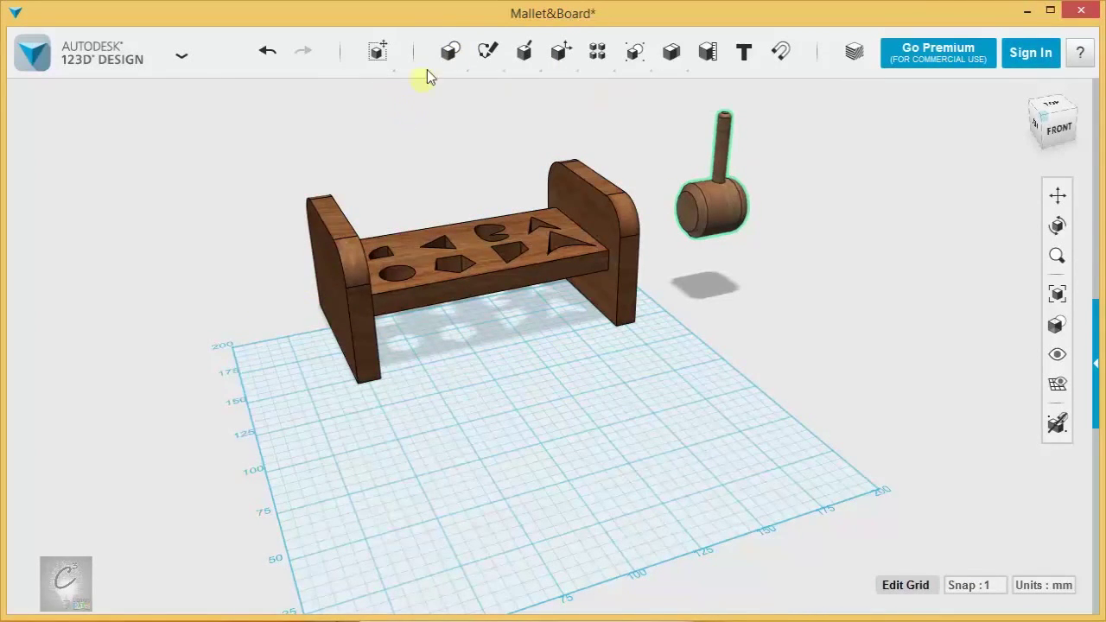
left_click(449, 52)
left_click(454, 93)
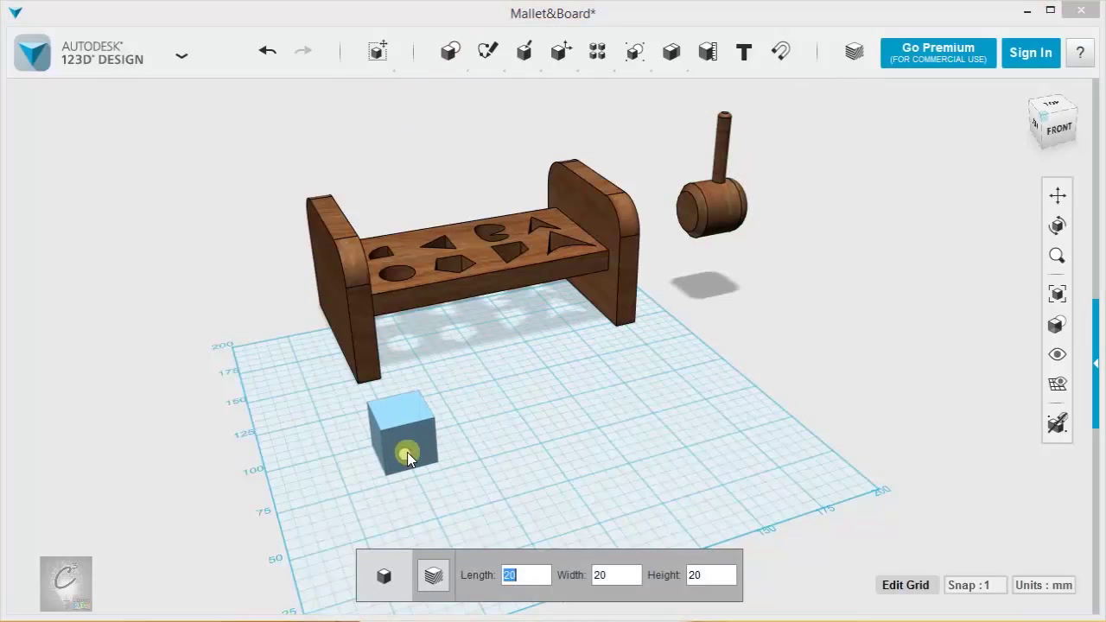
left_click(407, 452)
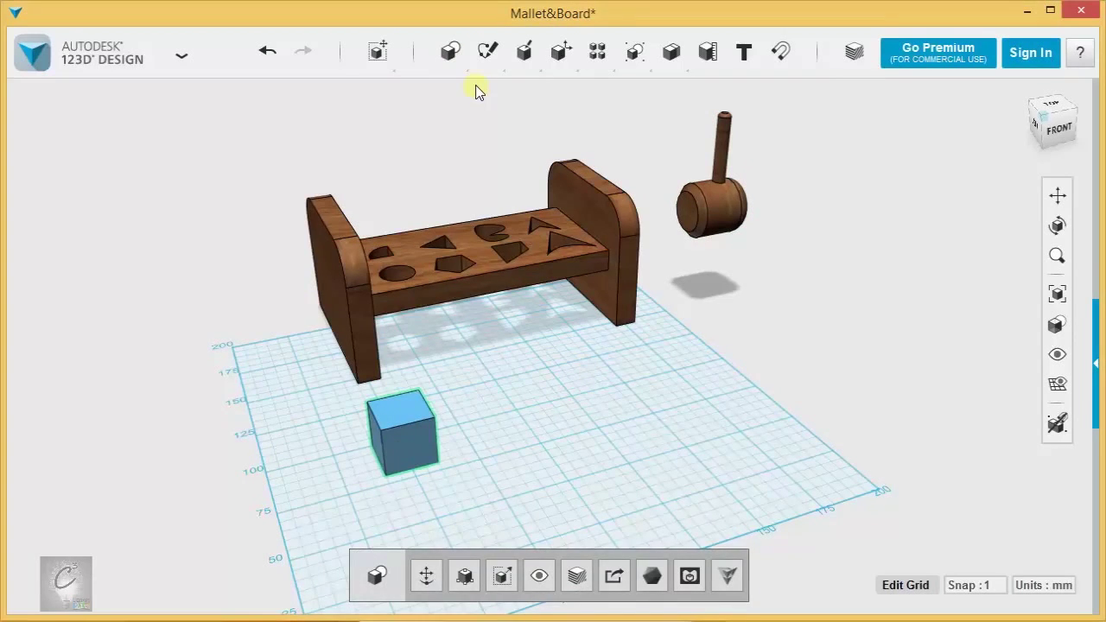
left_click(450, 52)
left_click(533, 400)
Use Smart Scale on the new box to reduce its thickness to 10 mm
right_click_drag(524, 336, 403, 87)
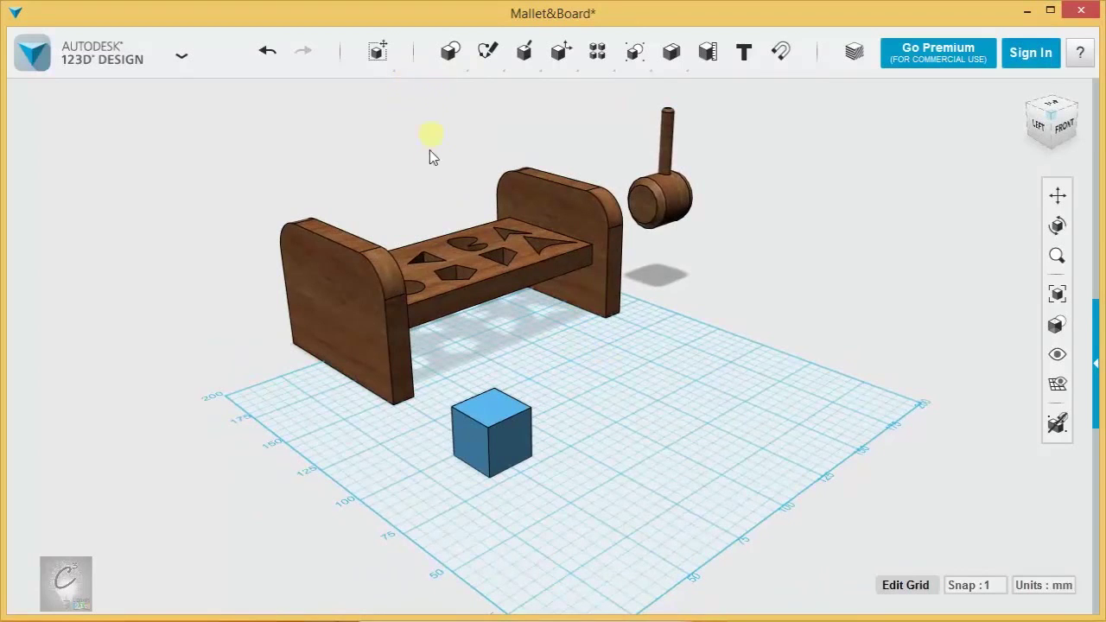
mouse_move(431, 152)
right_mouse_down()
mouse_move(375, 168)
mouse_move(355, 158)
mouse_move(428, 157)
right_mouse_up()
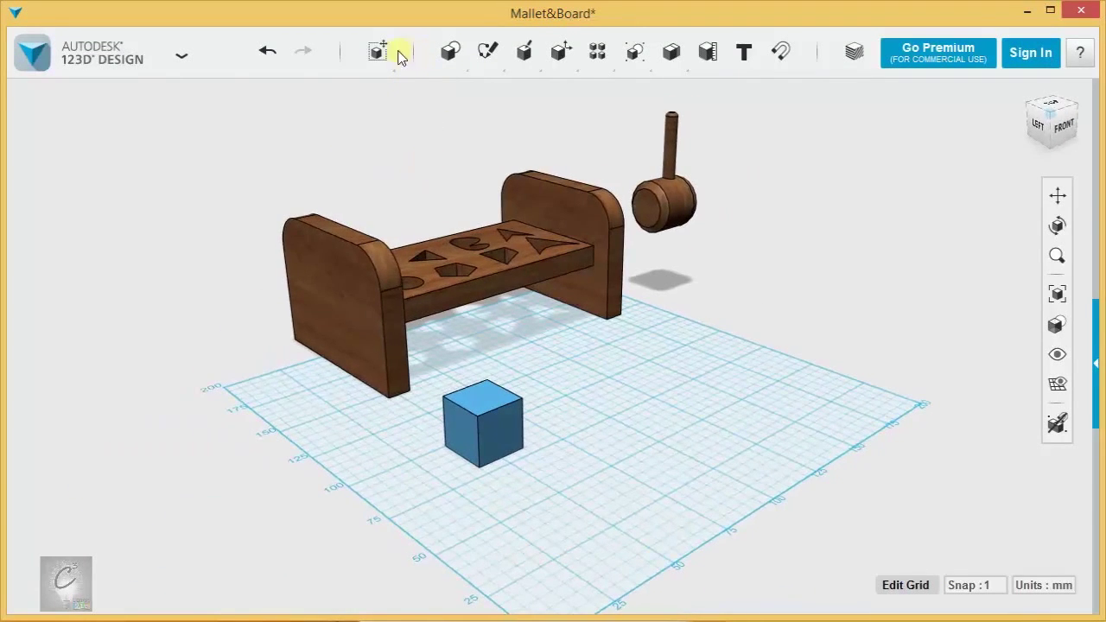
mouse_move(399, 57)
left_click(459, 92)
left_click(499, 441)
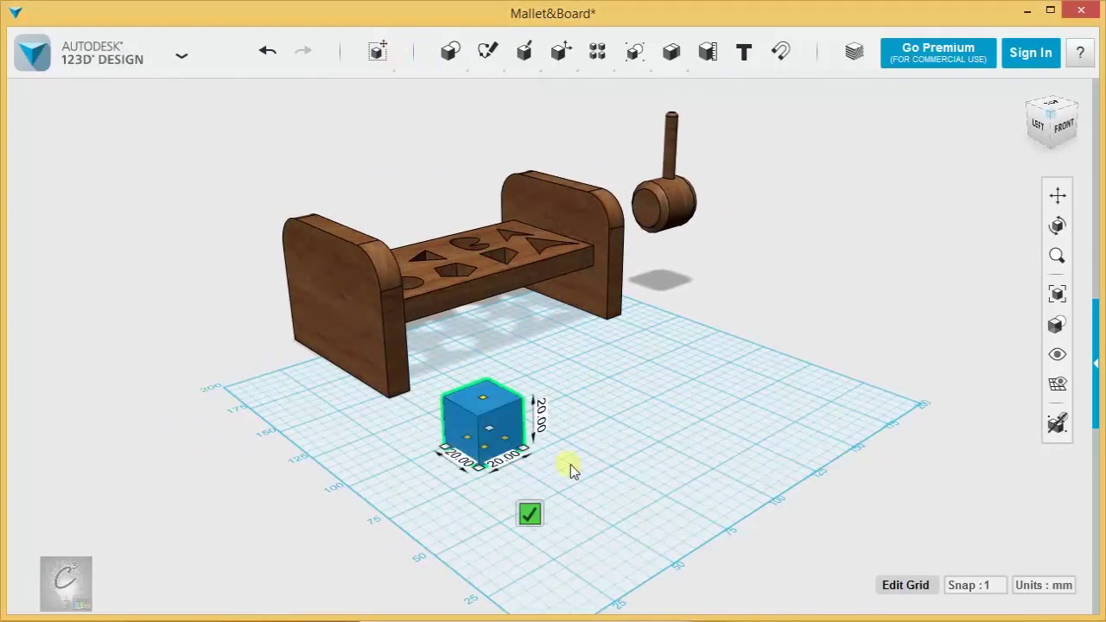
right_click_drag(570, 468, 533, 442)
middle_click_drag(533, 442, 475, 454)
scroll(383, 474, "up", 3)
middle_click_drag(363, 460, 474, 534)
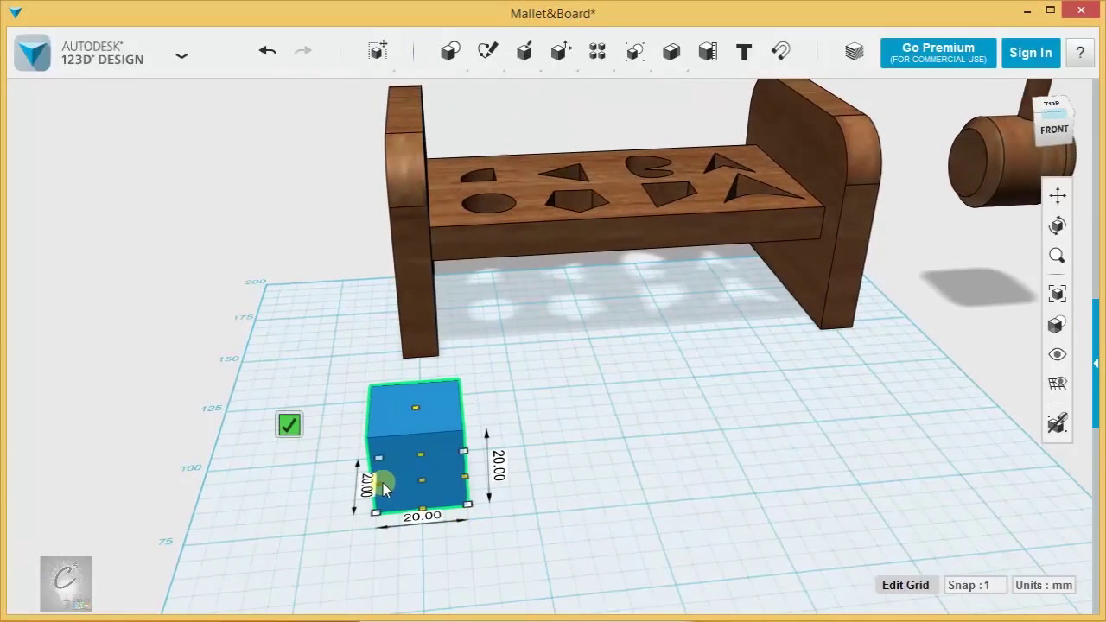
left_click_drag(391, 485, 425, 485)
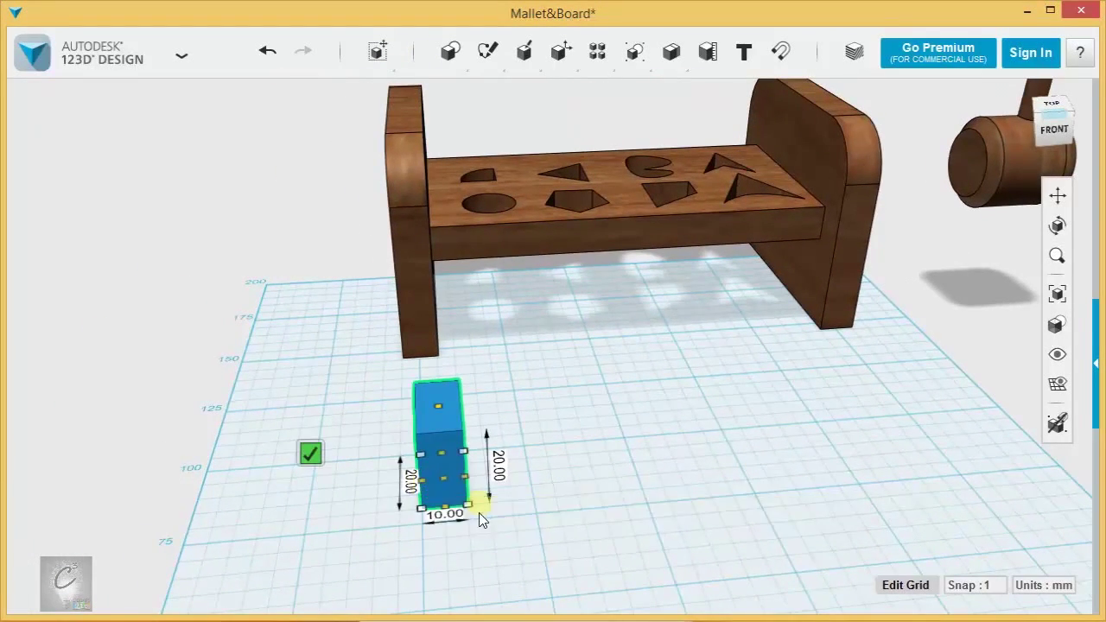
Stretch the box into an upright side panel 55 mm high and 65 mm deep, and finish scaling
right_click_drag(429, 529, 835, 486)
middle_click_drag(834, 486, 518, 546)
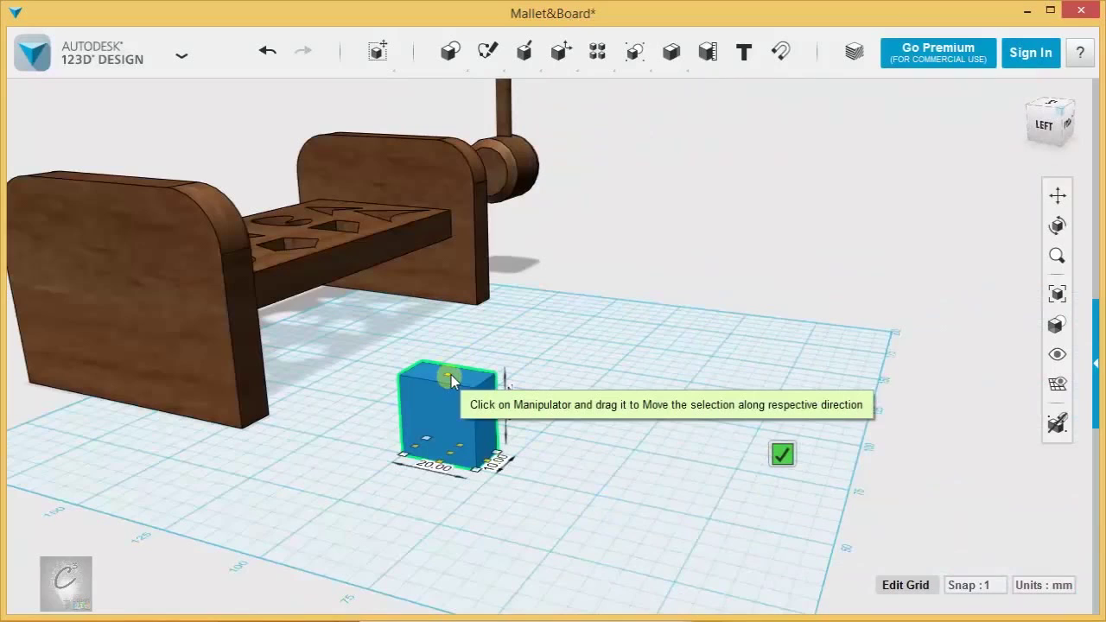
left_click_drag(448, 380, 430, 228)
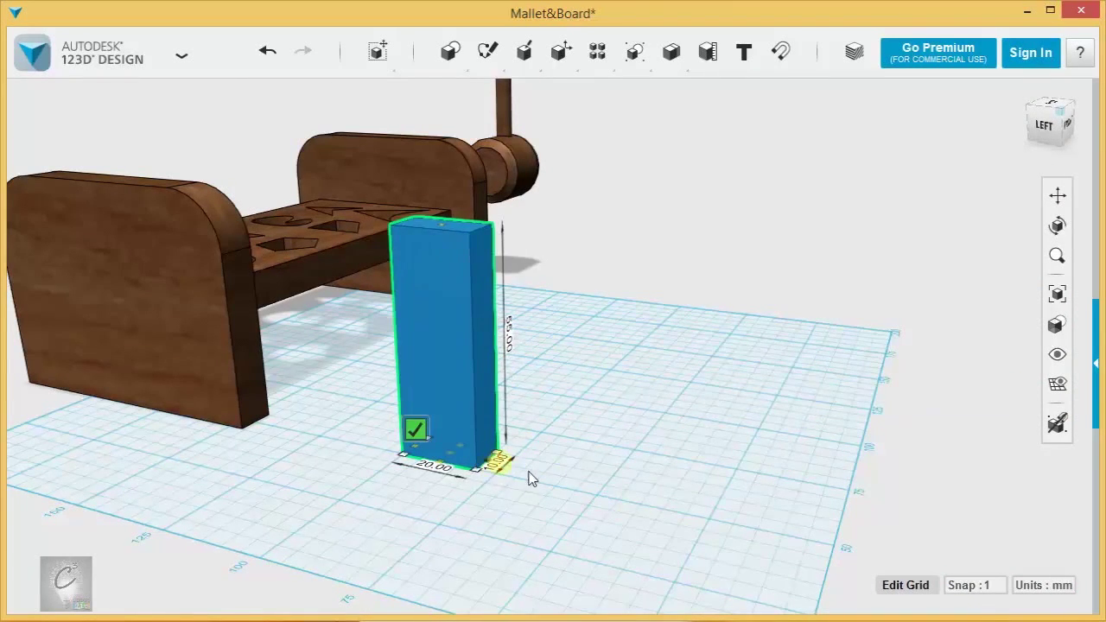
left_click_drag(532, 480, 650, 497)
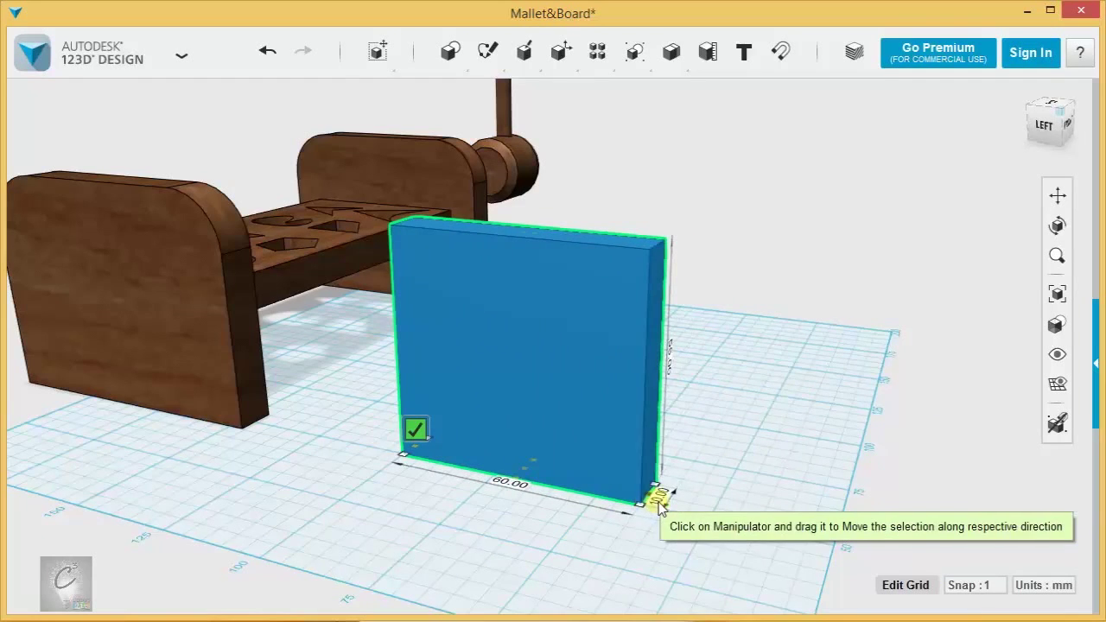
right_click_drag(353, 524, 408, 488)
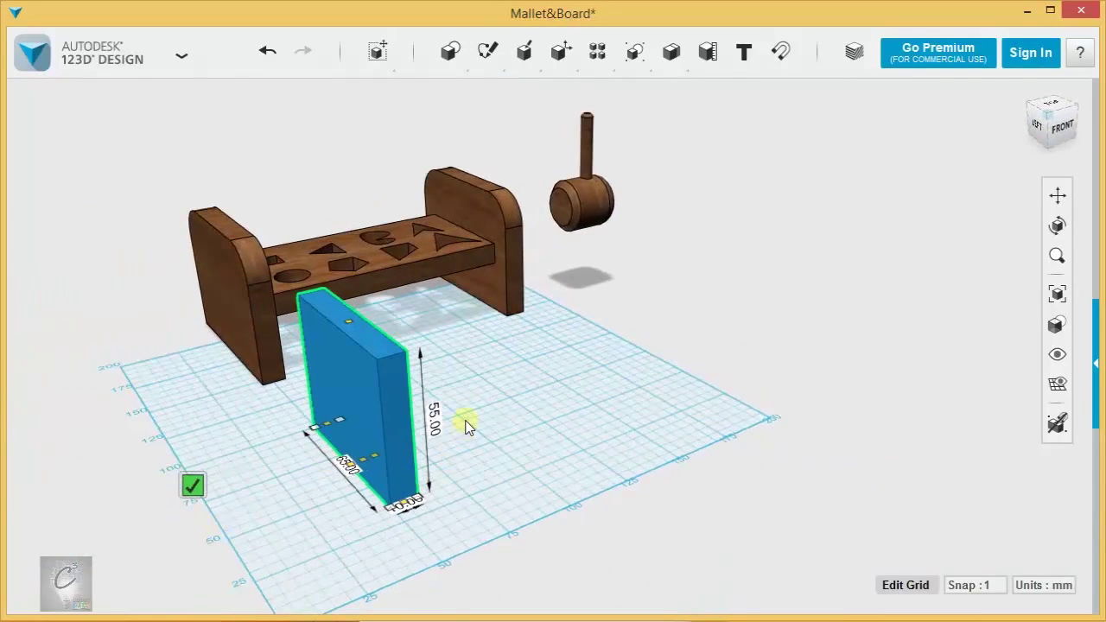
right_click_drag(593, 407, 494, 420)
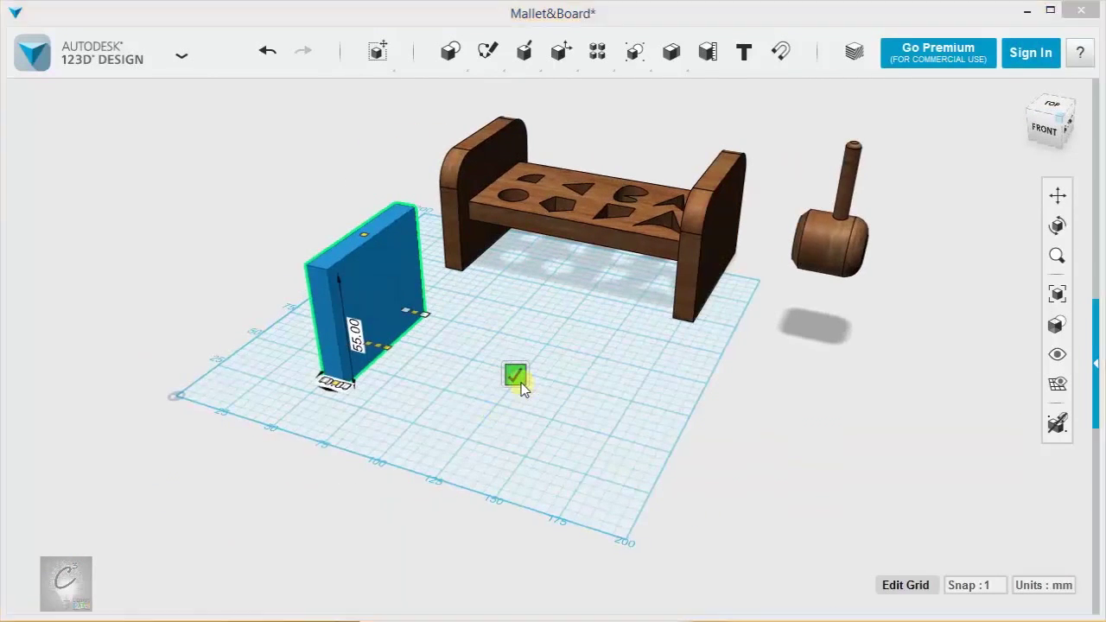
left_click(517, 377)
Duplicate the upright side panel and place the copy 155 mm away across the grid, parallel to the original
left_click(385, 370)
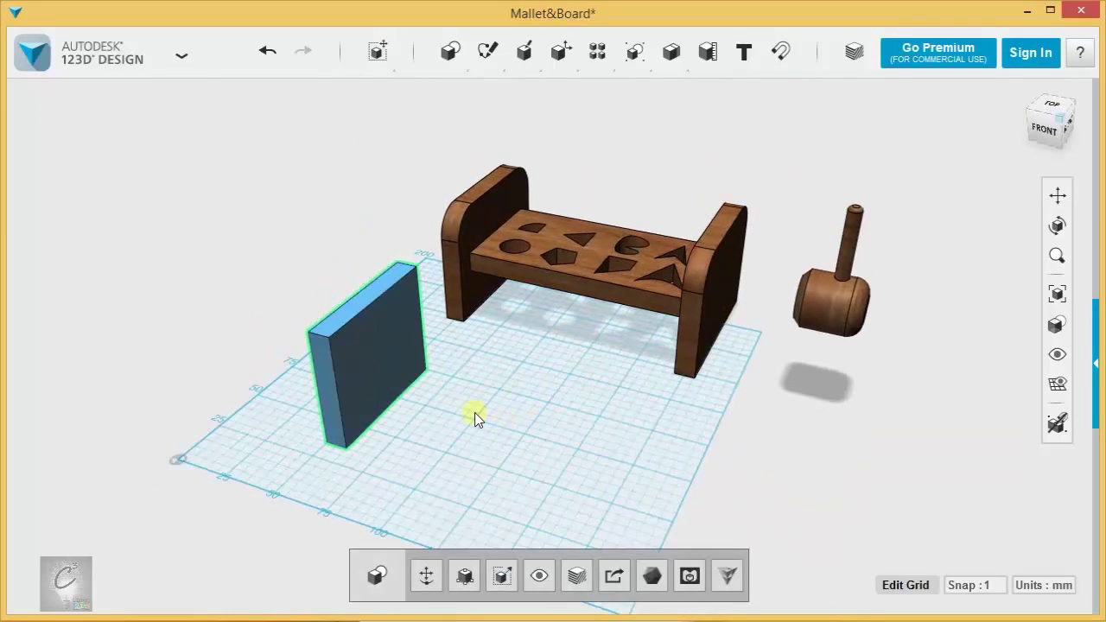
left_click(365, 362)
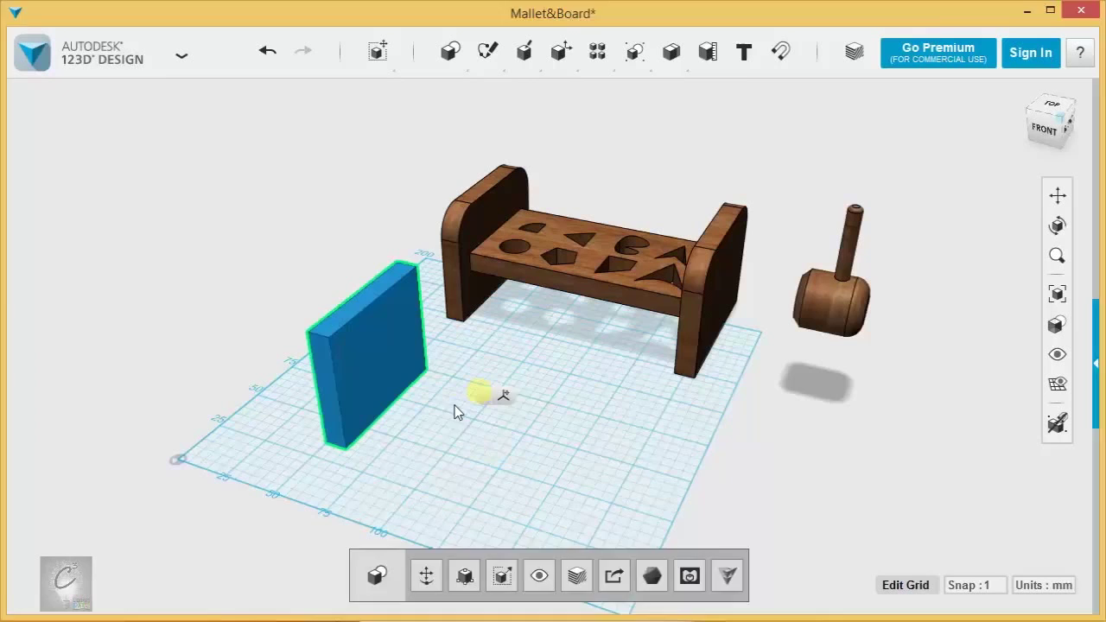
key("ctrl+c")
key("ctrl+v")
left_click_drag(420, 368, 797, 445)
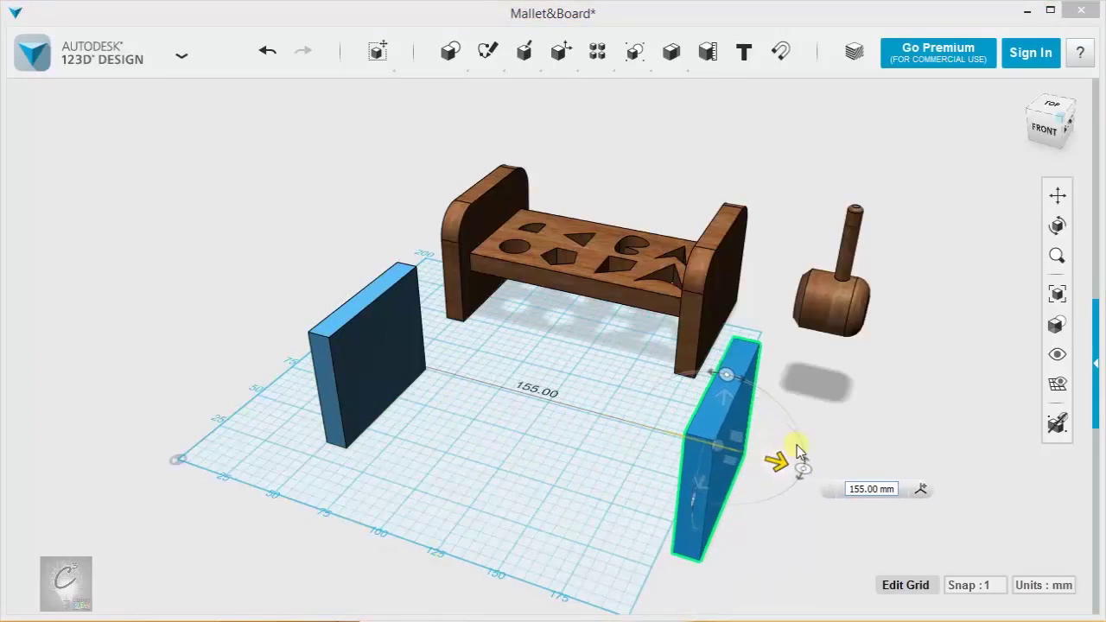
left_click(538, 399)
Insert a 20 mm box on the grid between the two side panels, next to the first one
mouse_move(450, 53)
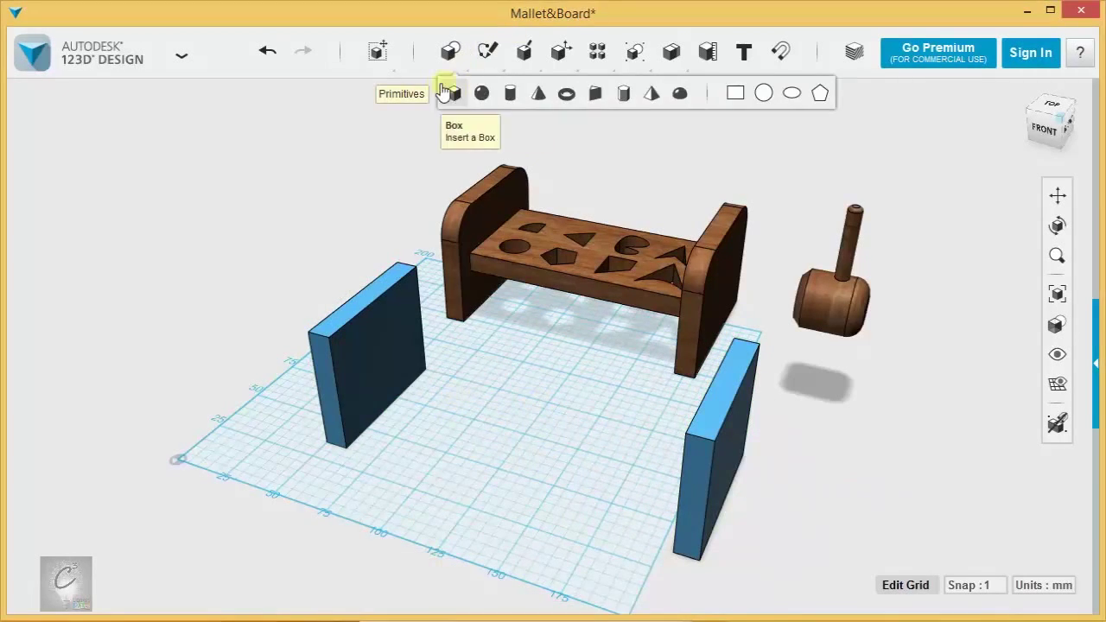
left_click(450, 93)
left_click(438, 429)
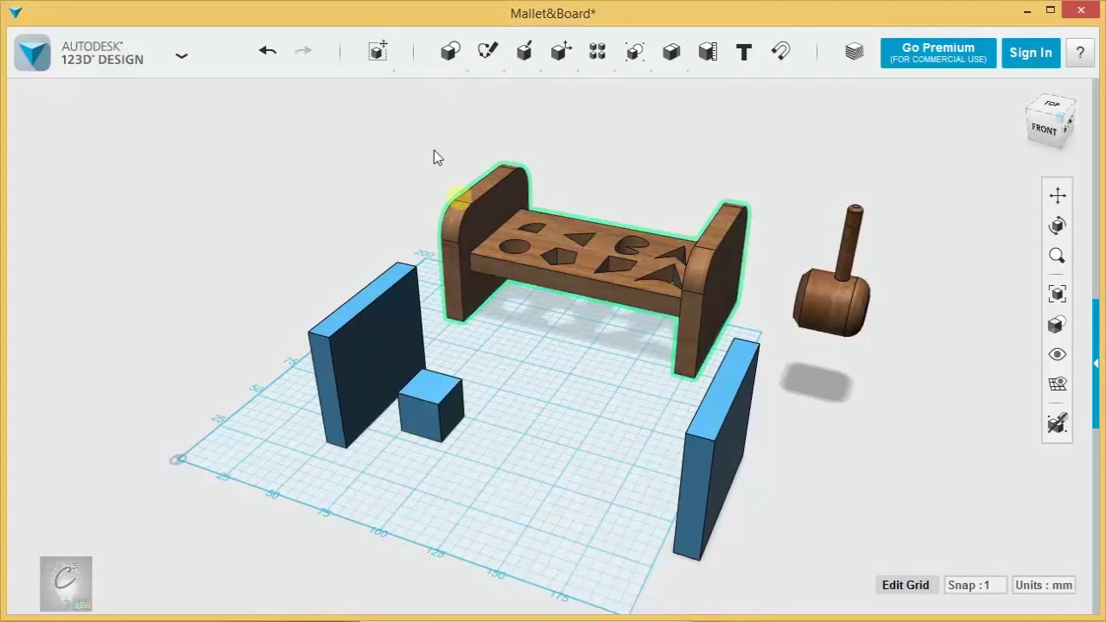
Use Smart Scale to turn the new box into a flat shelf board 130 mm long and 8 mm high, and widen it
mouse_move(378, 51)
left_click(461, 92)
left_click(449, 424)
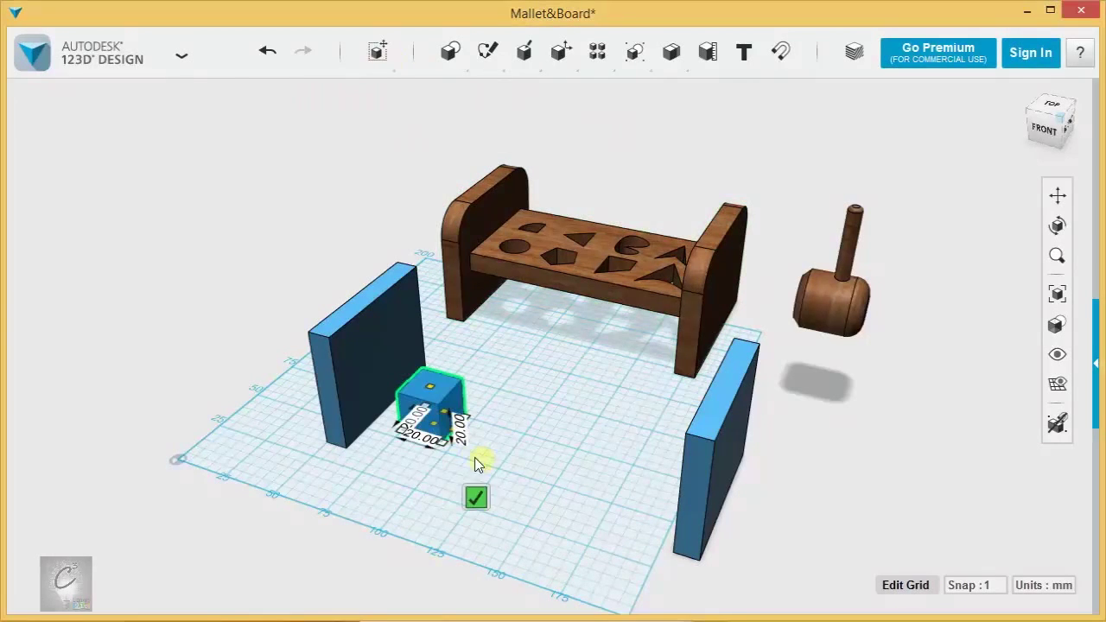
scroll(432, 484, "up", 3)
left_click_drag(432, 331, 434, 367)
left_click_drag(448, 413, 822, 576)
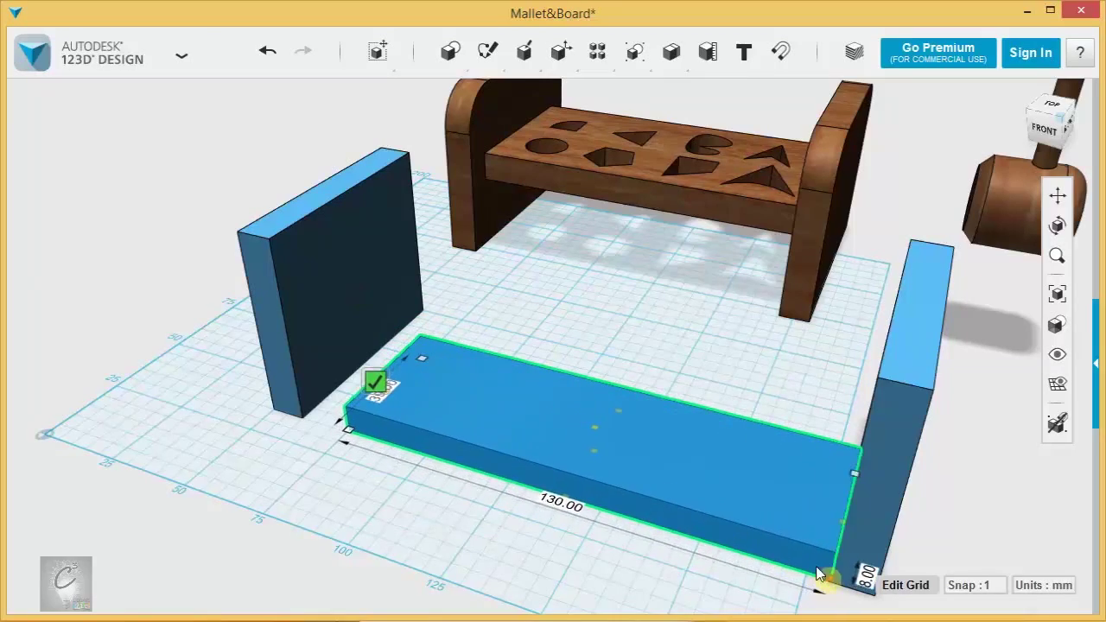
right_click_drag(822, 576, 884, 379)
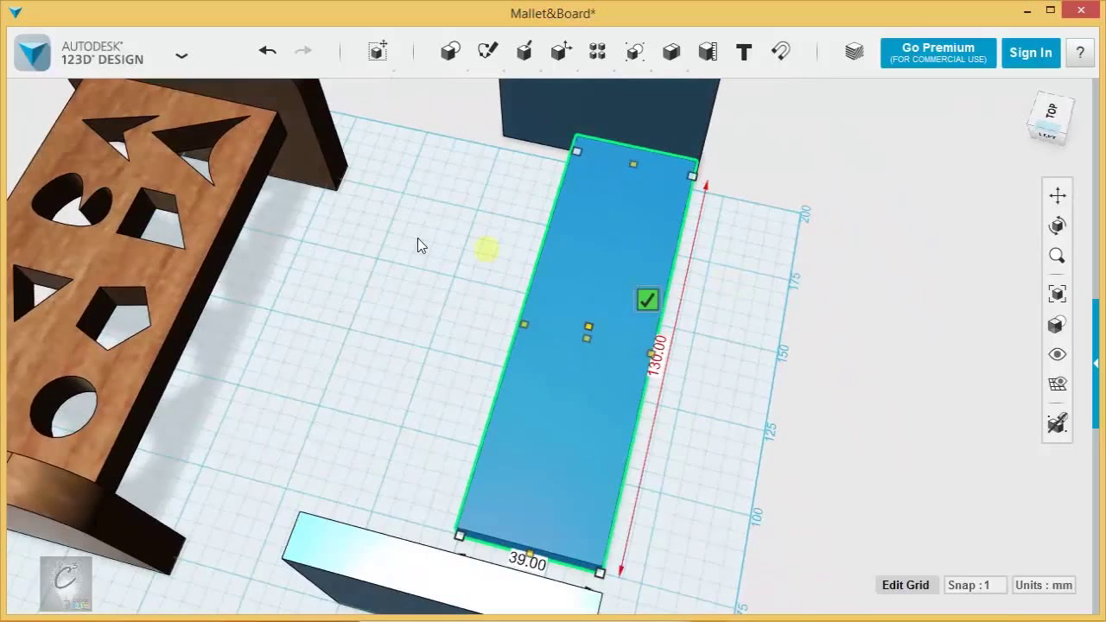
middle_click_drag(399, 251, 400, 394)
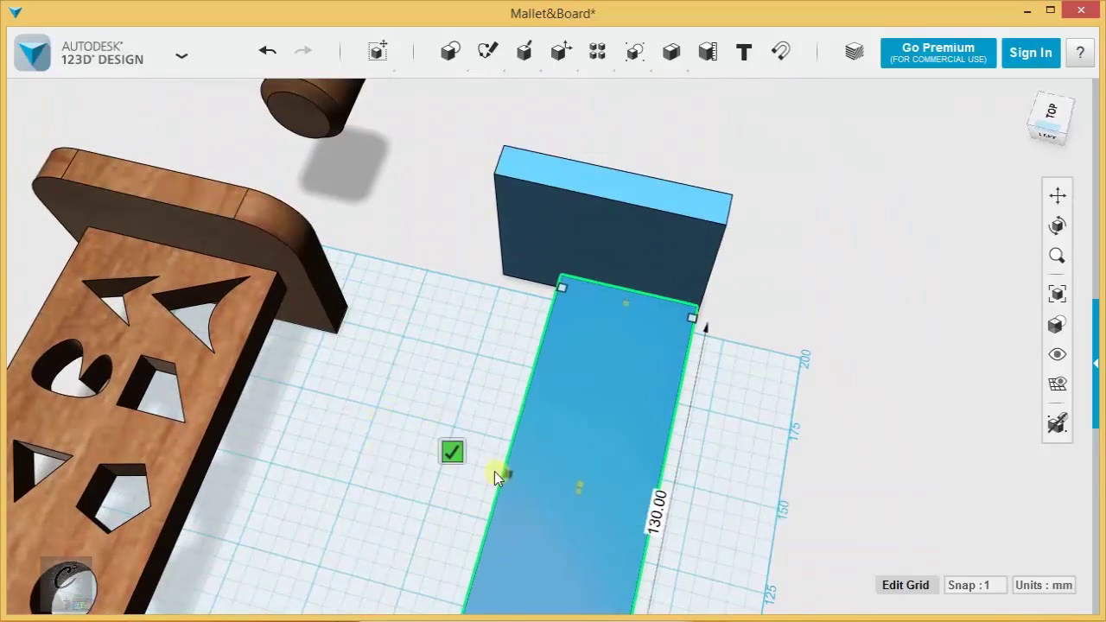
right_click_drag(845, 449, 826, 385)
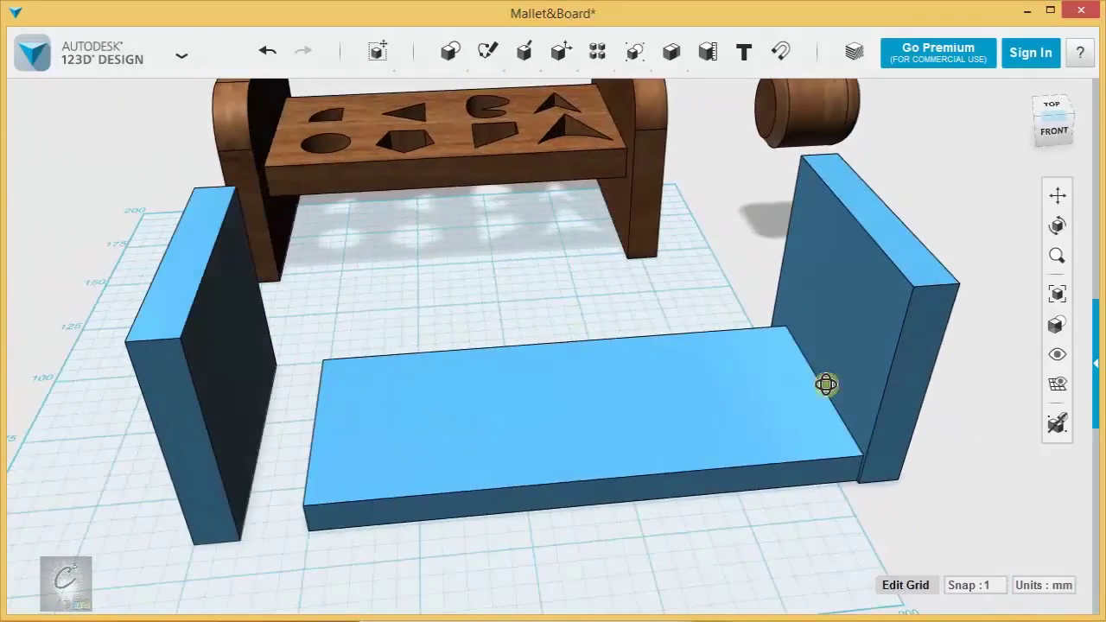
Move the left side panel away from the shelf board, and snap the shelf's end face to the panel's inner face
left_click_drag(216, 387, 74, 465)
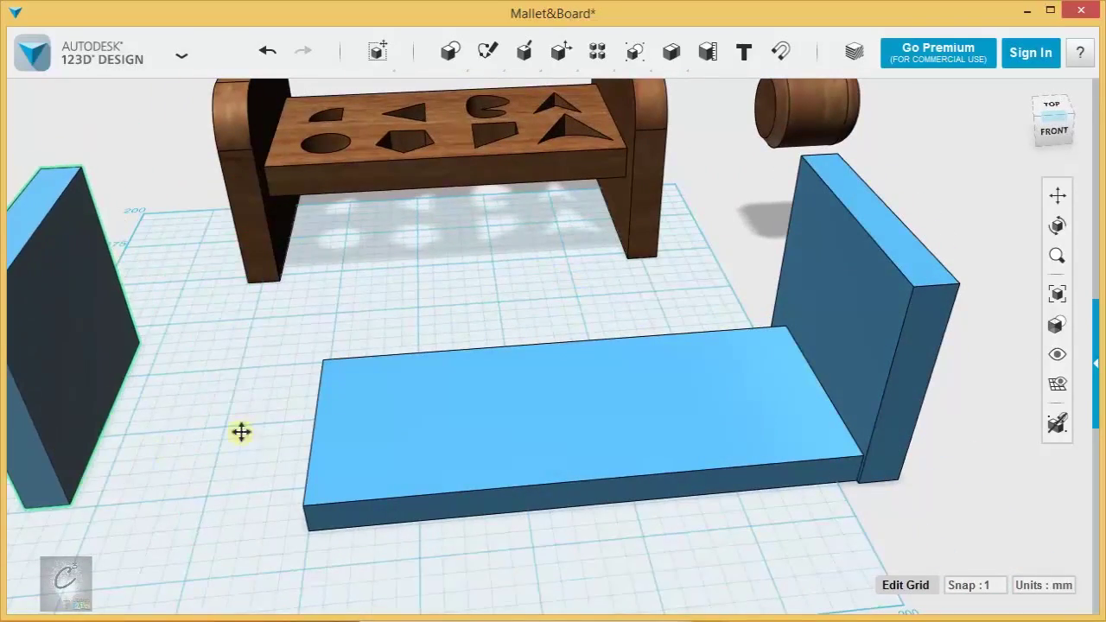
middle_click_drag(241, 433, 380, 417)
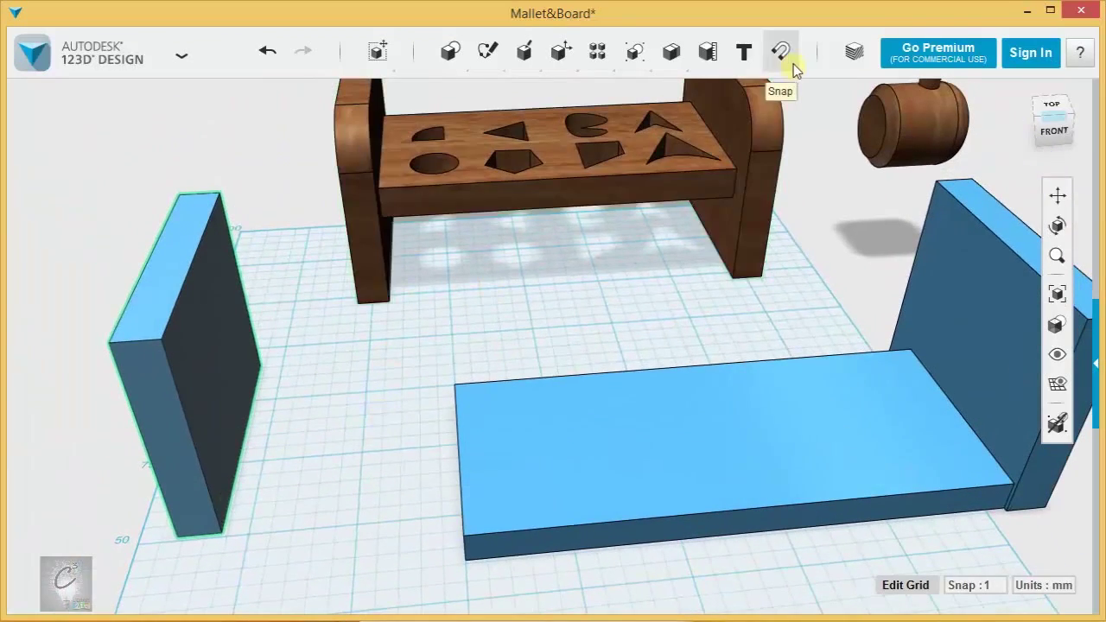
left_click(790, 61)
right_click_drag(332, 405, 420, 380)
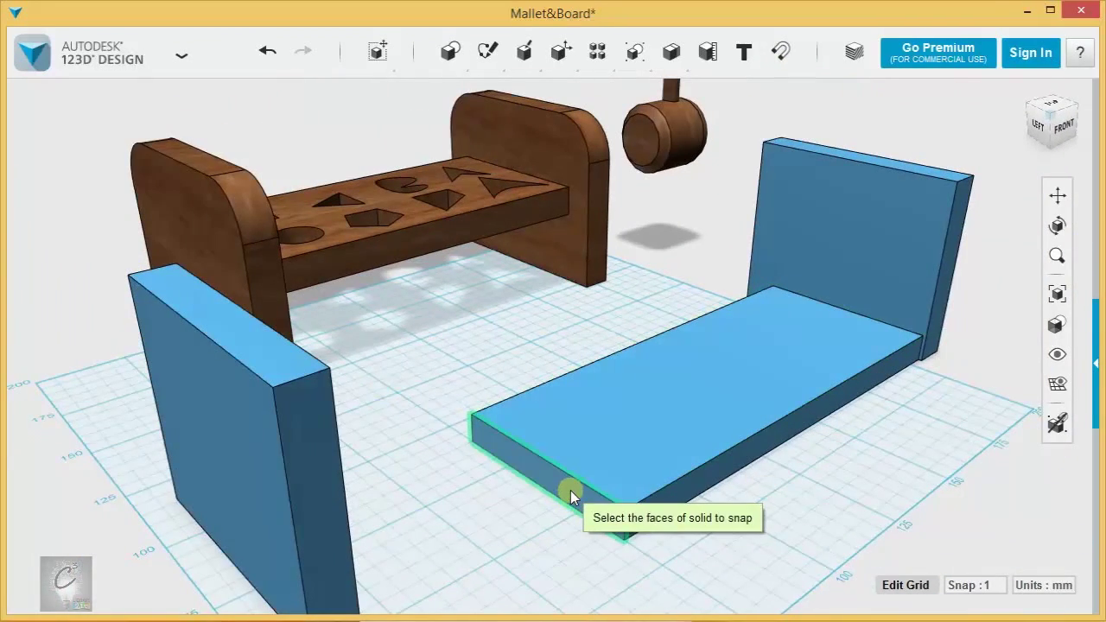
left_click(571, 495)
right_click_drag(412, 333, 234, 338)
left_click(225, 331)
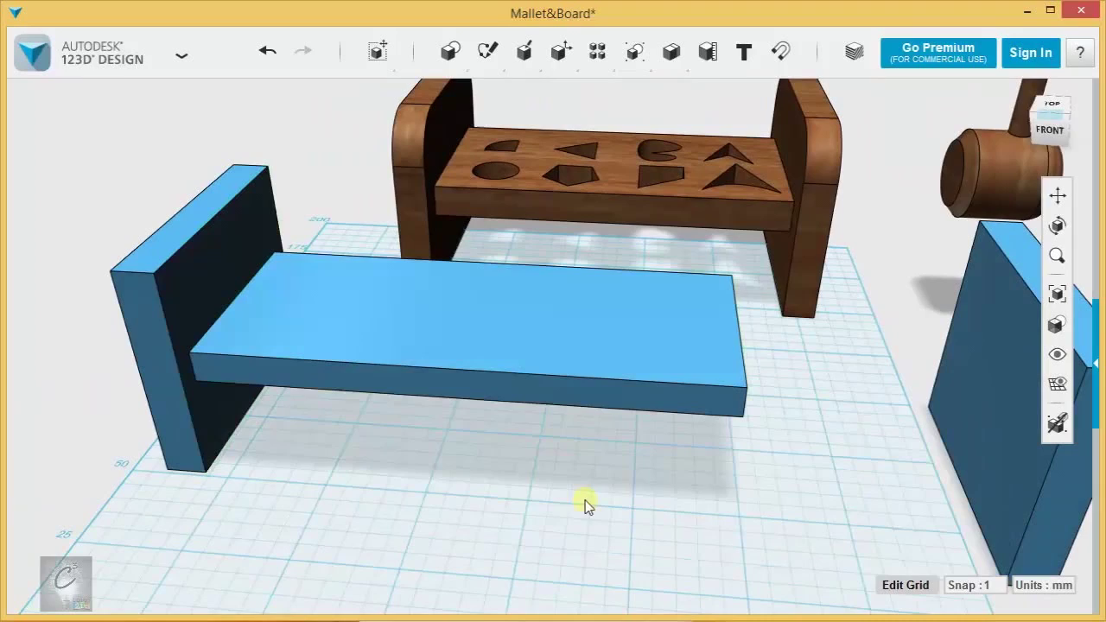
Try to move the snapped shelf board across the grid, and undo the move
right_click_drag(761, 507, 570, 529)
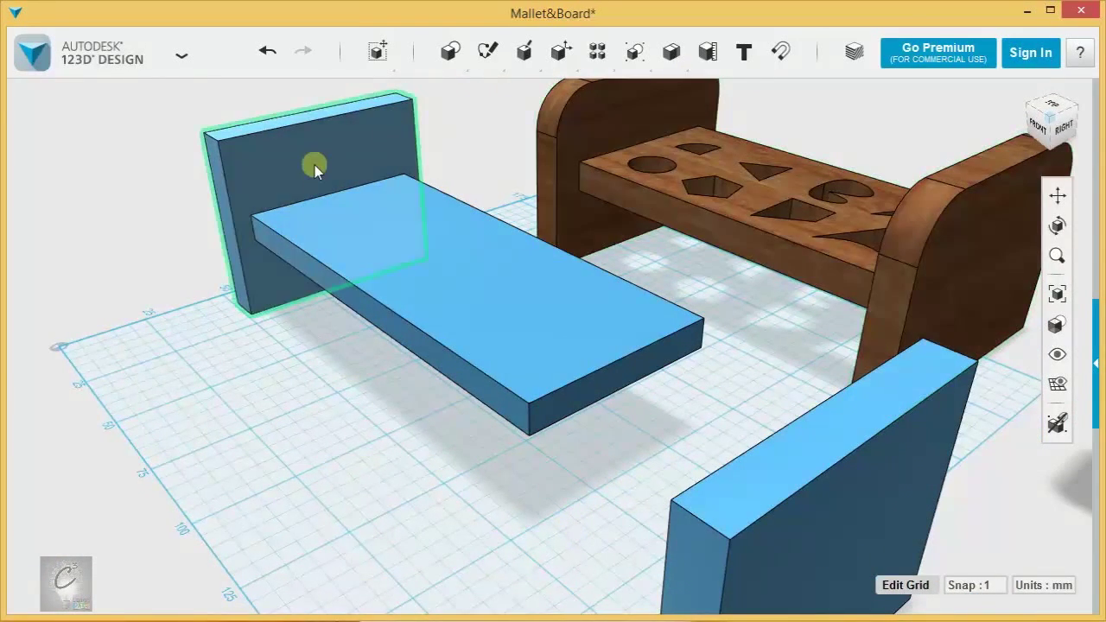
left_click(391, 257)
left_click_drag(392, 257, 414, 372)
key("ctrl+z")
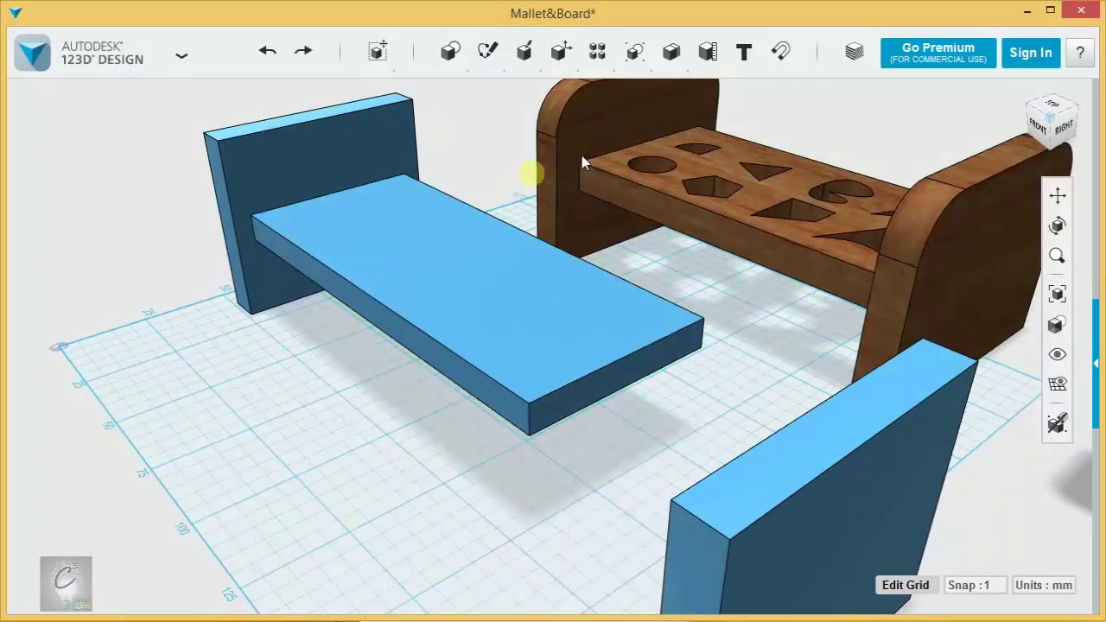
Snap the shelf board's free end face to the inner face of the opposite side panel
key("shift+s")
left_click(618, 390)
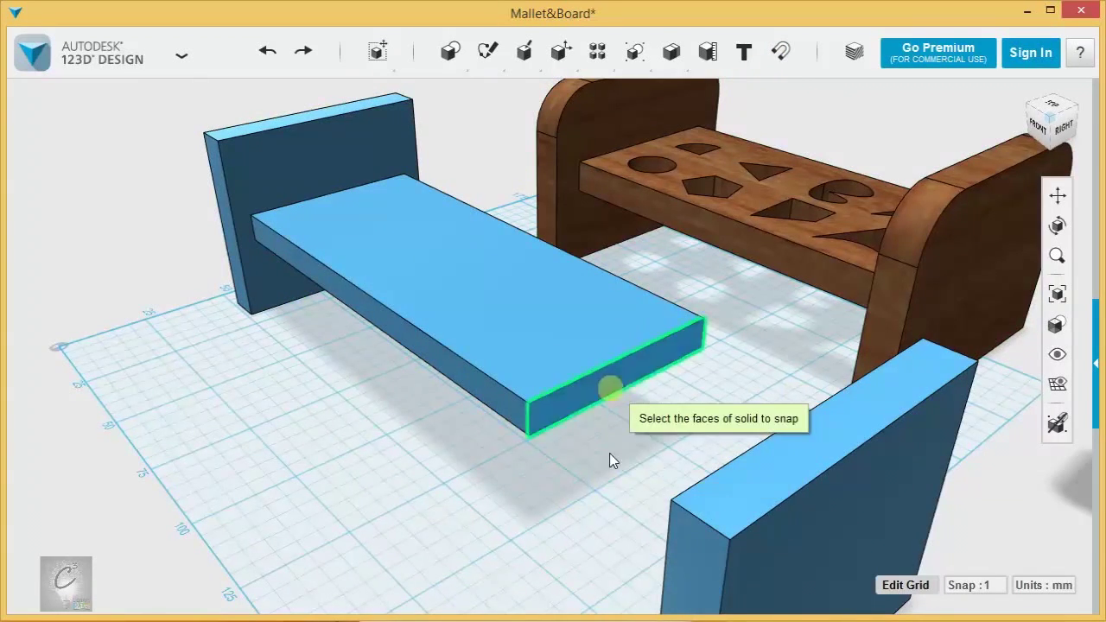
right_click_drag(609, 453, 830, 449)
left_click(1003, 365)
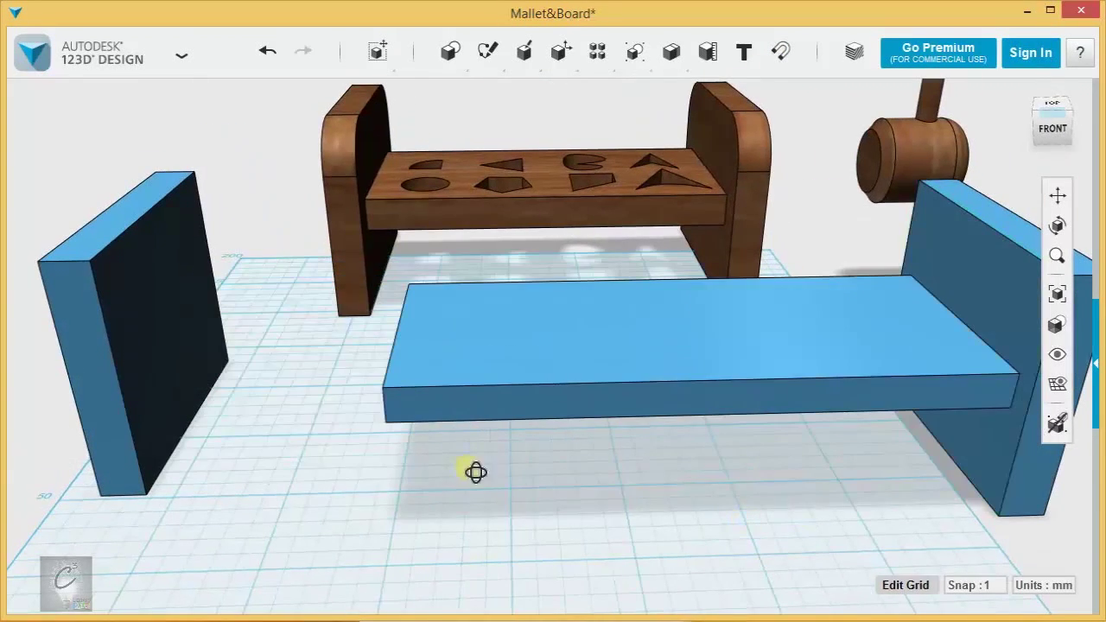
Snap the shelf board's other end face back onto the inner face of the first side panel
right_click_drag(476, 472, 683, 472)
left_click(781, 53)
left_click(506, 372)
right_click_drag(474, 546, 228, 406)
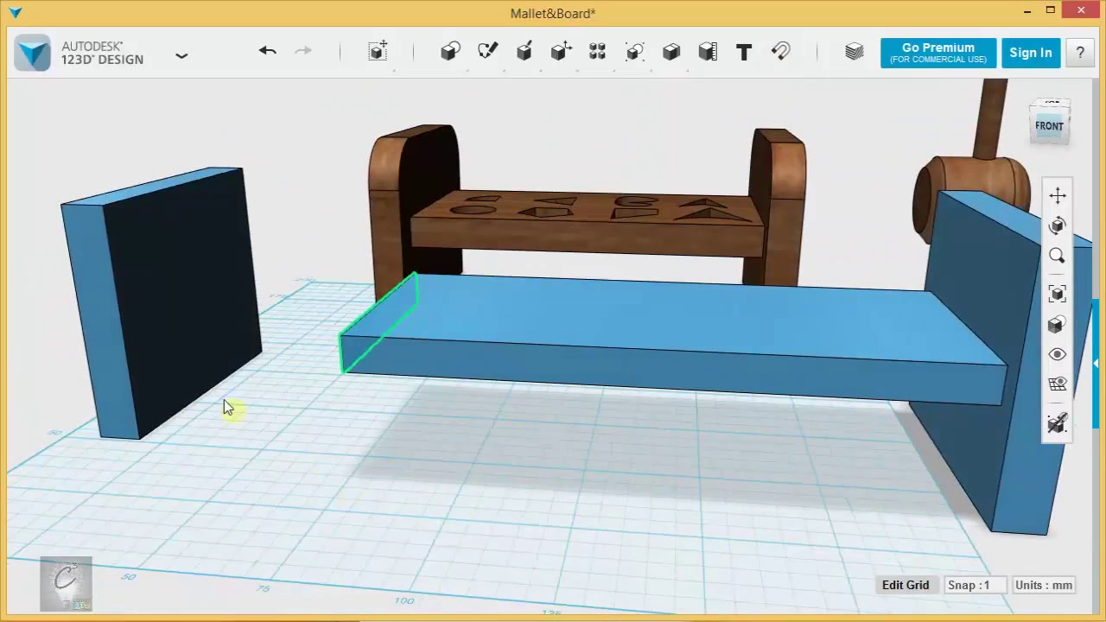
left_click(214, 367)
Snap the detached side panel's inner face to the shelf board's free end face, picking the panel first
right_click_drag(788, 370, 849, 370)
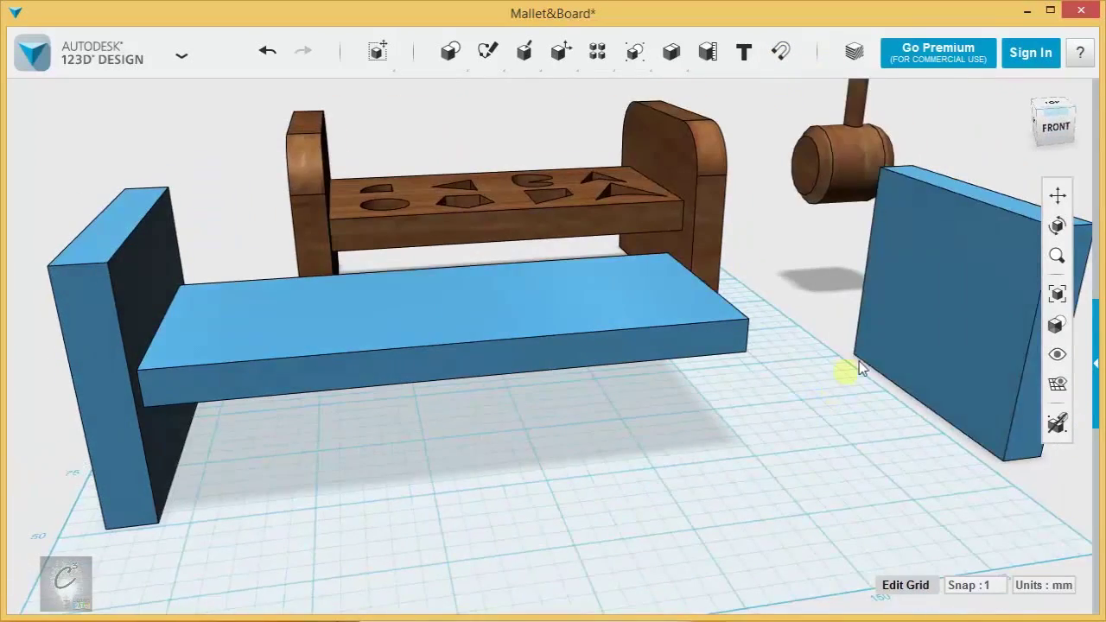
left_click(908, 365)
right_click_drag(840, 499, 631, 442)
right_click_drag(467, 467, 531, 454)
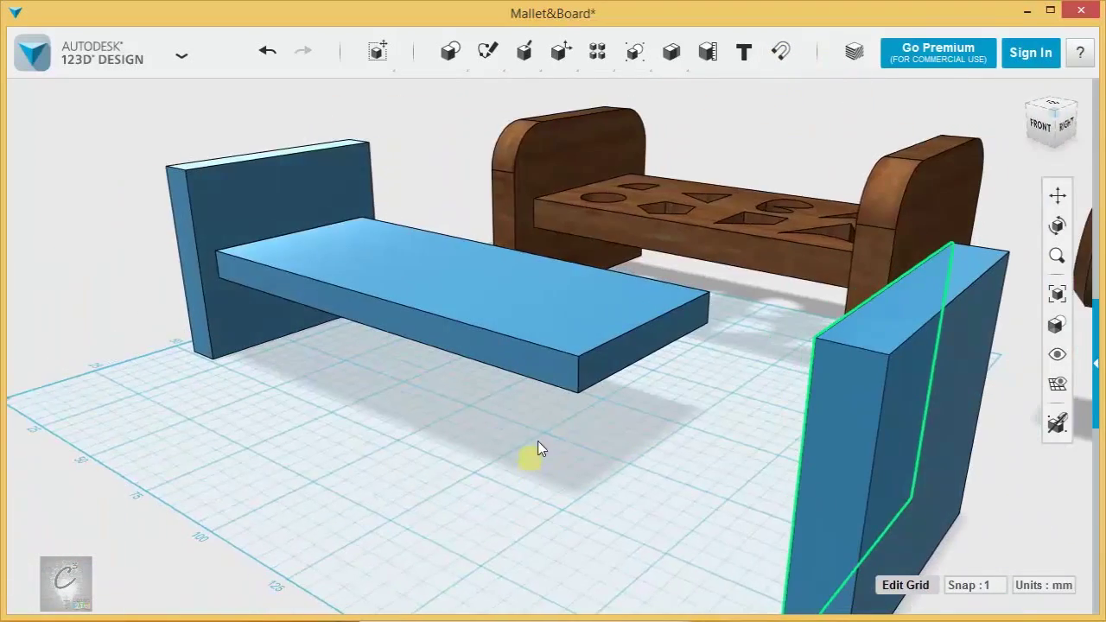
left_click(628, 349)
Try to move the unmerged bench's shelf board across the grid, and undo the move
right_click_drag(295, 464, 502, 468)
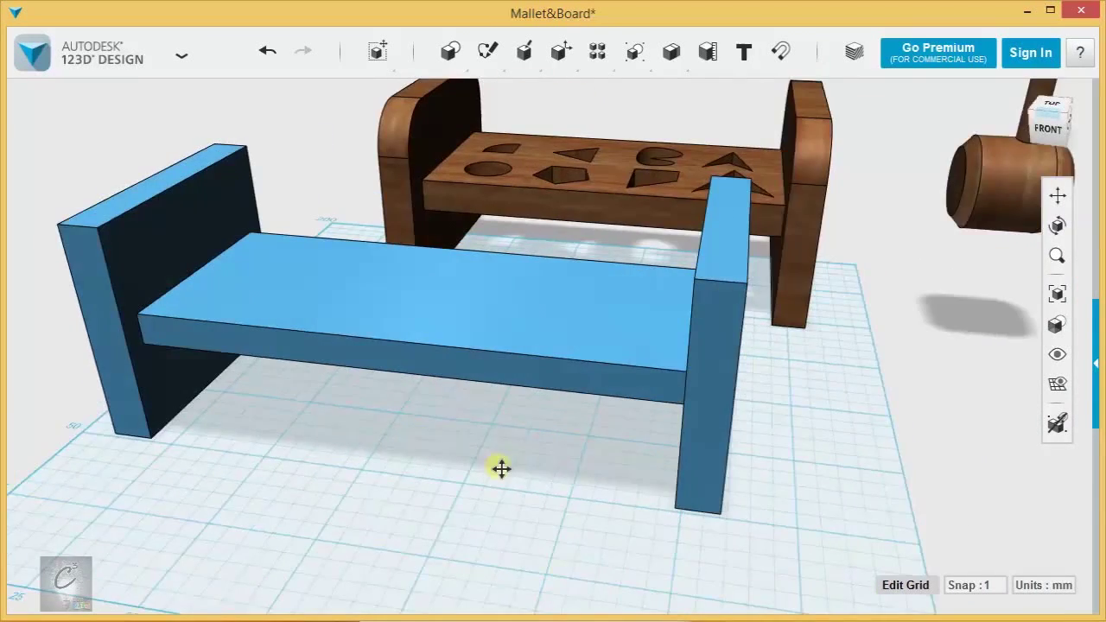
middle_click_drag(501, 469, 612, 496)
scroll(612, 495, "down", 3)
right_click_drag(596, 469, 618, 456)
left_click_drag(631, 395, 663, 460)
key("ctrl+z")
Merge the two side panels and the shelf board into one solid
mouse_move(663, 58)
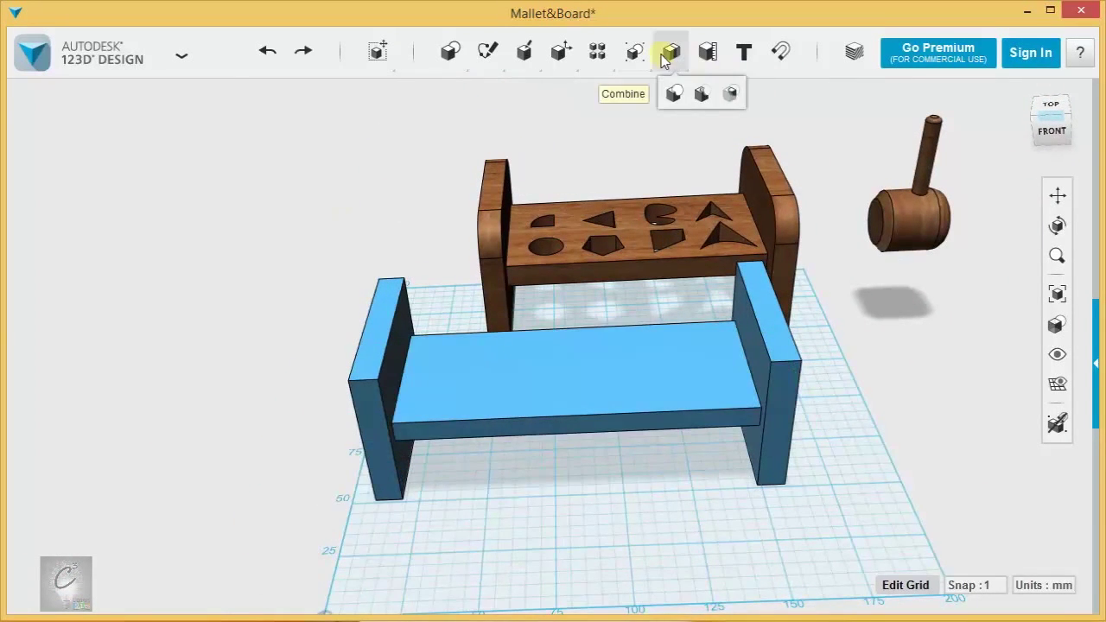
left_click(674, 92)
left_click(394, 315)
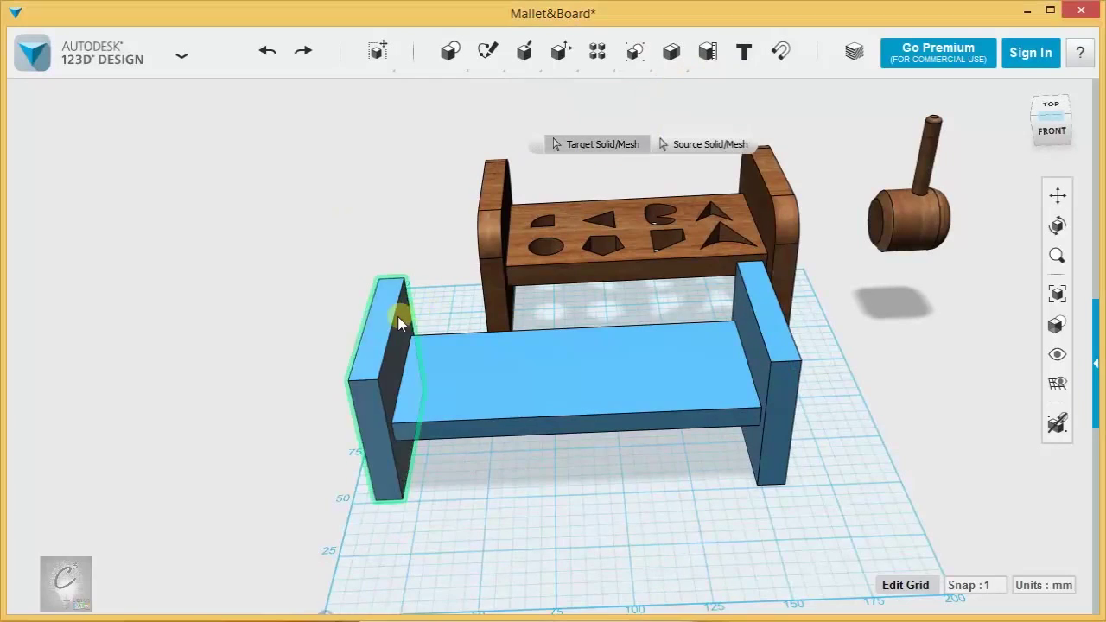
left_click(565, 406)
left_click(787, 356)
left_click(888, 302)
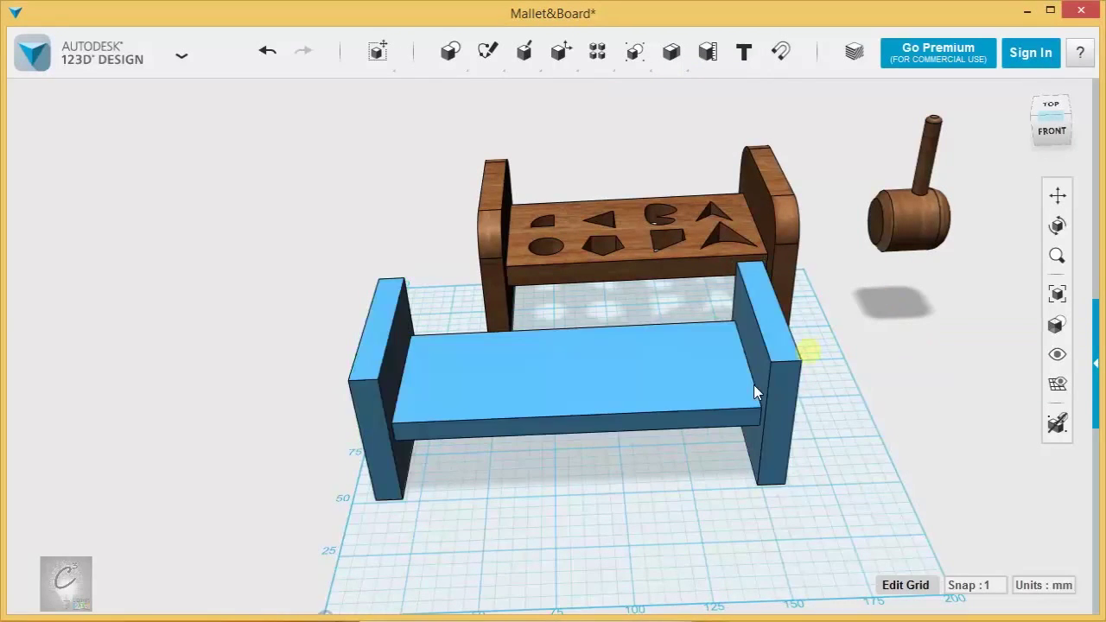
Move the merged bench across the grid, farther from the wooden example
left_click(609, 403)
left_click_drag(677, 462, 634, 560)
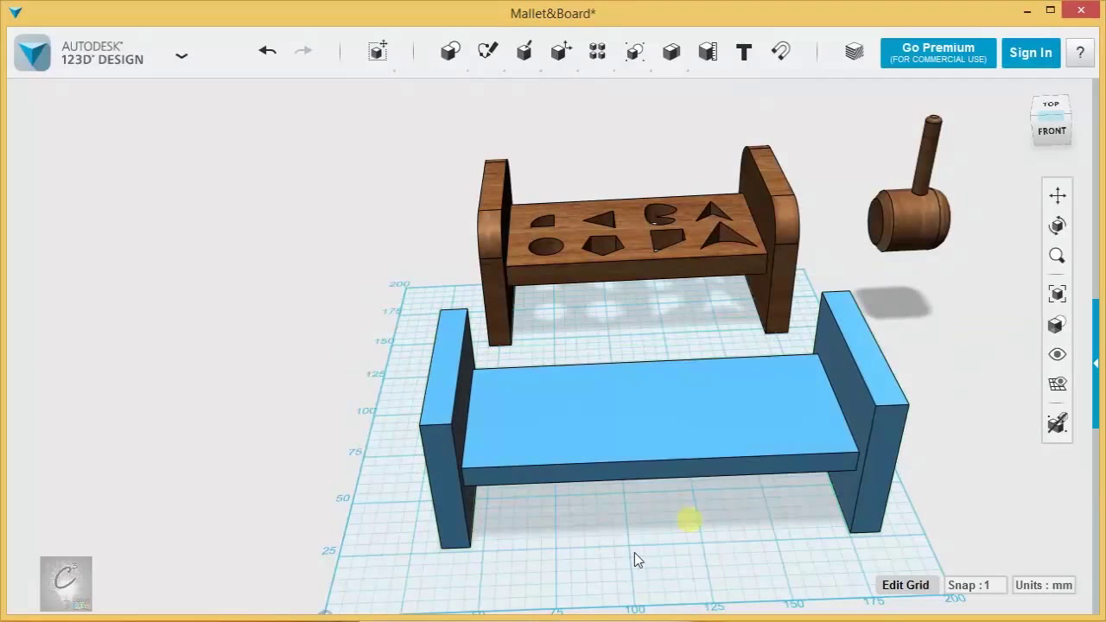
middle_click_drag(650, 550, 612, 492)
right_click_drag(613, 492, 613, 499)
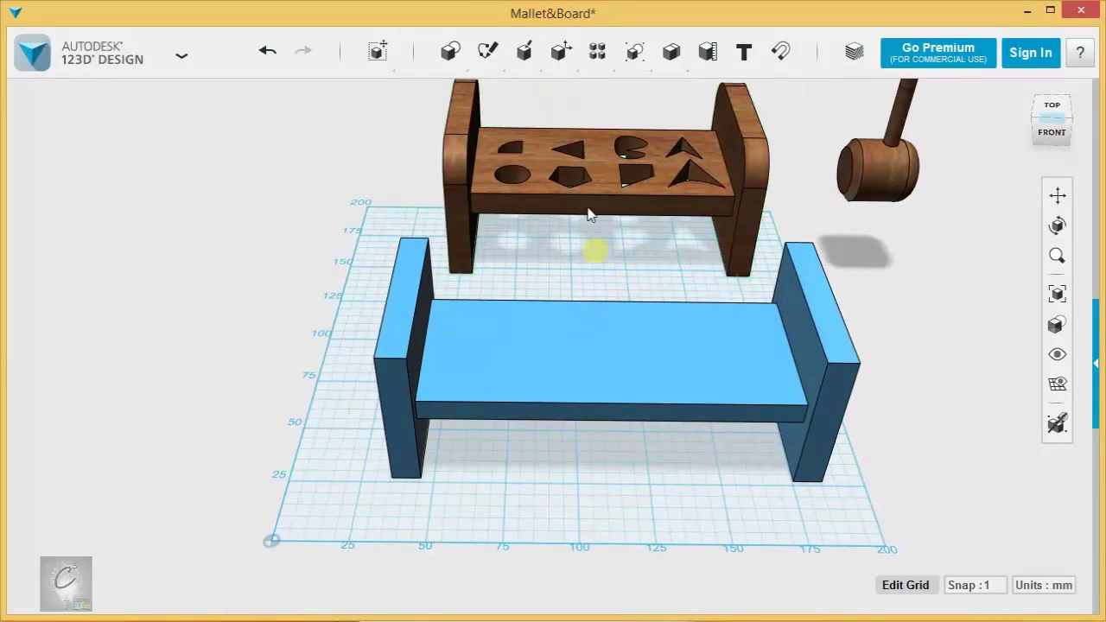
Insert a cylinder on the grid in front of the bench, near its left side panel
mouse_move(450, 52)
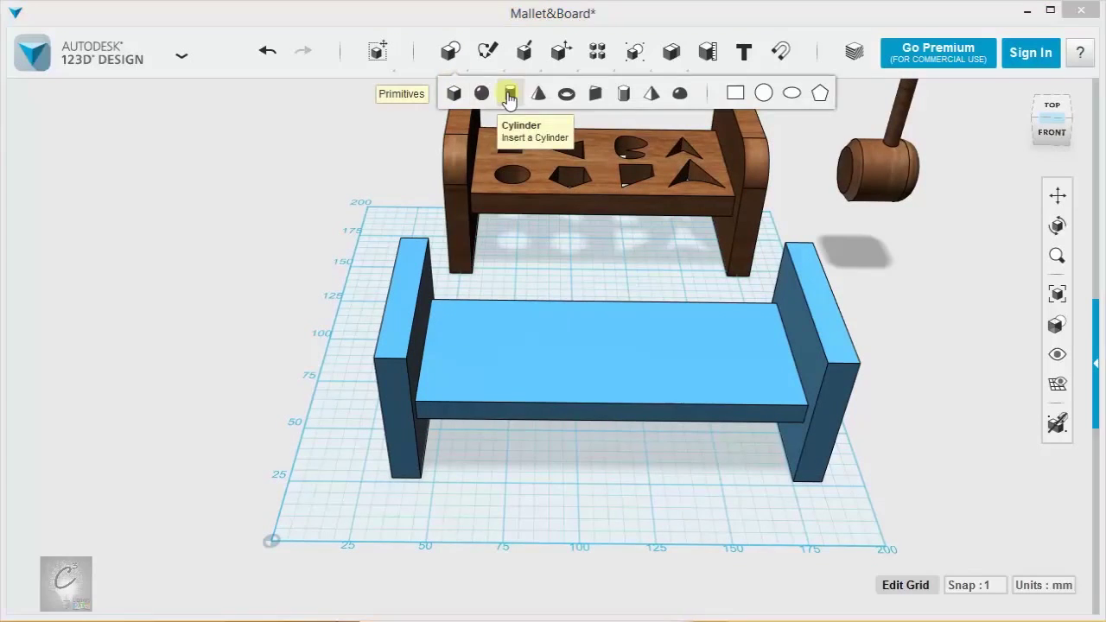
left_click(510, 95)
left_click(461, 527)
Use Smart Scale to raise the cylinder's height to 55 mm
mouse_move(377, 50)
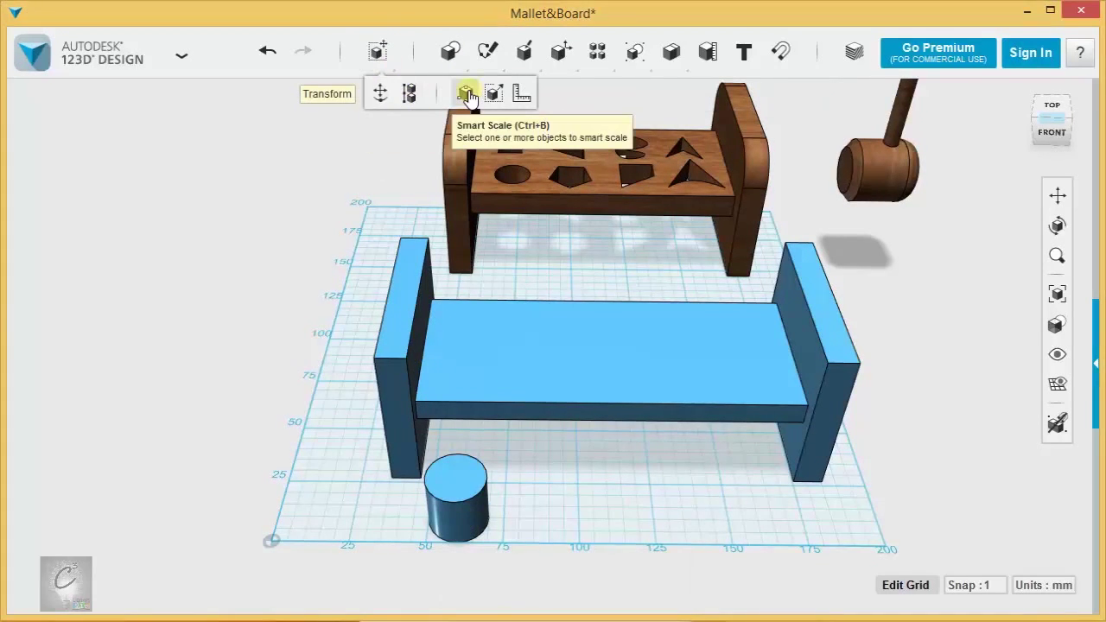
left_click(486, 497)
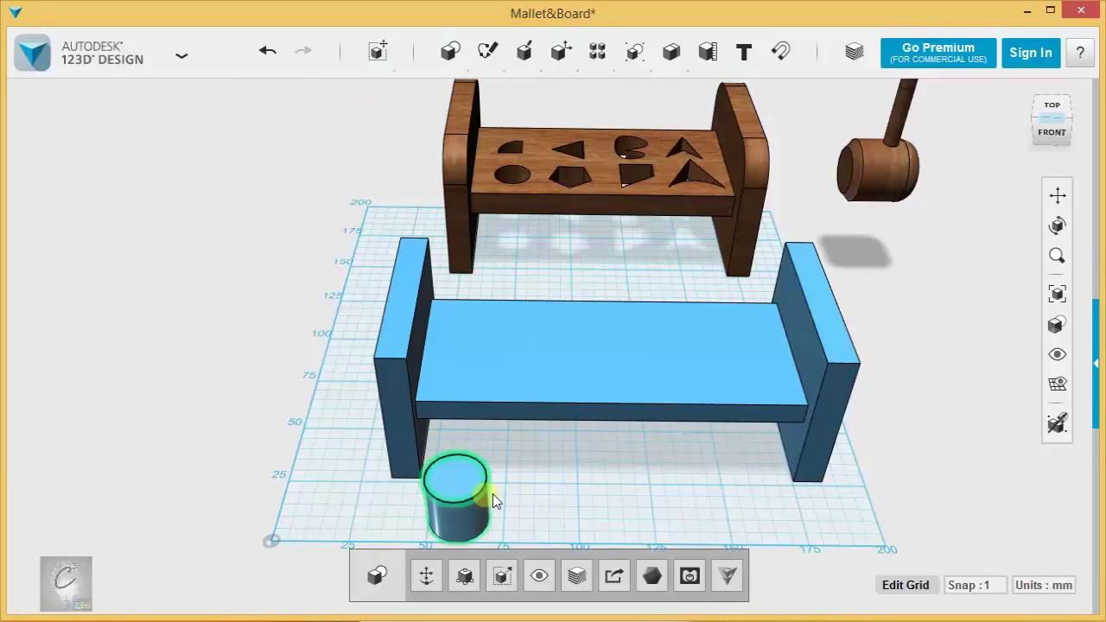
key("ctrl+b")
right_click_drag(557, 508, 561, 467)
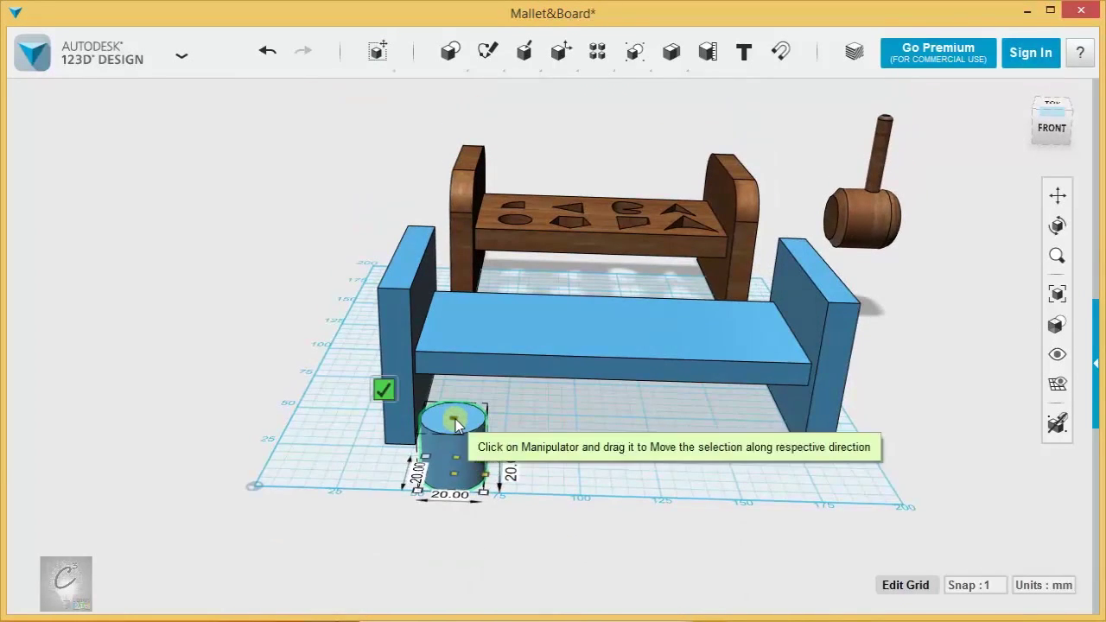
left_click_drag(453, 421, 462, 318)
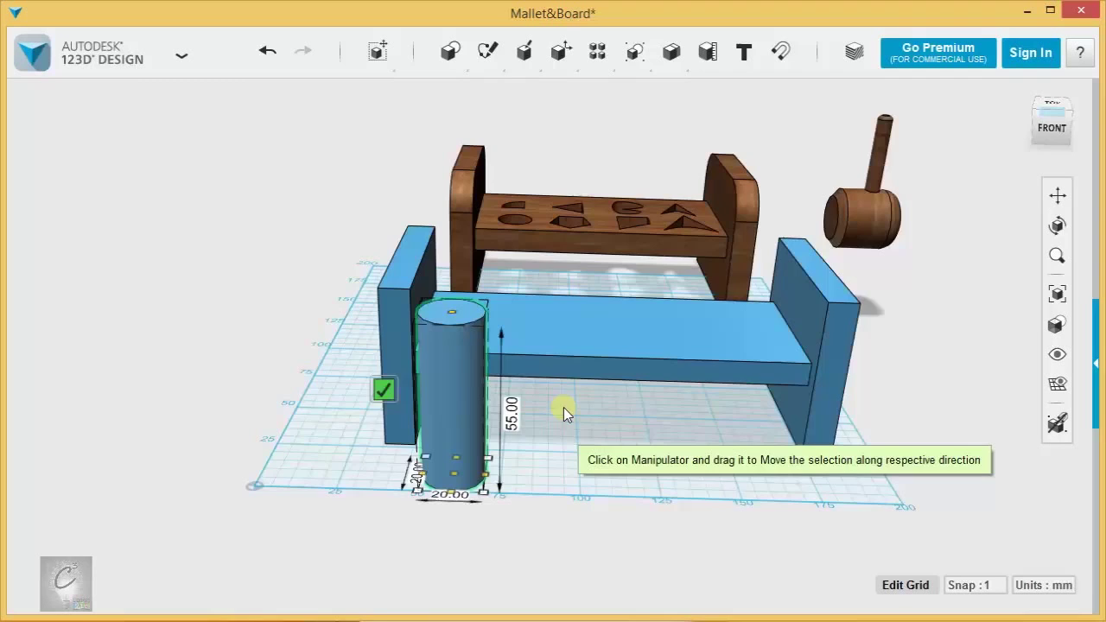
right_click_drag(563, 410, 518, 397)
left_click(498, 382)
Move the tall cylinder through the shelf's front-left area and subtract it from the bench to cut a round hole
left_click_drag(487, 529, 495, 452)
mouse_move(667, 59)
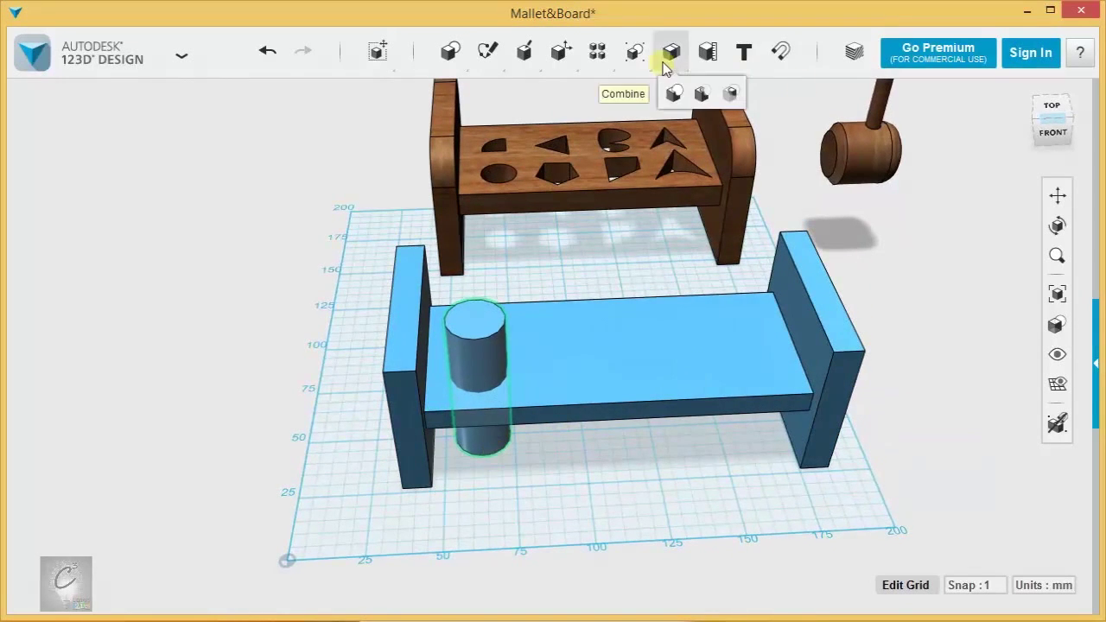
left_click(703, 92)
left_click(442, 352)
left_click(462, 358)
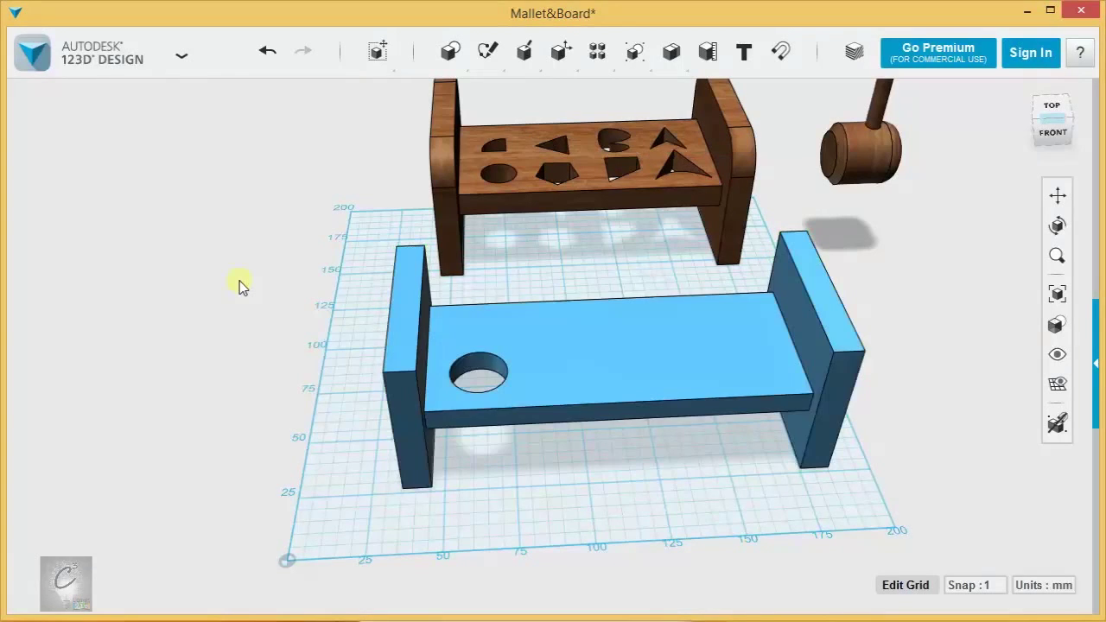
Insert a cylinder beside the grid and a 20 mm box that overlaps it
middle_click_drag(360, 222, 346, 590)
scroll(371, 598, "up", 4)
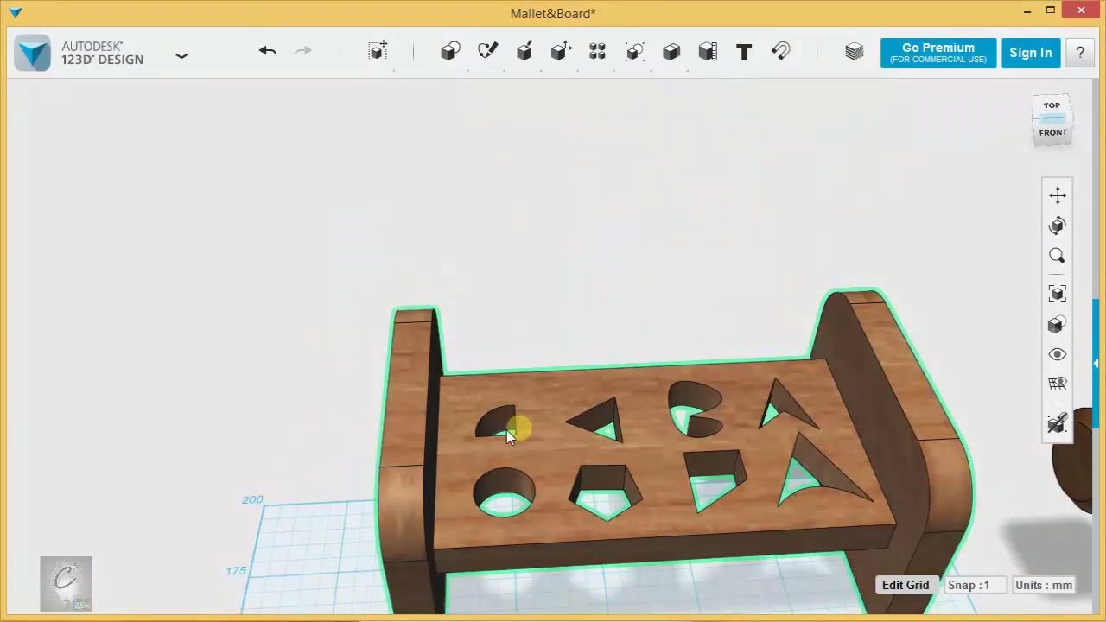
key("f")
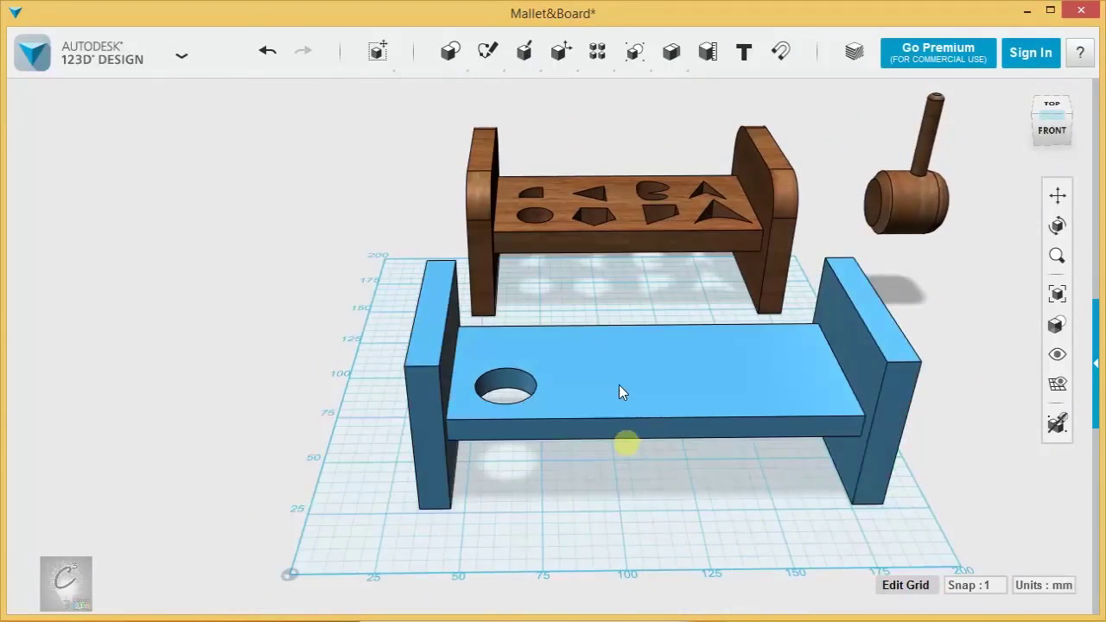
mouse_move(465, 57)
left_click(506, 93)
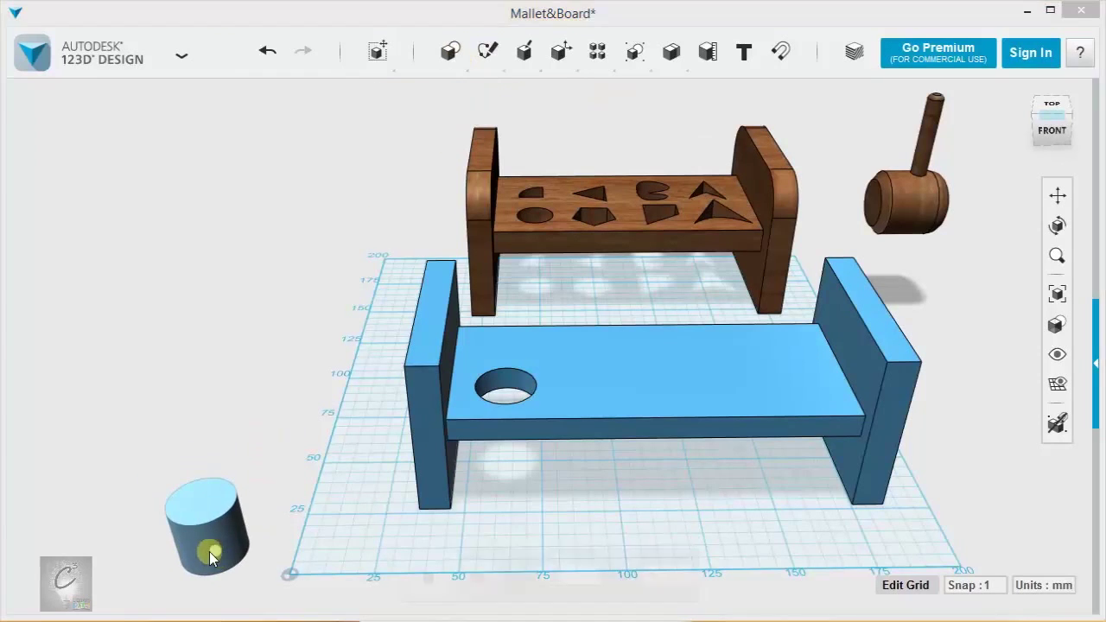
left_click(213, 482)
left_click(453, 92)
middle_click_drag(169, 506, 337, 454)
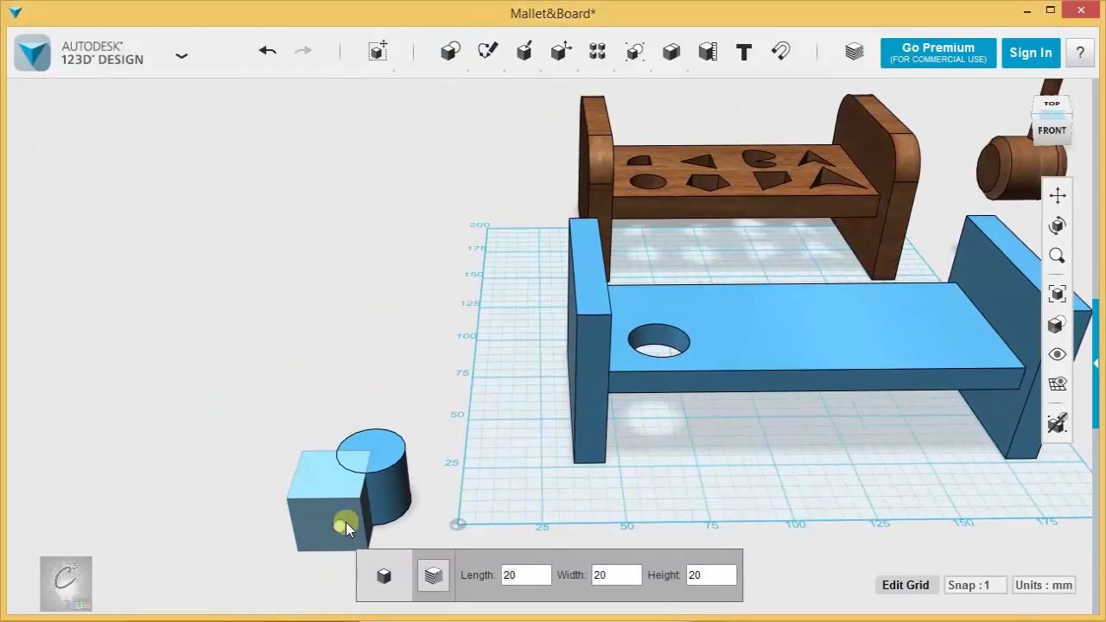
left_click(345, 522)
Select the overlapping box and cylinder together and use Smart Scale to make both 80 mm high
middle_click_drag(463, 439, 552, 372)
left_click_drag(299, 319, 596, 461)
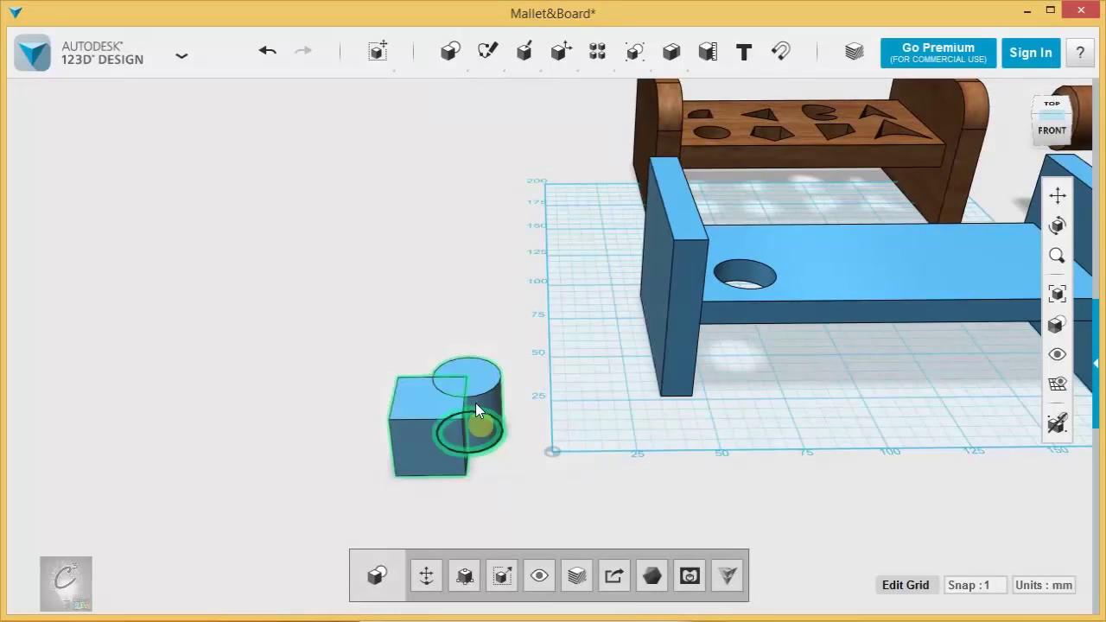
key("s")
left_click_drag(439, 381, 457, 178)
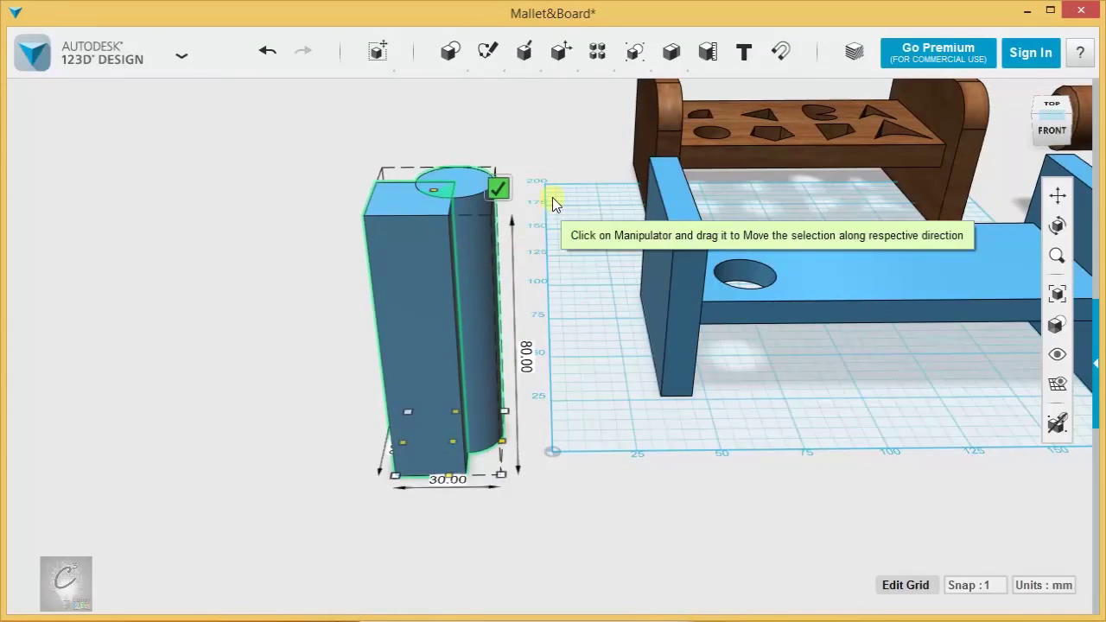
Nudge the tall box so that its corner sits at the centre of the overlapping cylinder
right_click_drag(512, 195, 560, 278)
middle_click_drag(558, 274, 356, 537)
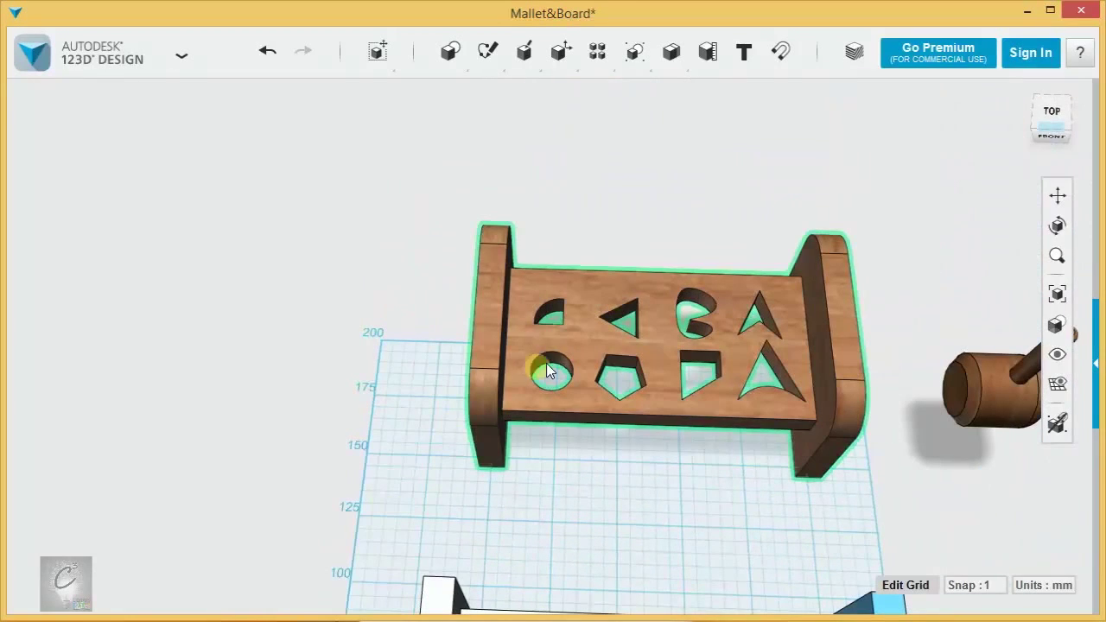
middle_click_drag(275, 496, 425, 253)
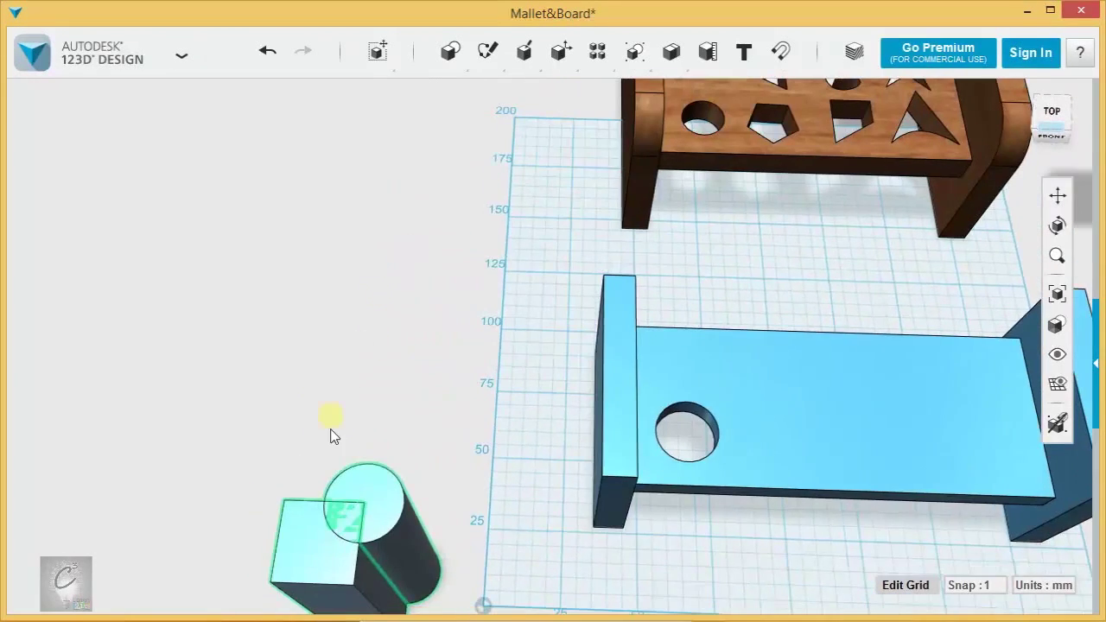
middle_click_drag(332, 458, 414, 345)
left_click(402, 514)
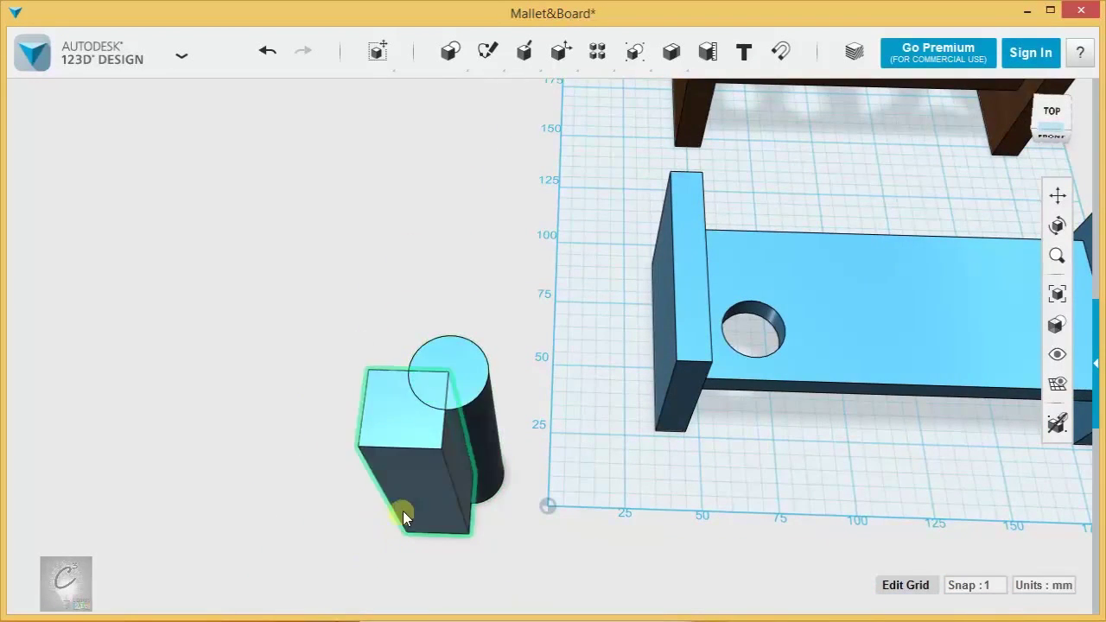
left_click_drag(395, 514, 426, 527)
left_click(539, 478)
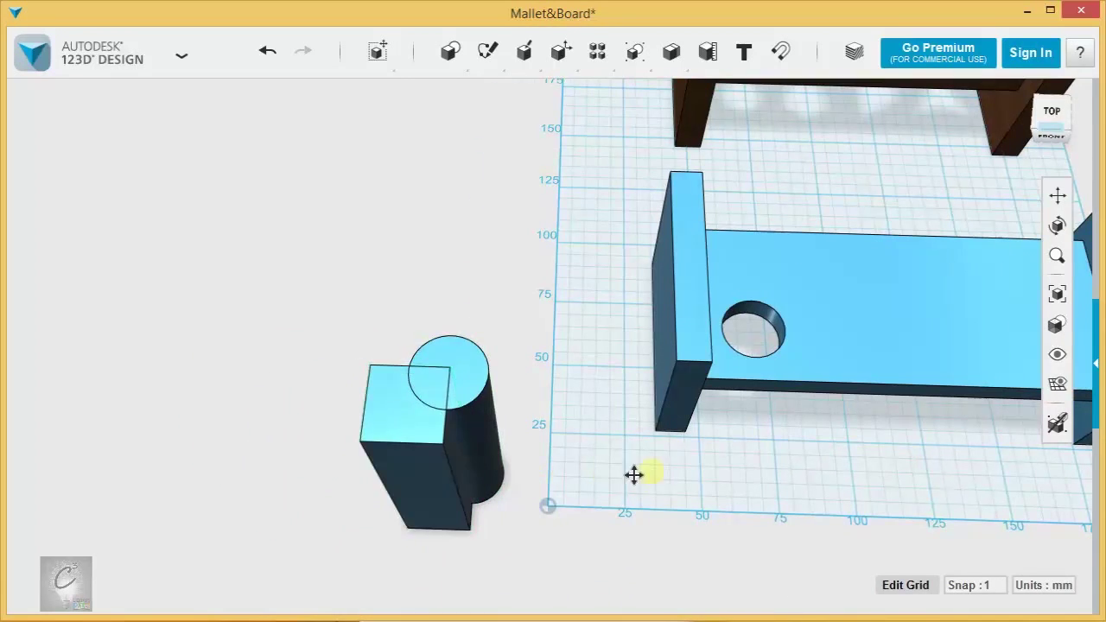
Intersect the tall box with the cylinder to keep only the quarter-round piece they share
middle_click_drag(636, 475, 646, 492)
mouse_move(677, 50)
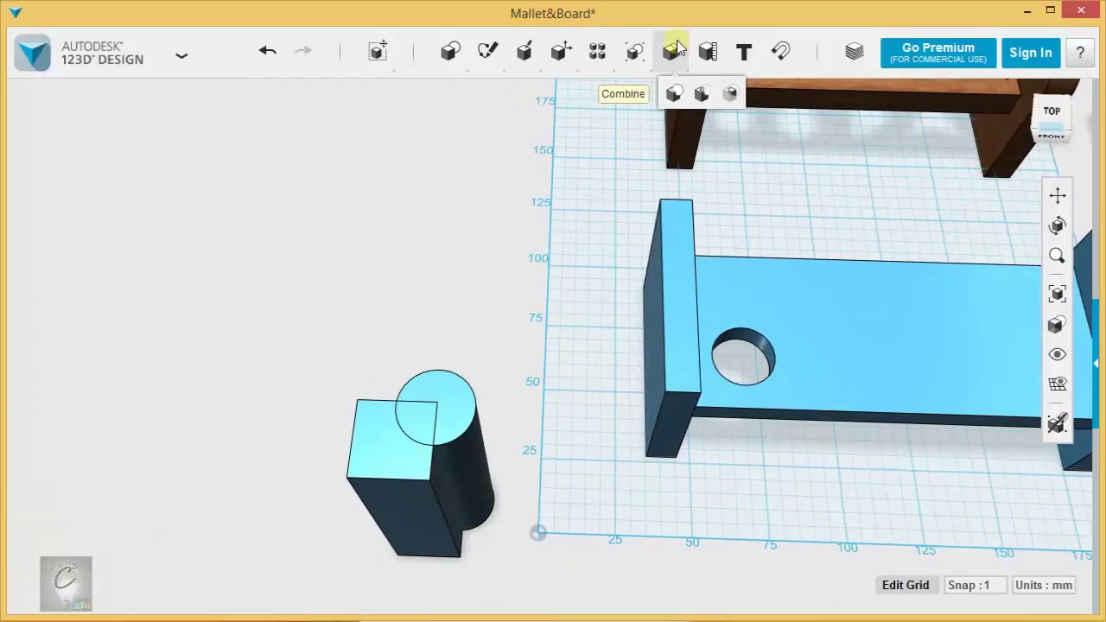
left_click(732, 97)
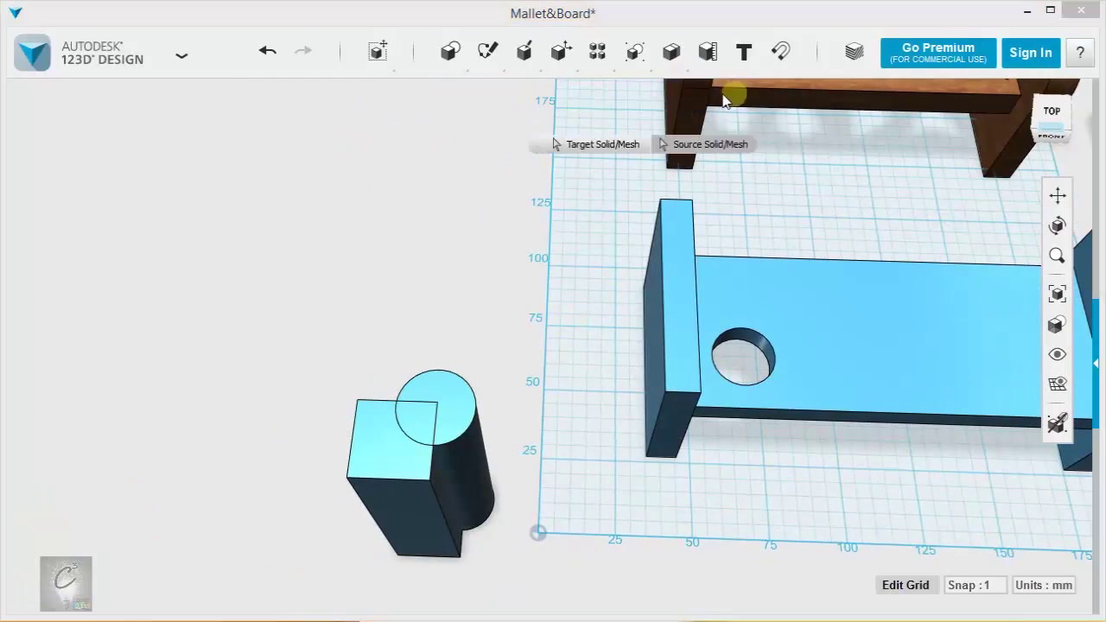
left_click(397, 475)
left_click(467, 418)
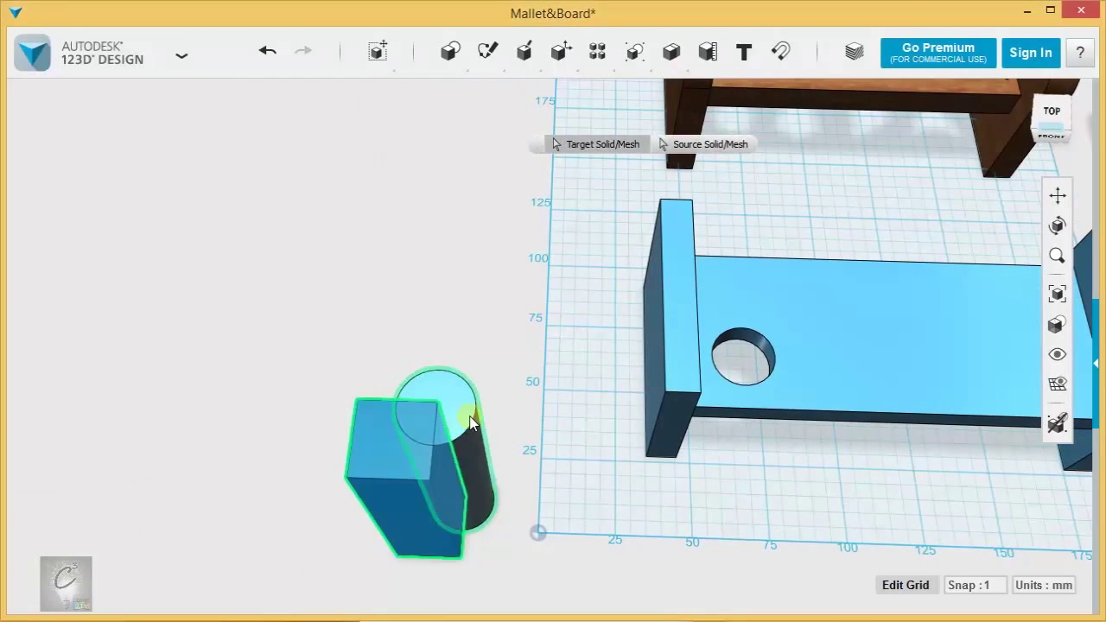
left_click(490, 292)
Position the quarter-round piece through the shelf behind the round hole and subtract it from the bench
left_click(450, 475)
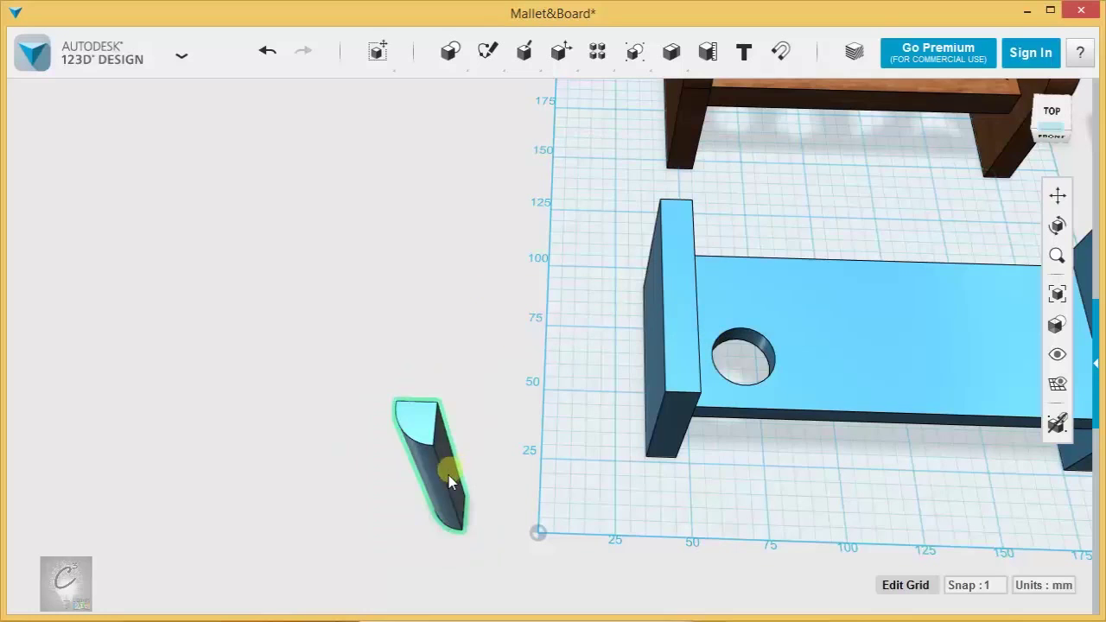
left_click(737, 360)
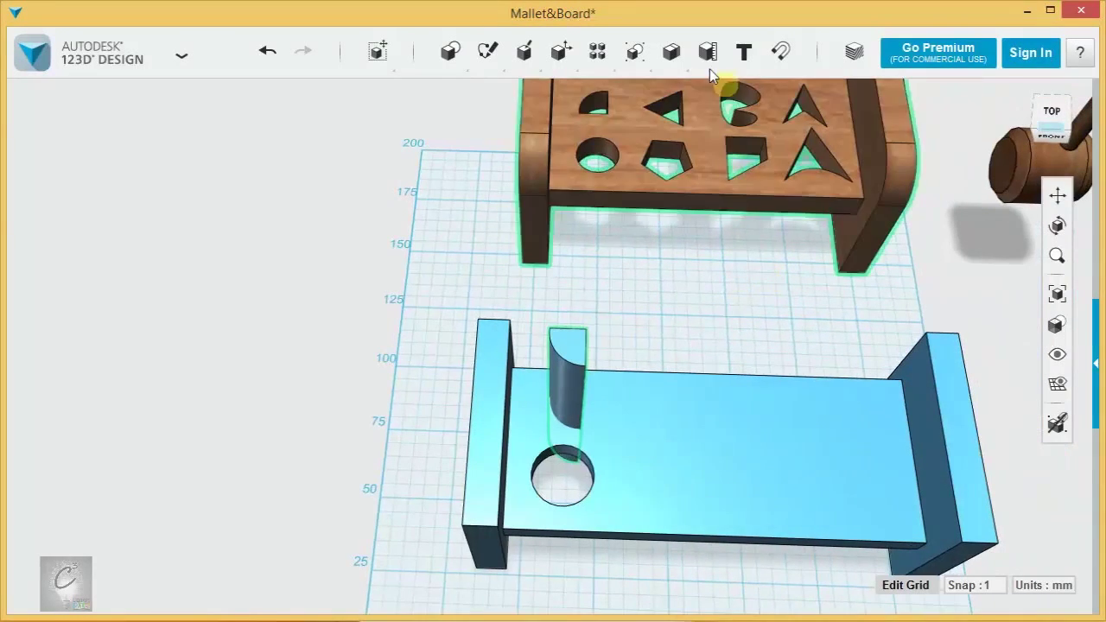
mouse_move(708, 52)
left_click(686, 86)
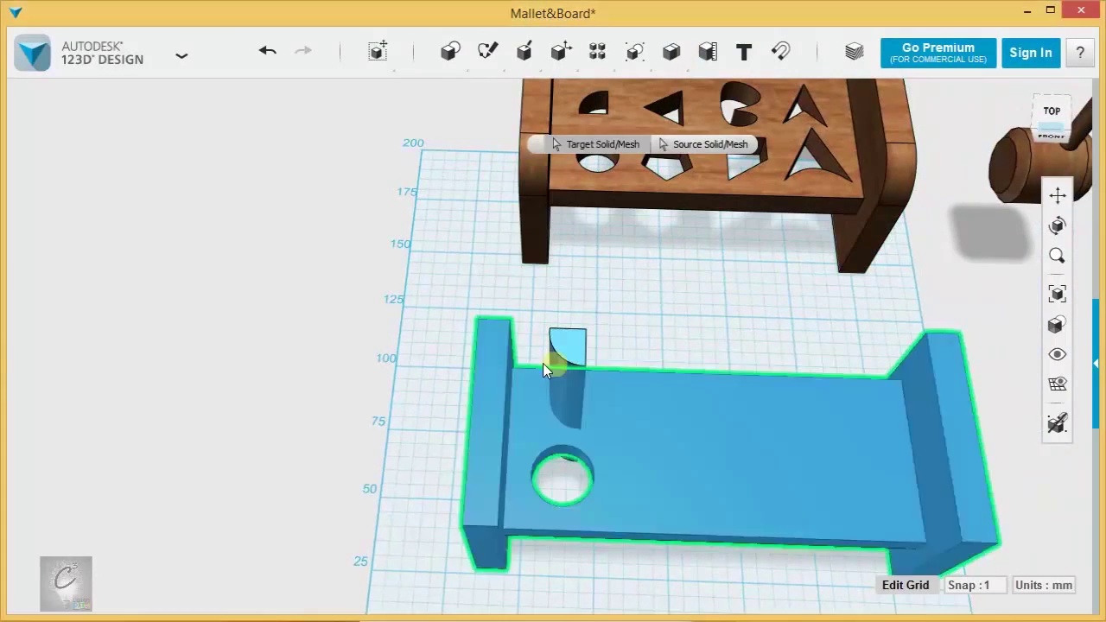
left_click(543, 363)
left_click(568, 357)
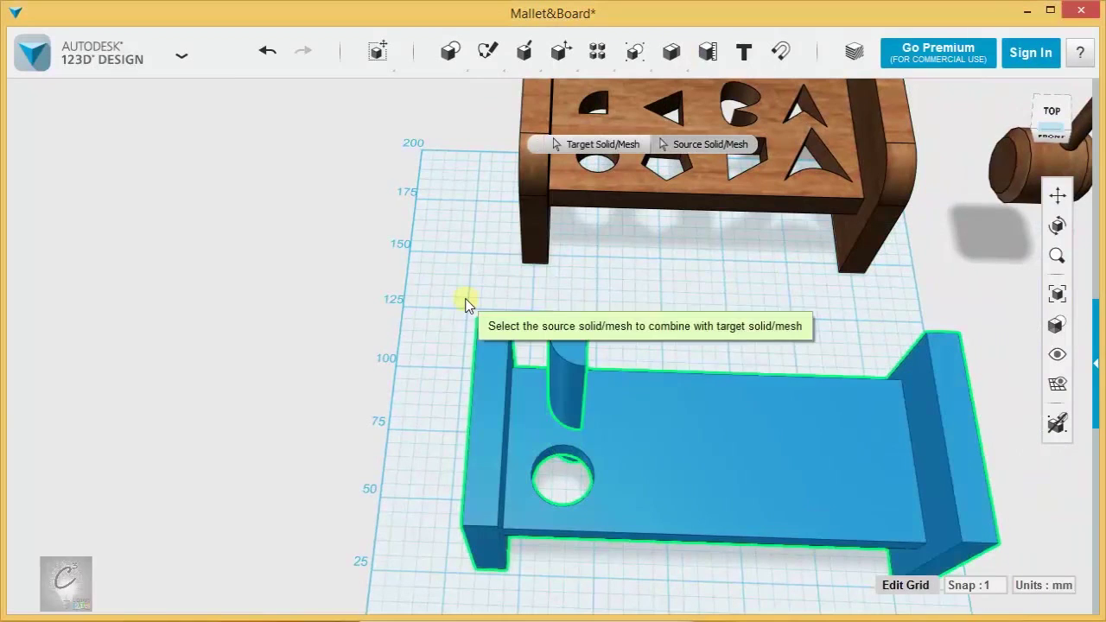
left_click(466, 305)
Sketch a five-sided polygon on the grid in front of the bench
middle_click_drag(745, 313, 636, 330)
middle_click_drag(590, 296, 590, 368)
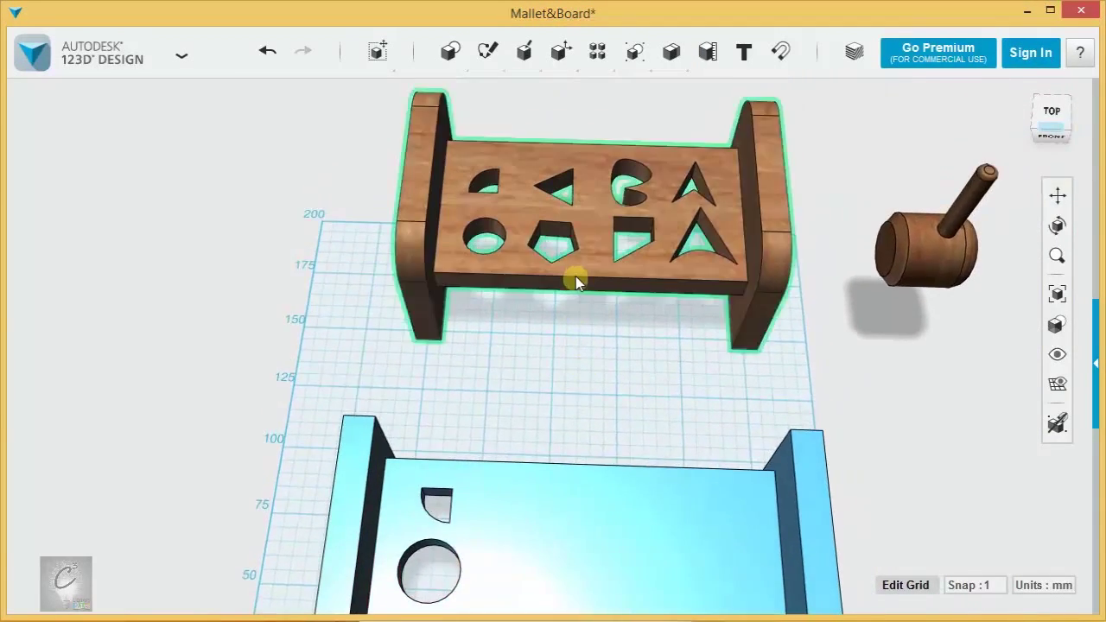
scroll(577, 282, "up", 3)
scroll(610, 469, "down", 5)
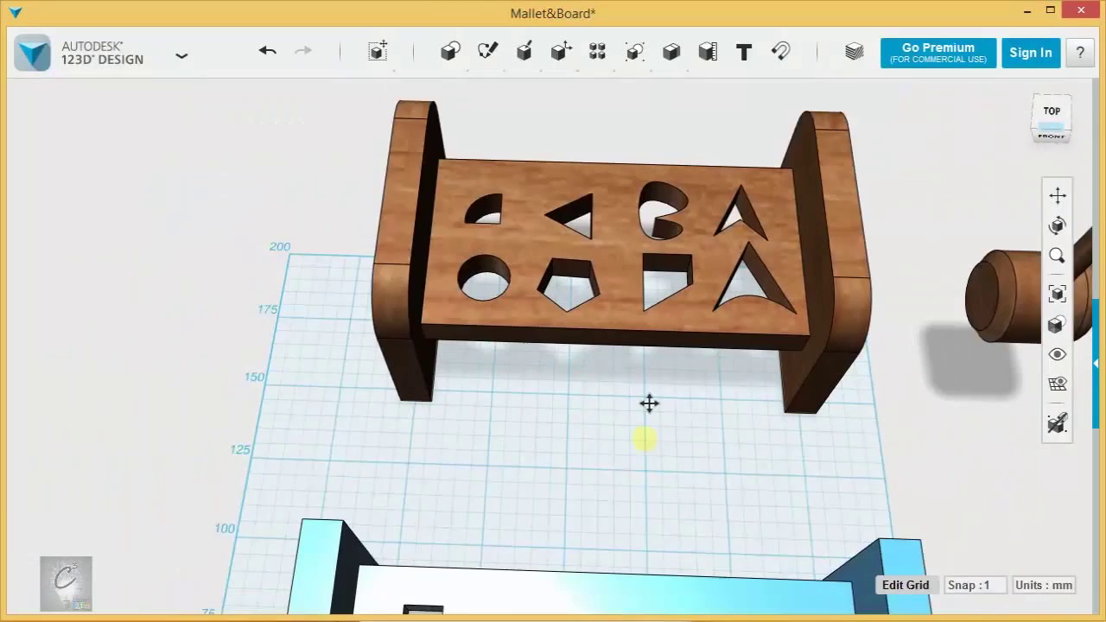
middle_click_drag(649, 404, 723, 305)
mouse_move(695, 327)
right_mouse_down()
mouse_move(709, 276)
mouse_move(654, 242)
right_mouse_up()
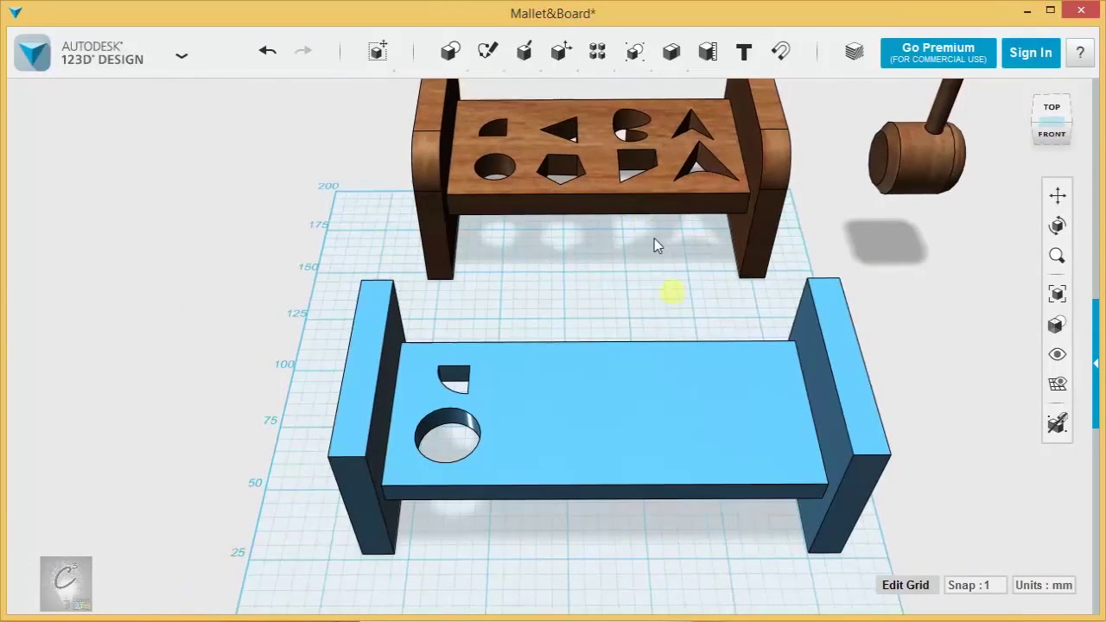
mouse_move(488, 50)
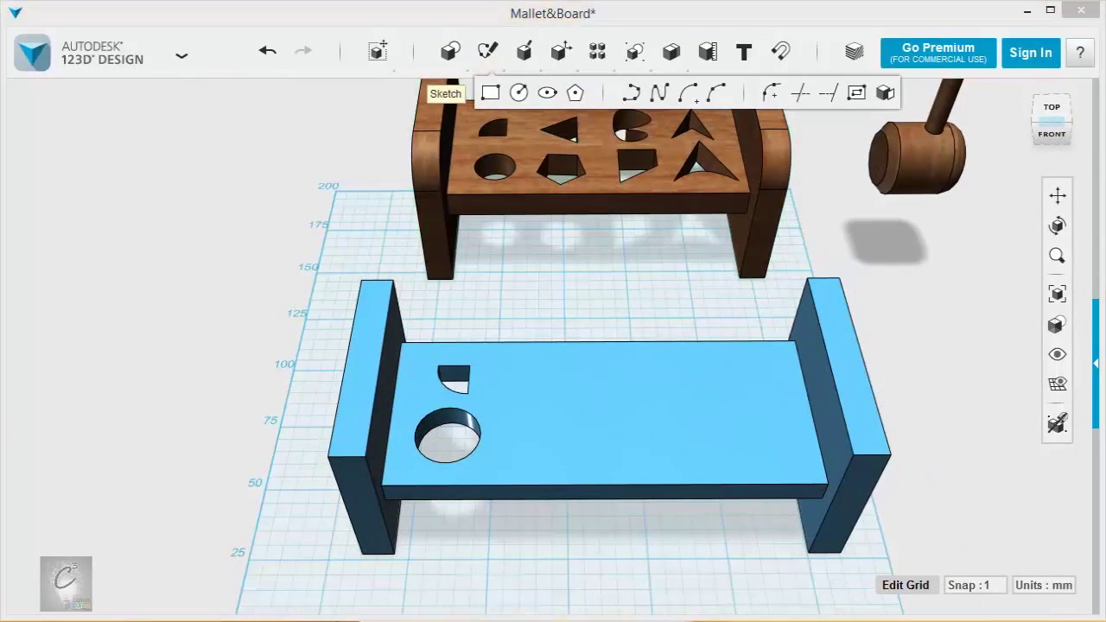
middle_click_drag(539, 576, 562, 478)
mouse_move(491, 55)
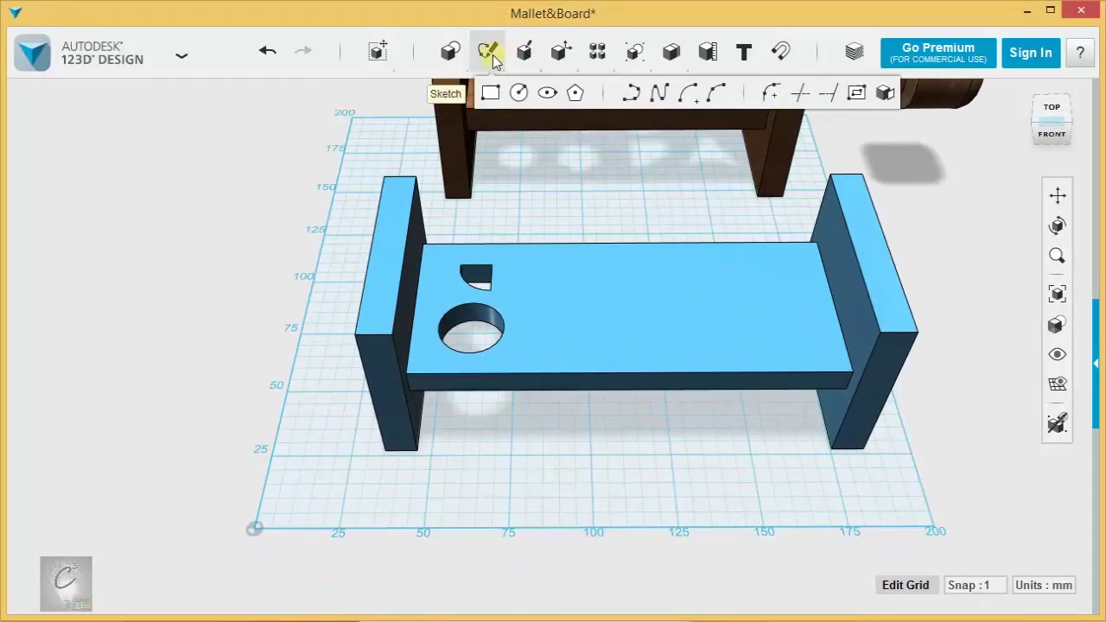
left_click(579, 95)
left_click(536, 536)
left_click(536, 534)
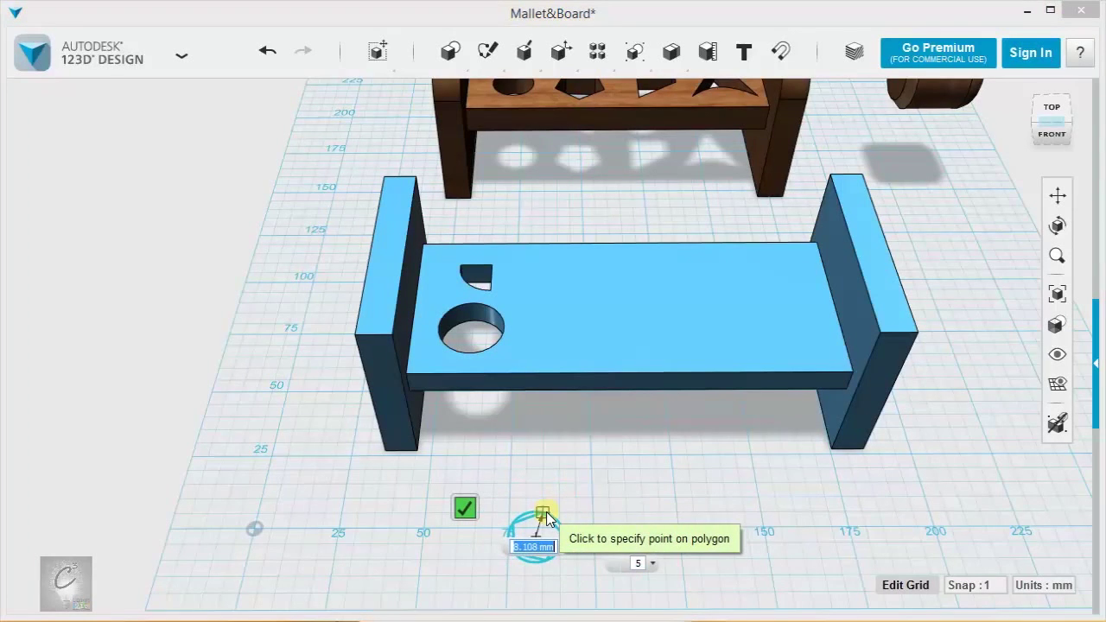
left_click(551, 506)
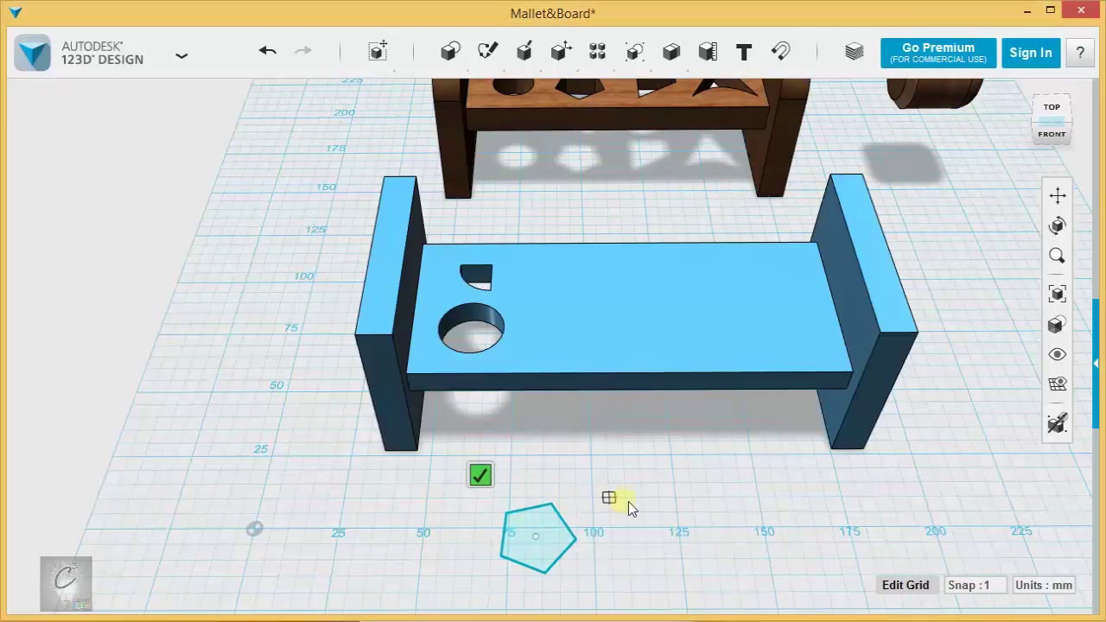
left_click(481, 477)
Extrude the pentagon sketch upward into a prism taller than the bench's shelf
scroll(767, 536, "up", 3)
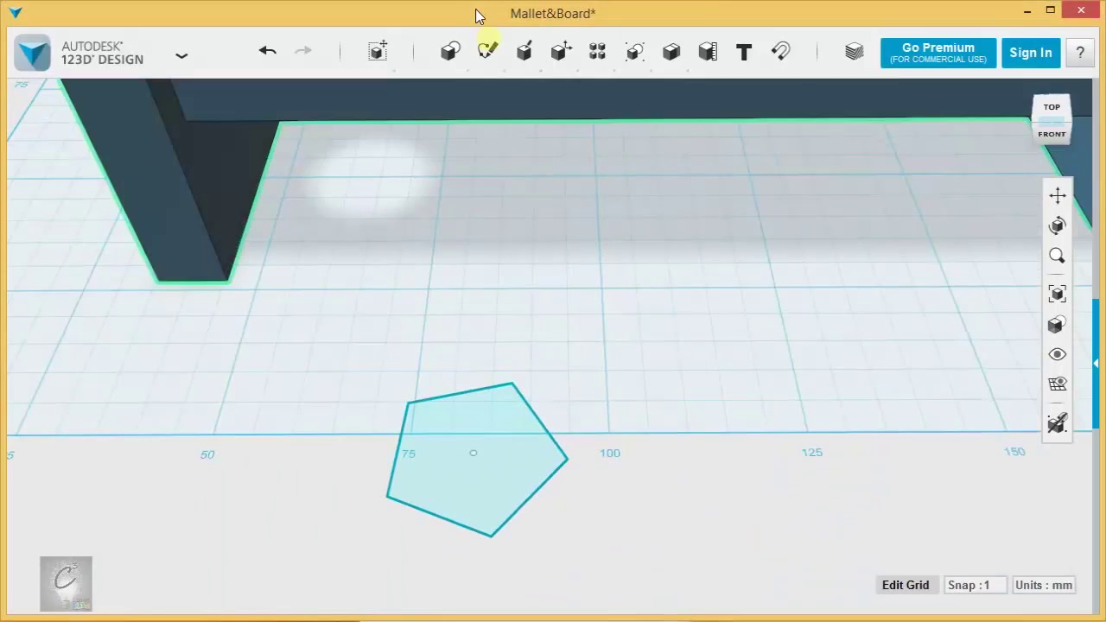
left_click(527, 92)
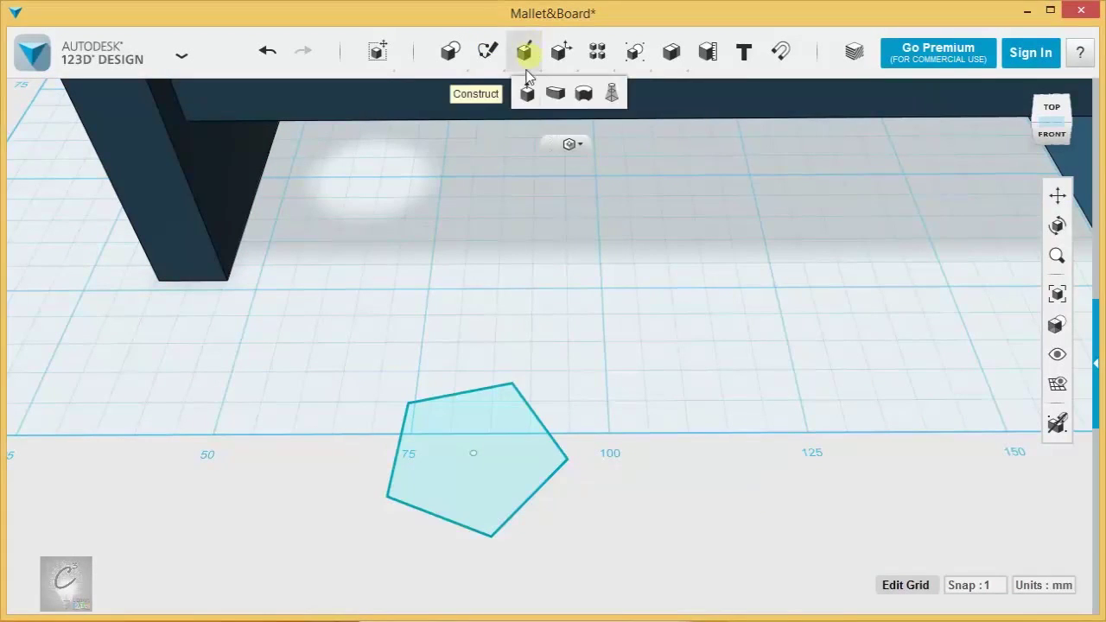
left_click(516, 472)
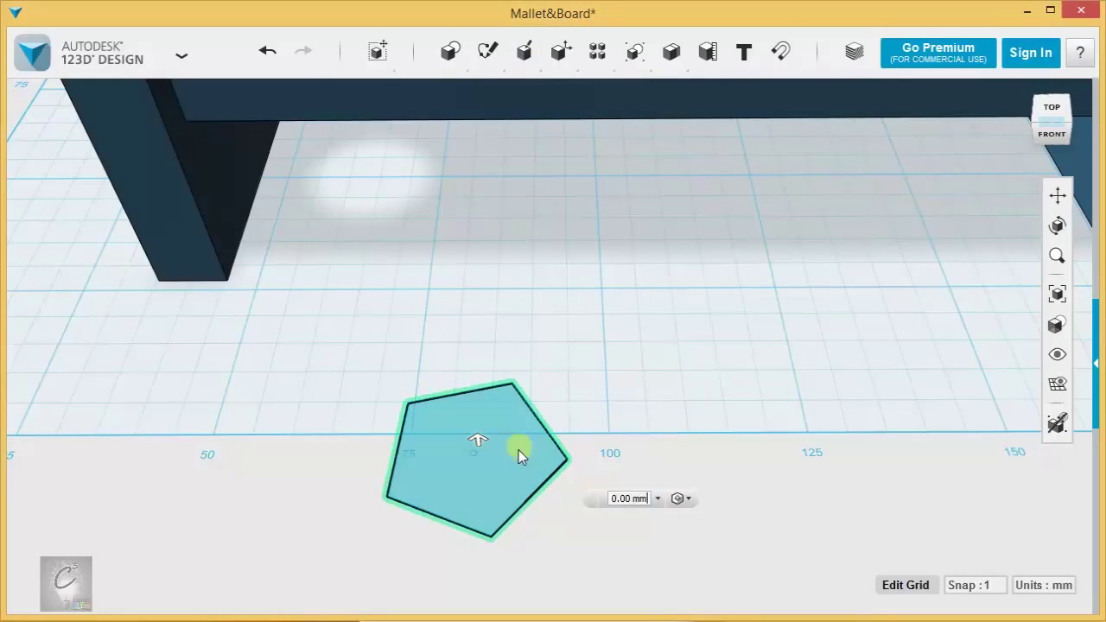
left_click(523, 451)
mouse_move(564, 527)
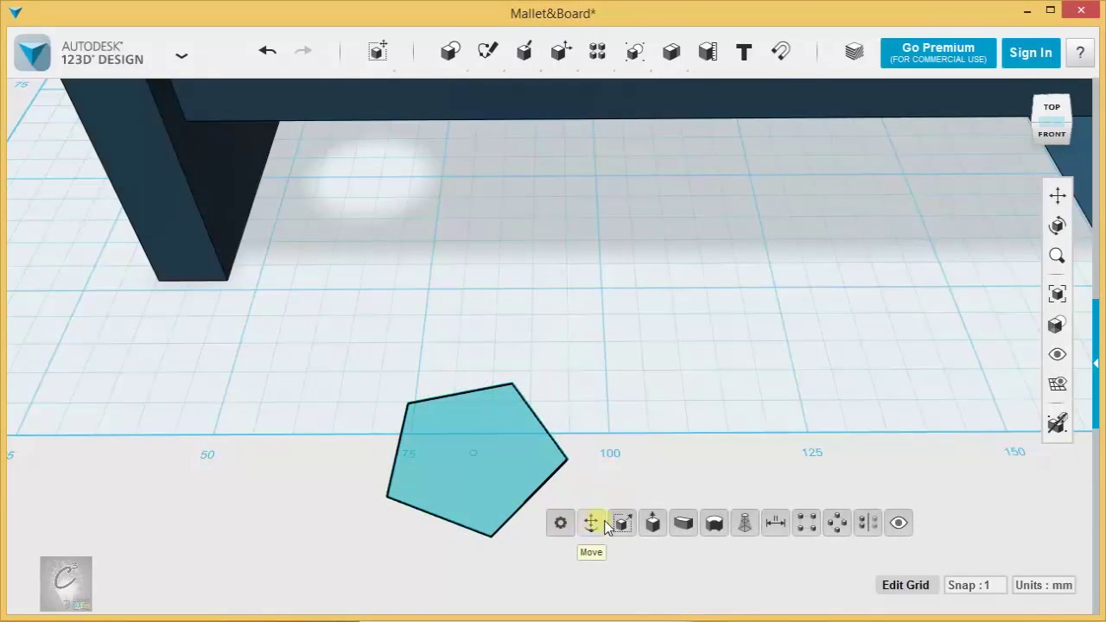
left_click(654, 531)
right_click_drag(667, 493, 669, 303)
middle_click_drag(669, 303, 638, 496)
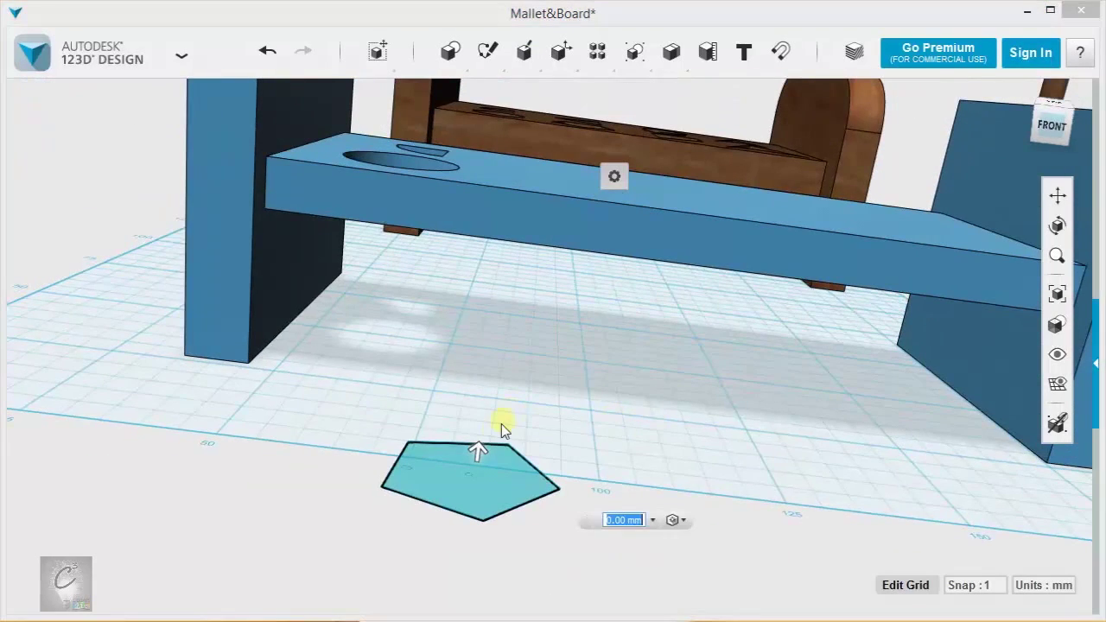
left_click_drag(479, 450, 567, 92)
left_click(699, 372)
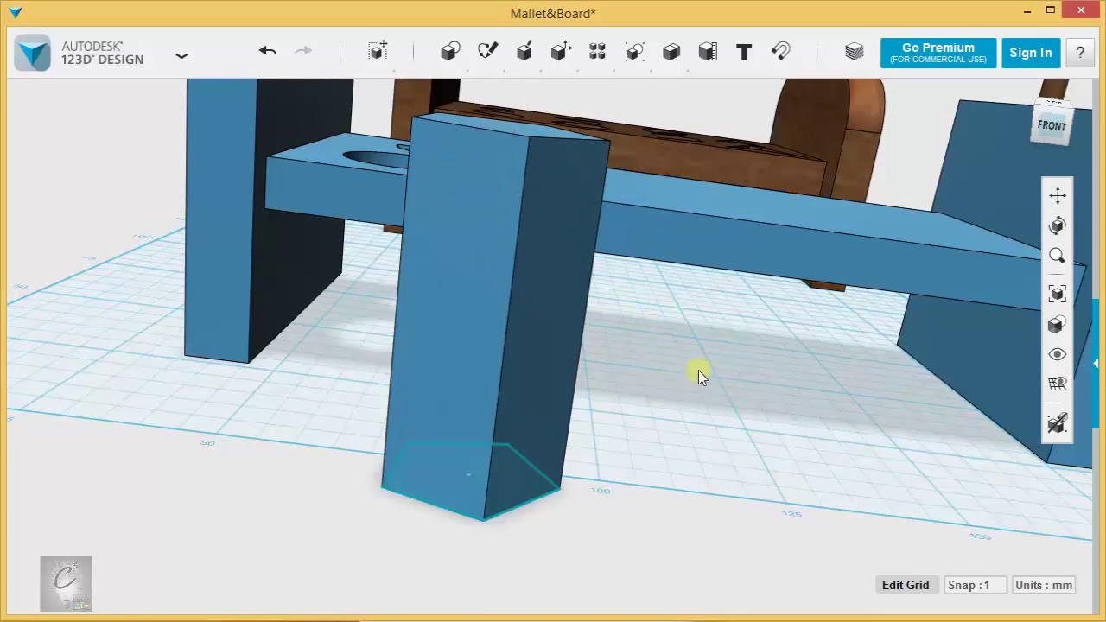
Move the pentagonal prism onto the bench so that it passes through the shelf beside the round hole
right_click_drag(698, 371, 684, 448)
scroll(684, 448, "down", 3)
middle_click_drag(669, 453, 647, 517)
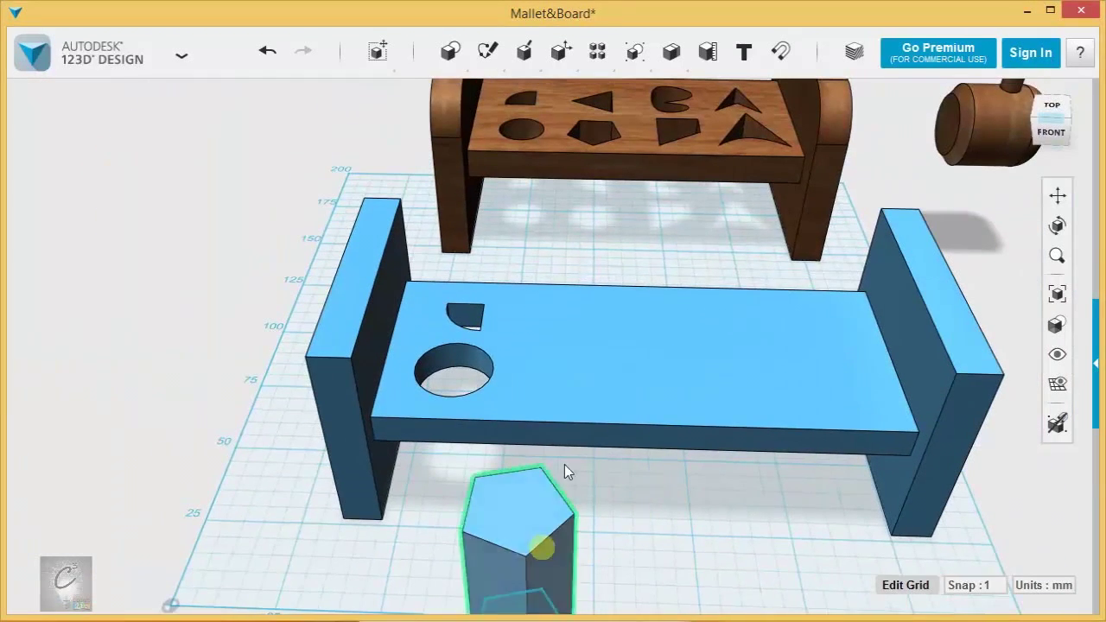
mouse_move(564, 464)
left_mouse_down()
mouse_move(574, 446)
mouse_move(582, 474)
left_mouse_up()
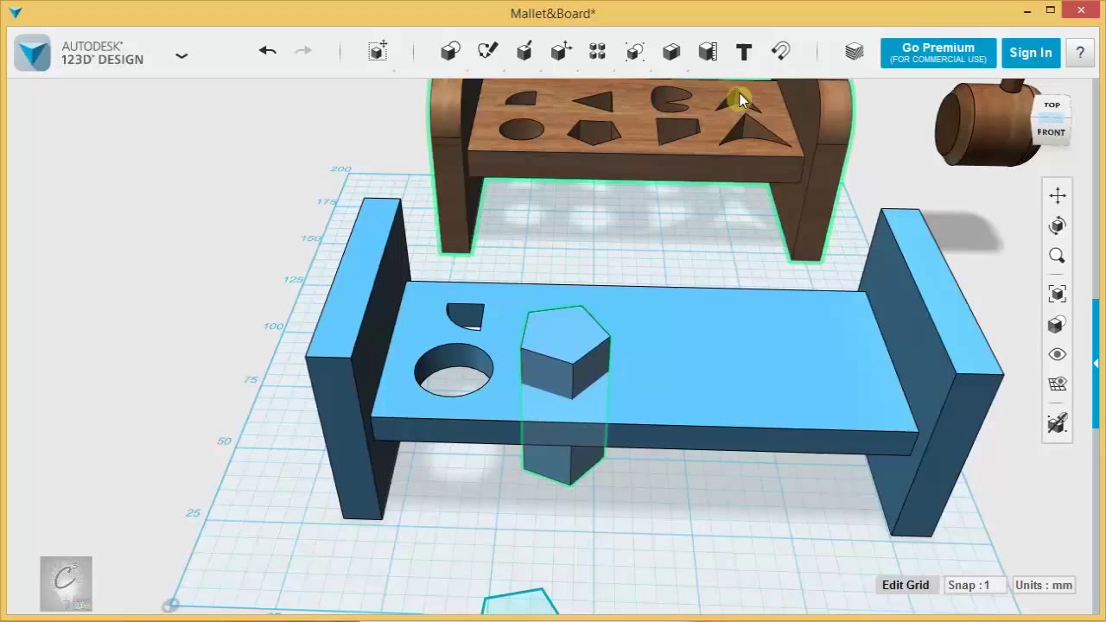
Subtract the pentagonal prism from the bench to cut a pentagonal hole in the shelf
mouse_move(672, 52)
left_click(701, 91)
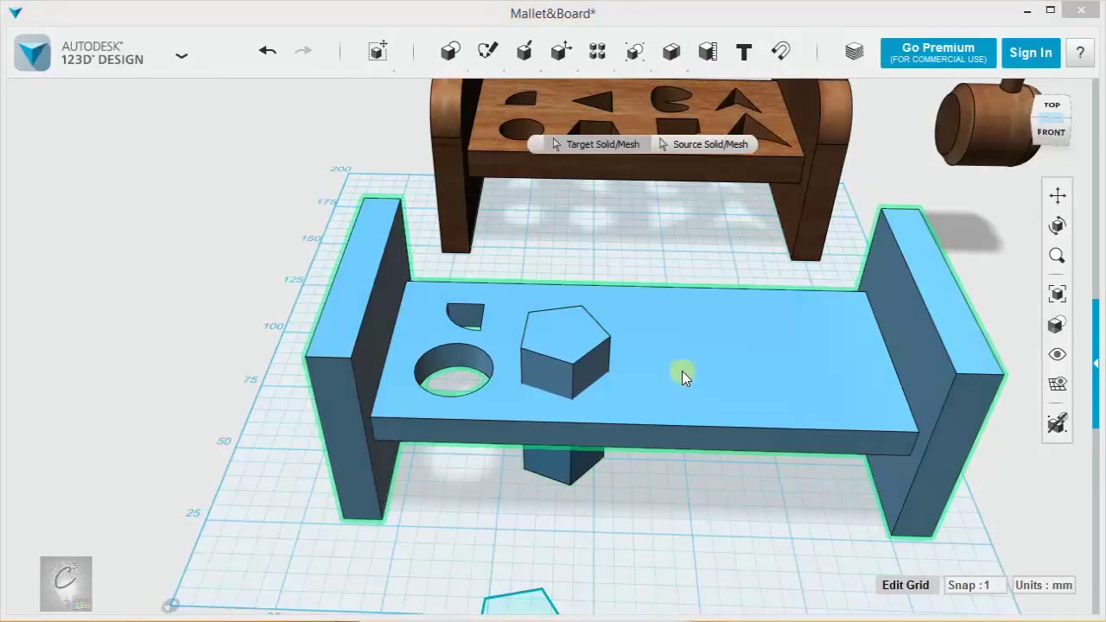
left_click(682, 377)
left_click(612, 333)
left_click(601, 188)
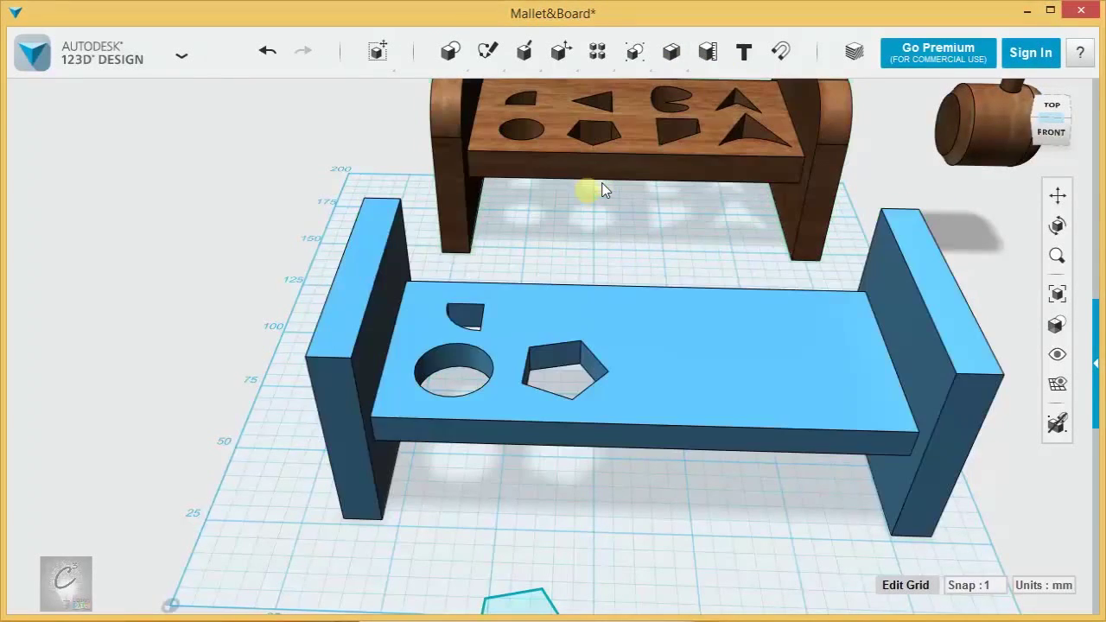
Rotate the bench half a turn about its vertical axis so that its holes lie toward the opposite end
middle_click_drag(566, 598, 580, 522)
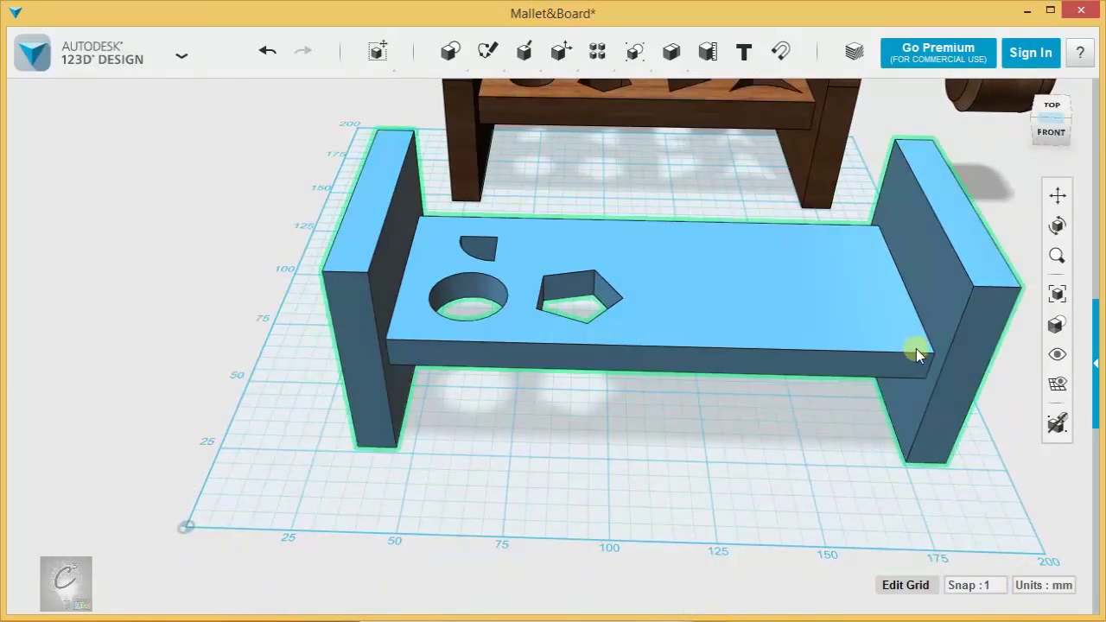
left_click(916, 348)
left_click(426, 576)
right_click_drag(637, 337, 677, 379)
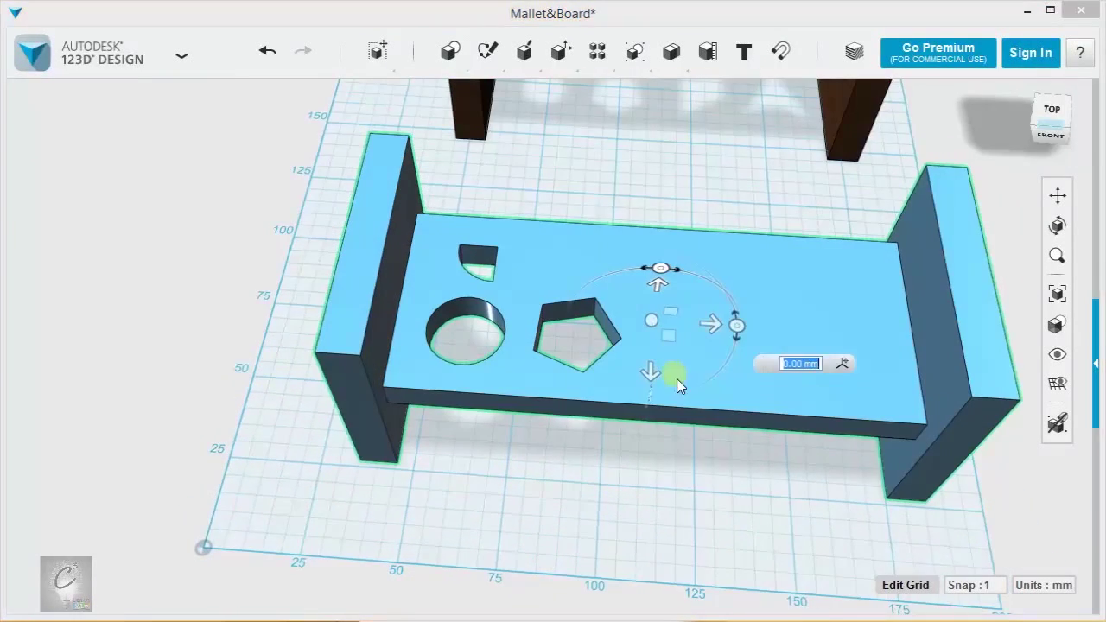
left_click_drag(736, 327, 432, 298)
left_click(888, 518)
Sketch a three-sided polygon with a radius of about 14 mm on the grid in front of the bench
middle_click_drag(890, 535, 726, 499)
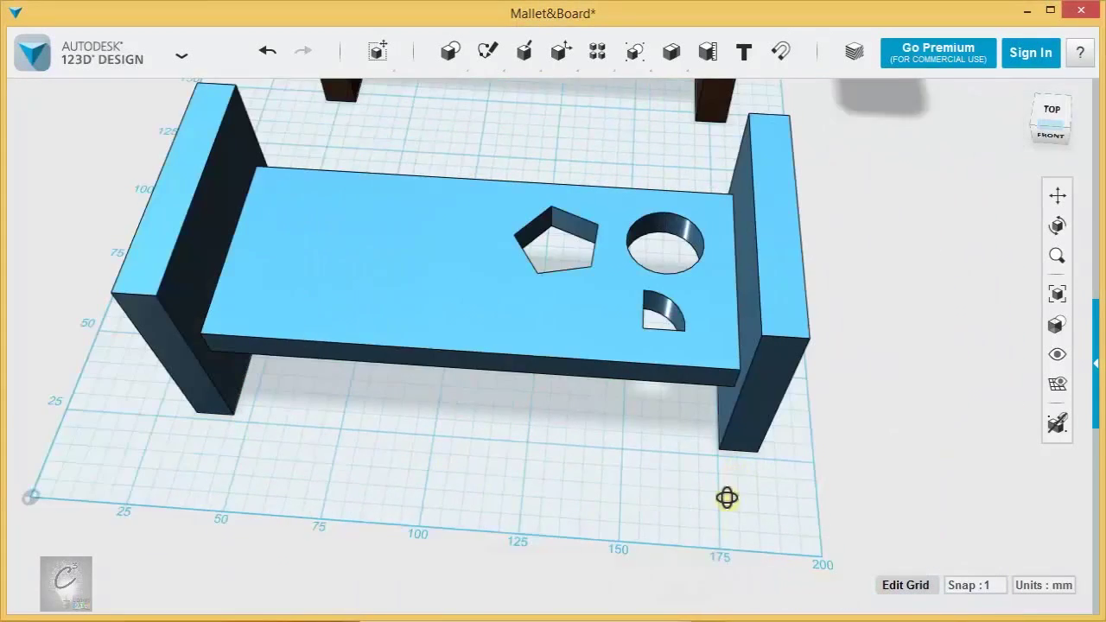
right_click_drag(726, 499, 719, 462)
mouse_move(488, 53)
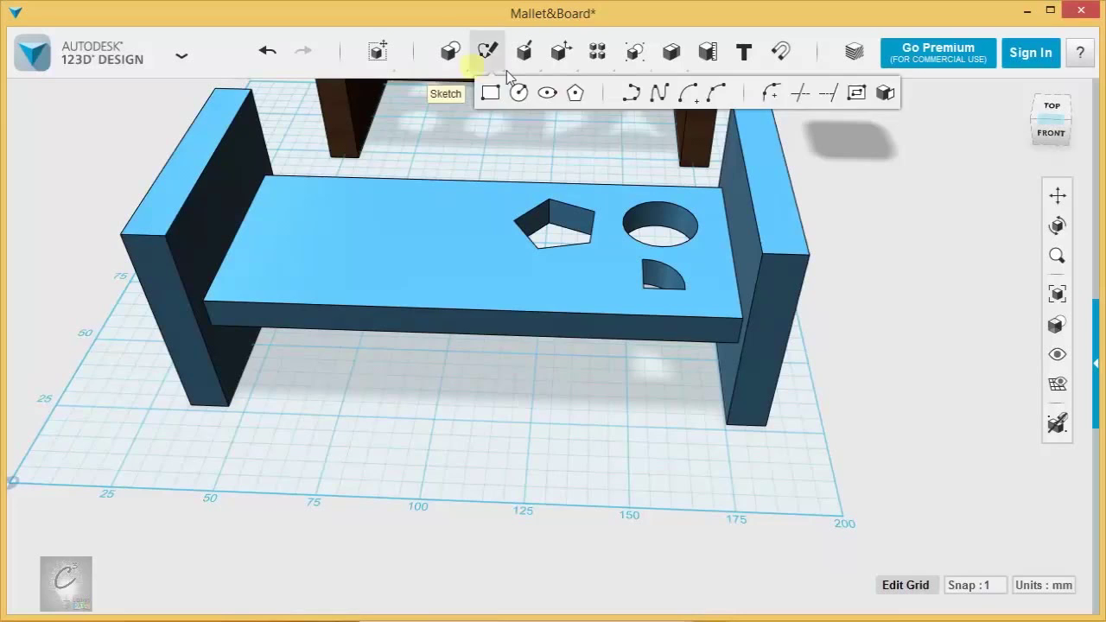
left_click(570, 90)
left_click(562, 477)
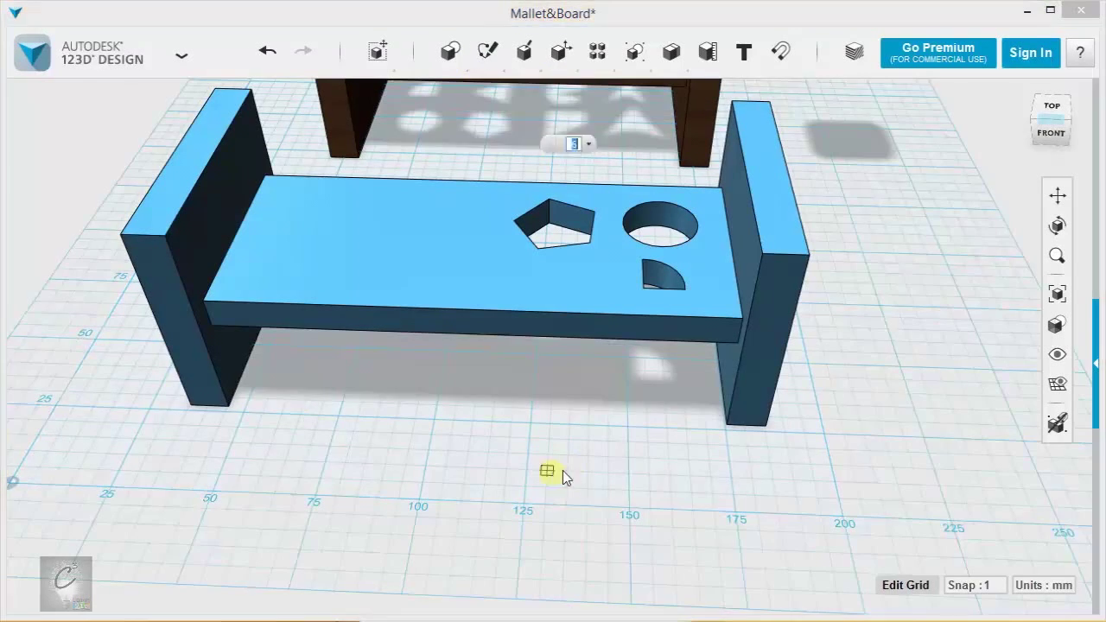
left_click(547, 469)
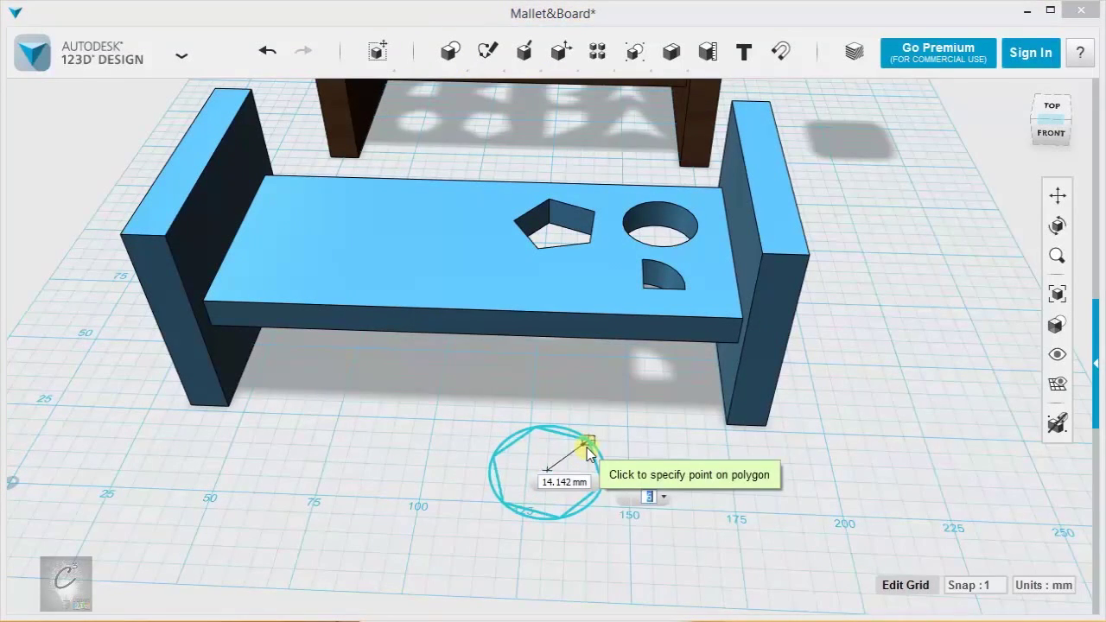
type("3")
key("Tab")
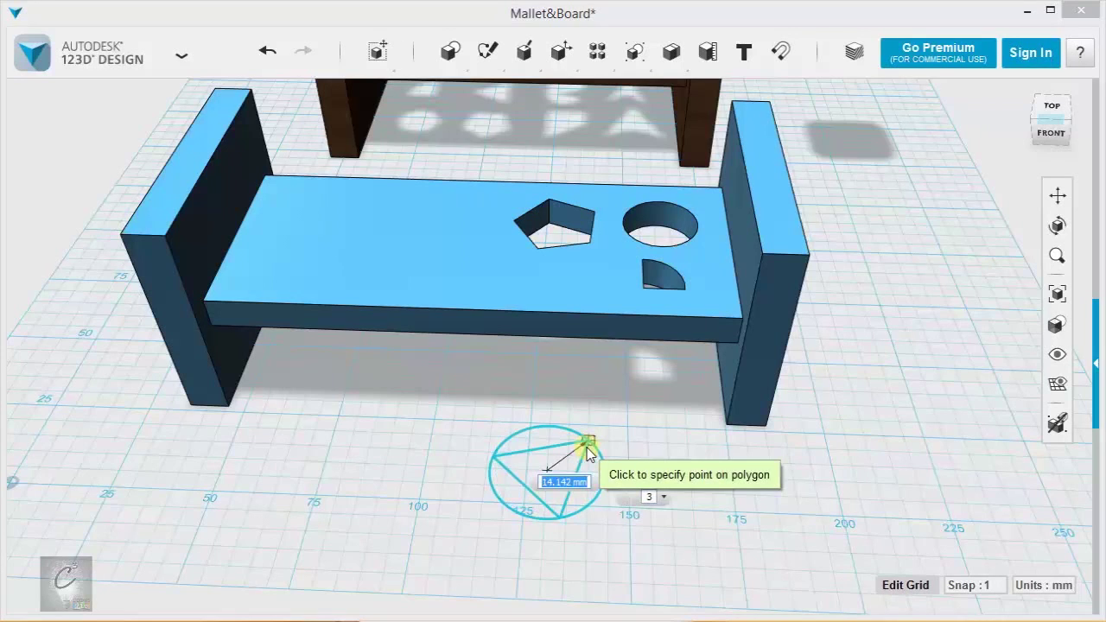
left_click(587, 446)
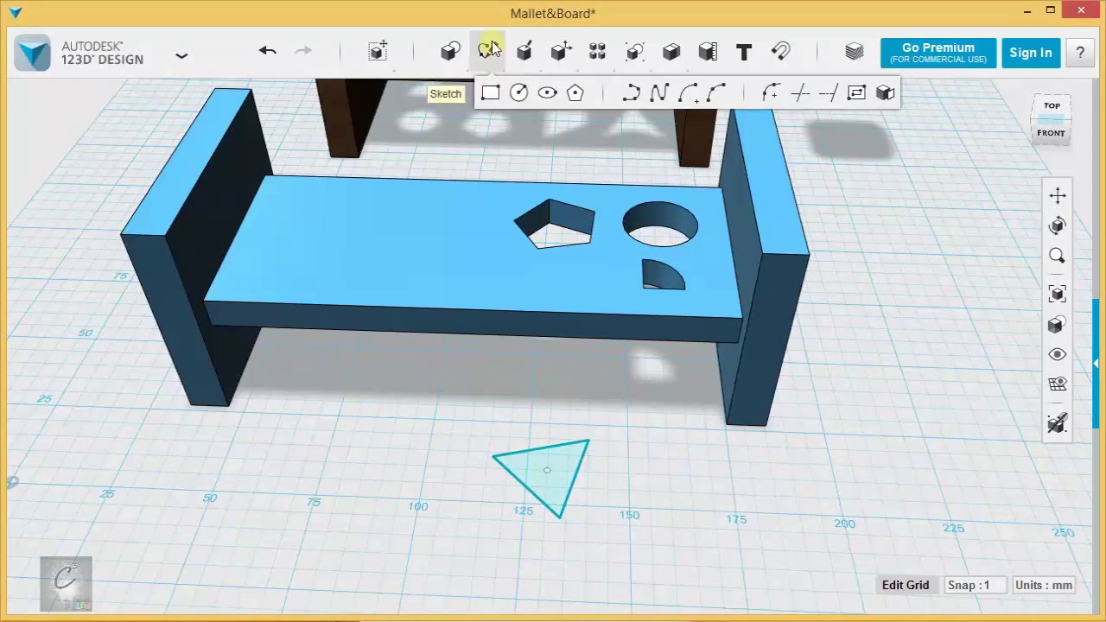
mouse_move(524, 56)
left_click(526, 92)
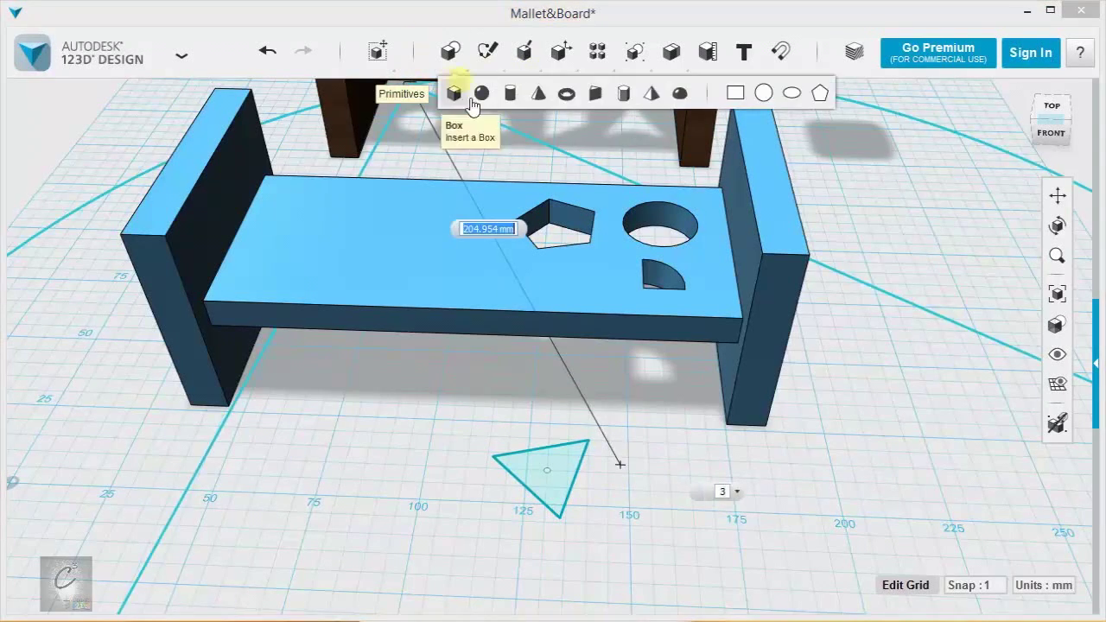
key("Escape")
mouse_move(488, 53)
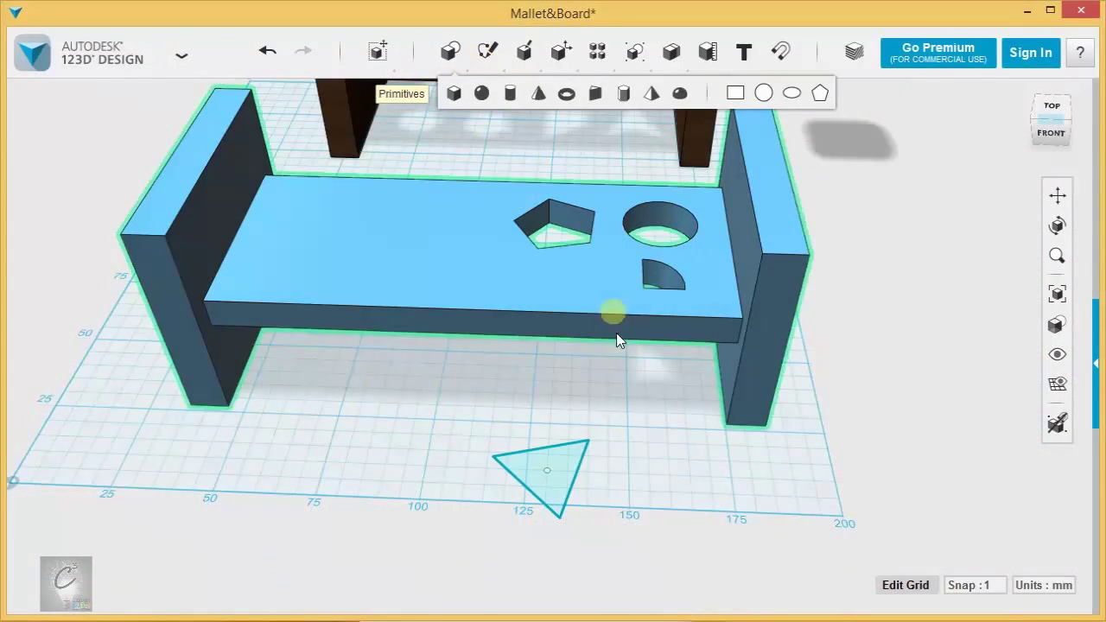
Move the bench forward over the triangle sketch so that the triangle lines up beside the quarter-round hole and in front of the pentagonal hole
mouse_move(504, 292)
left_mouse_down()
mouse_move(476, 408)
mouse_move(490, 480)
mouse_move(471, 570)
left_mouse_up()
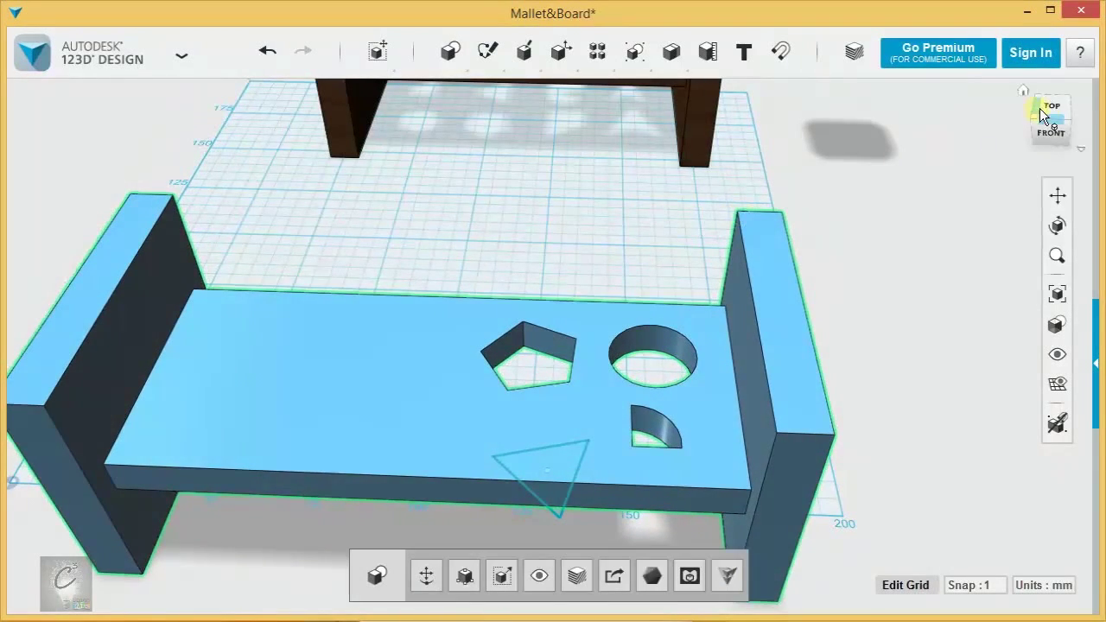
left_click(1052, 105)
left_click(724, 470)
middle_click_drag(736, 288, 736, 281)
scroll(607, 337, "up", 3)
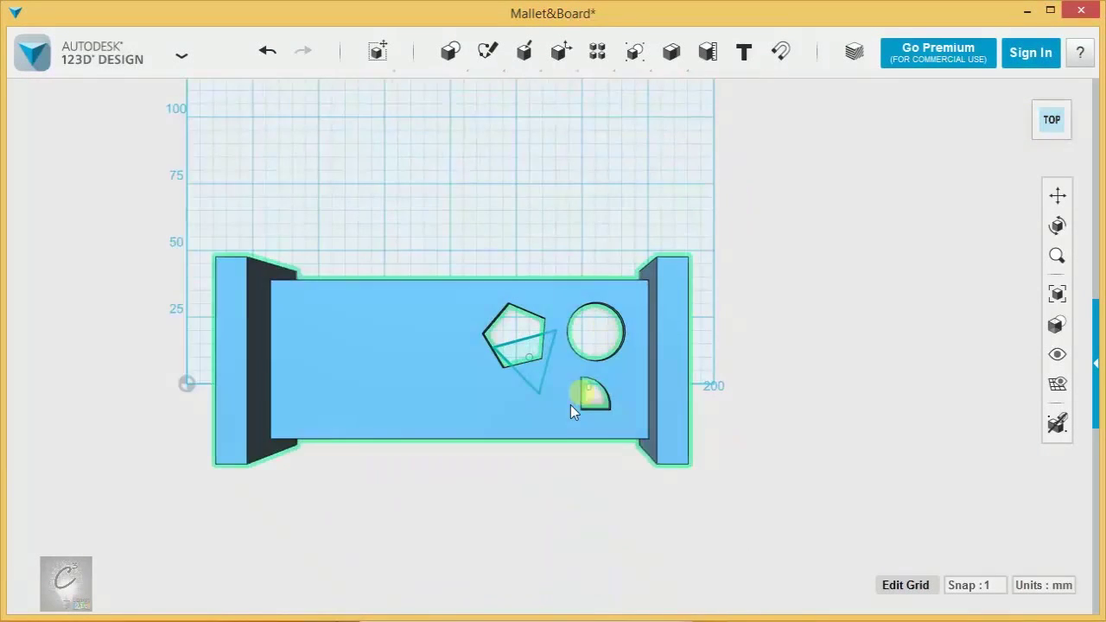
left_click_drag(571, 405, 566, 370)
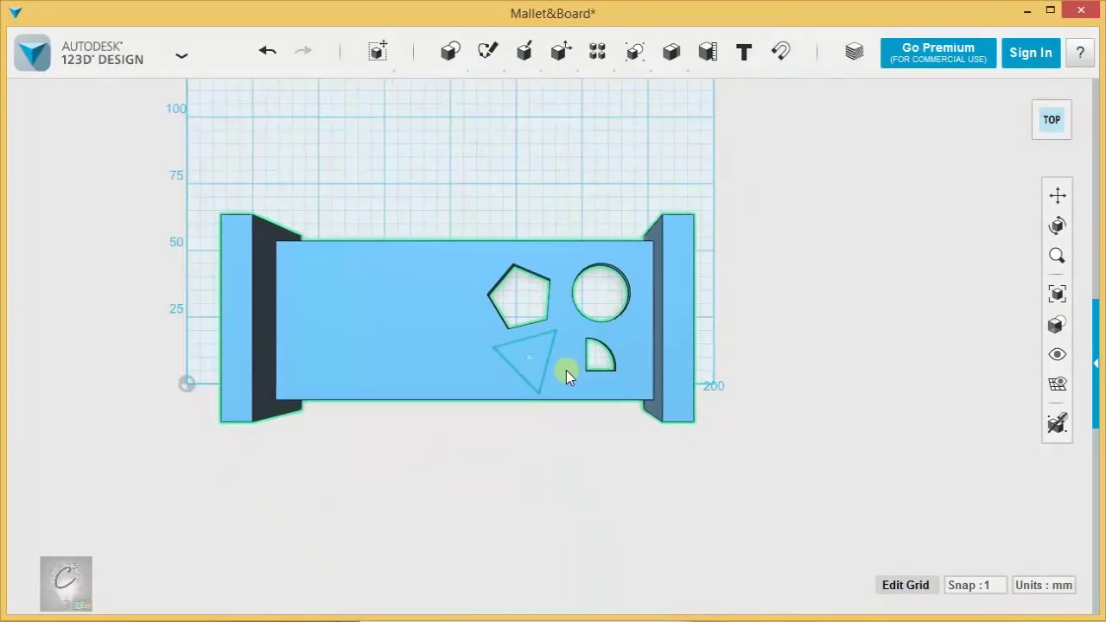
left_click(526, 178)
right_click_drag(540, 178, 594, 122)
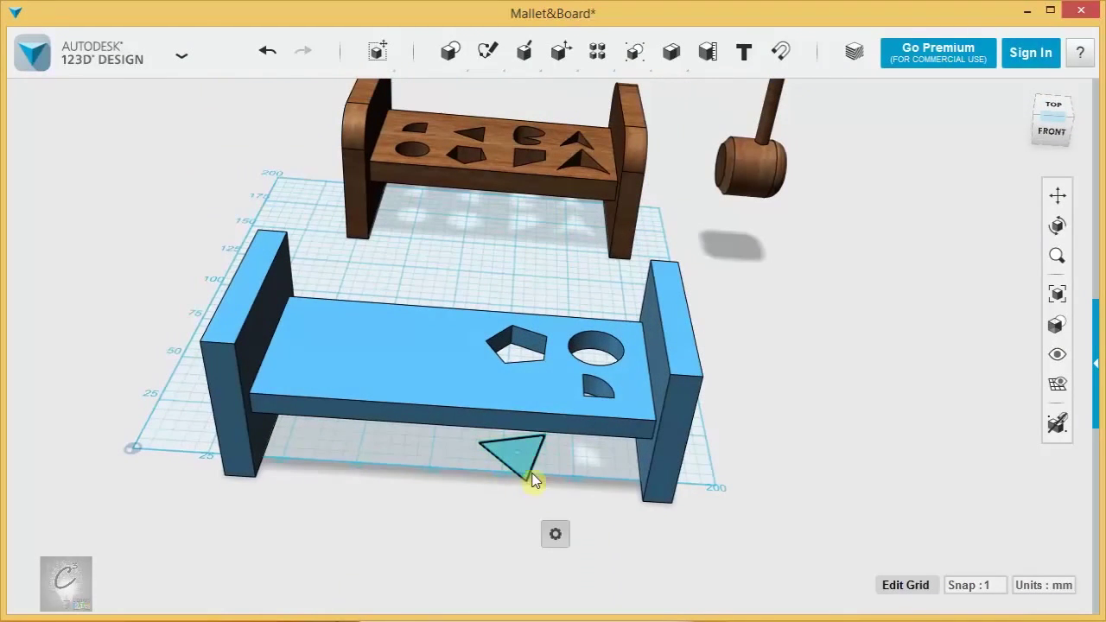
Extrude the triangle sketch upward through the shelf to cut a triangular hole
mouse_move(555, 534)
left_click(647, 536)
left_click(510, 458)
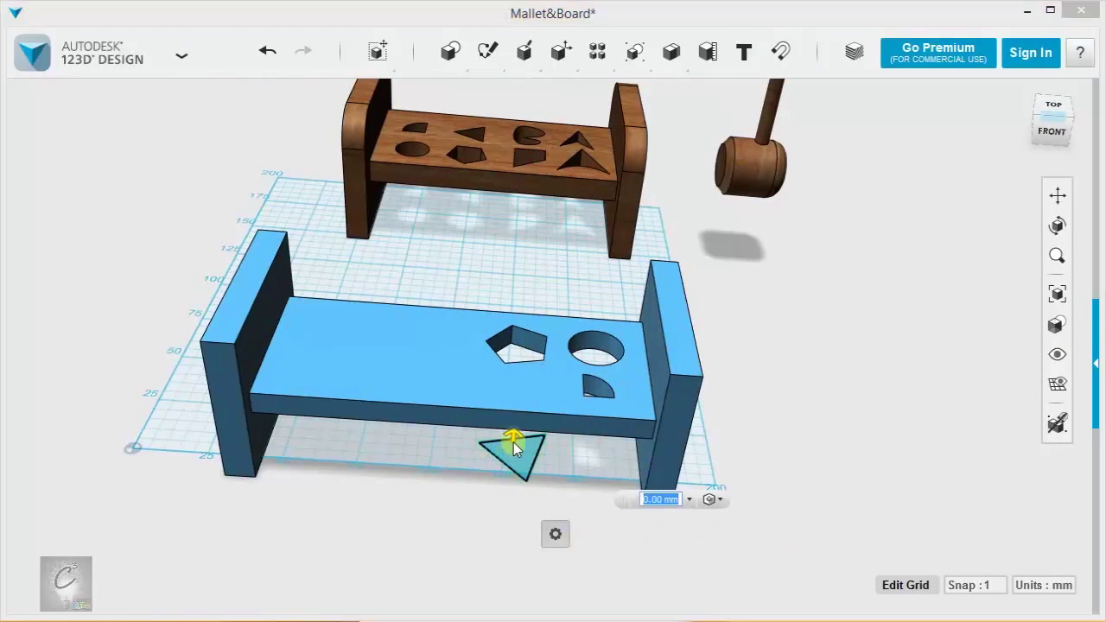
left_click_drag(515, 448, 545, 228)
left_click(766, 402)
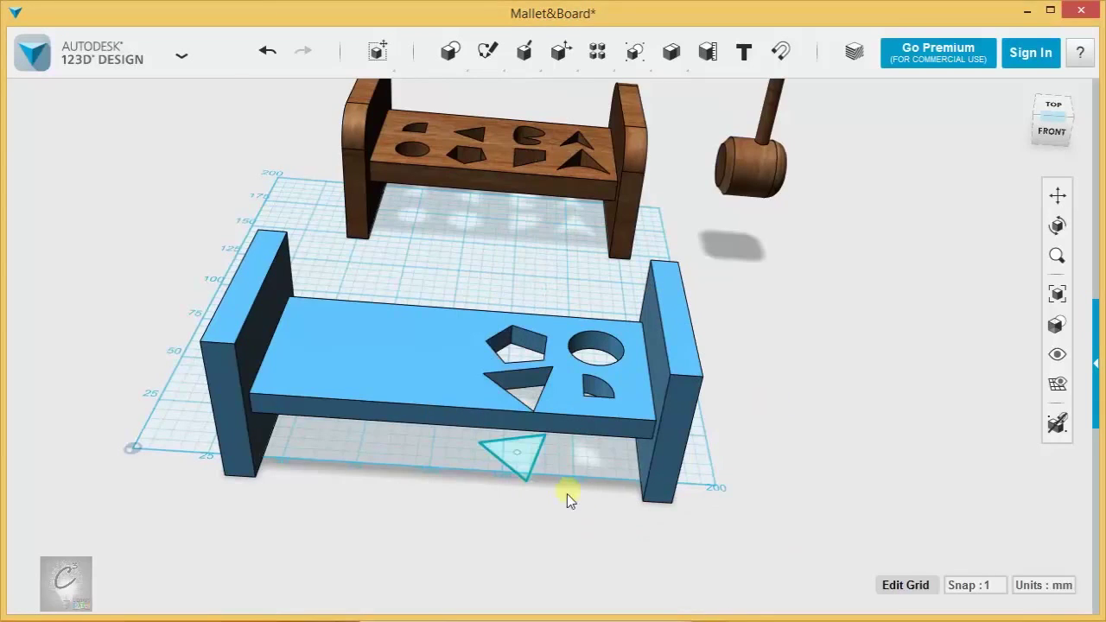
Move the bench further back on the grid and delete the leftover triangle sketch
left_click_drag(562, 424, 570, 393)
mouse_move(442, 401)
left_mouse_down()
mouse_move(621, 525)
mouse_move(621, 473)
left_mouse_up()
right_click_drag(606, 458, 605, 509)
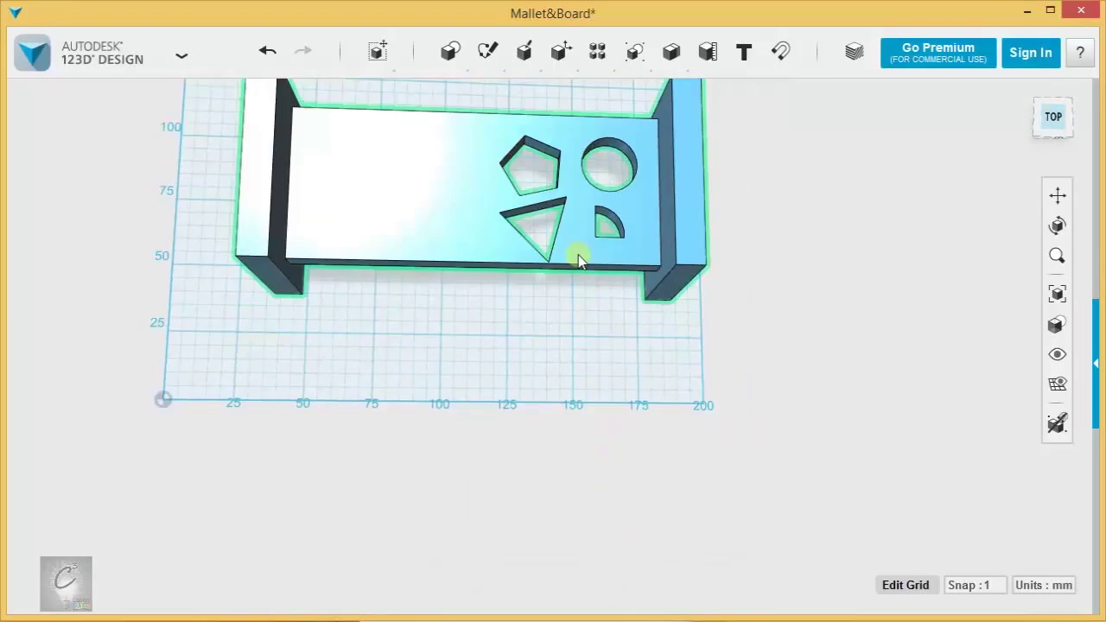
scroll(575, 254, "up", 4)
scroll(563, 531, "down", 5)
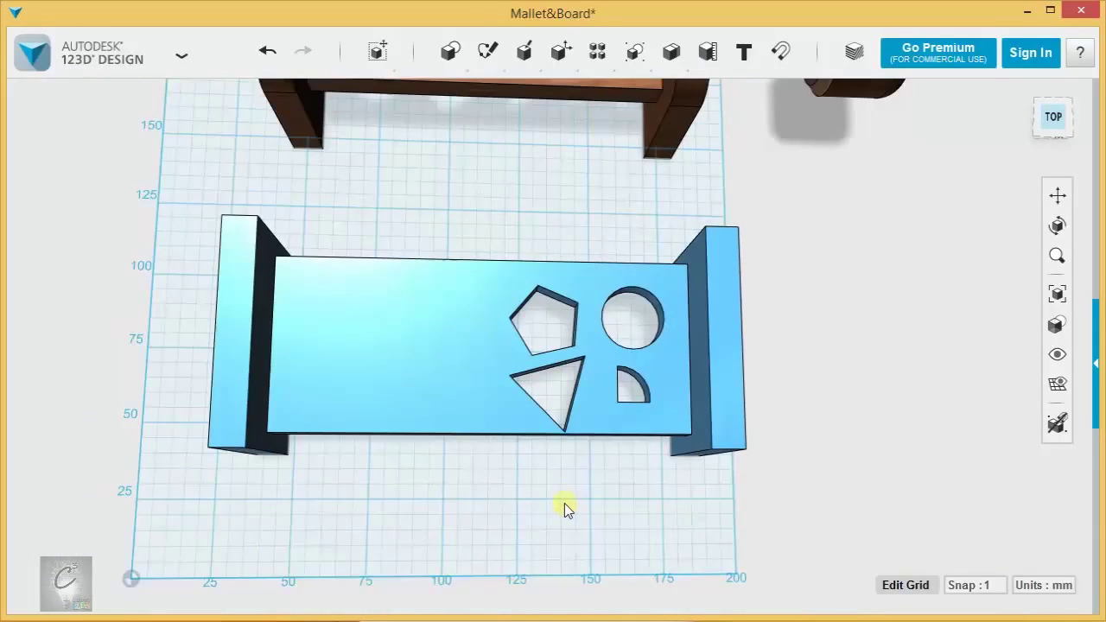
Rotate the bench half a turn about its vertical axis so the uncut part of the shelf matches the wooden example's orientation
right_click_drag(565, 509, 576, 447)
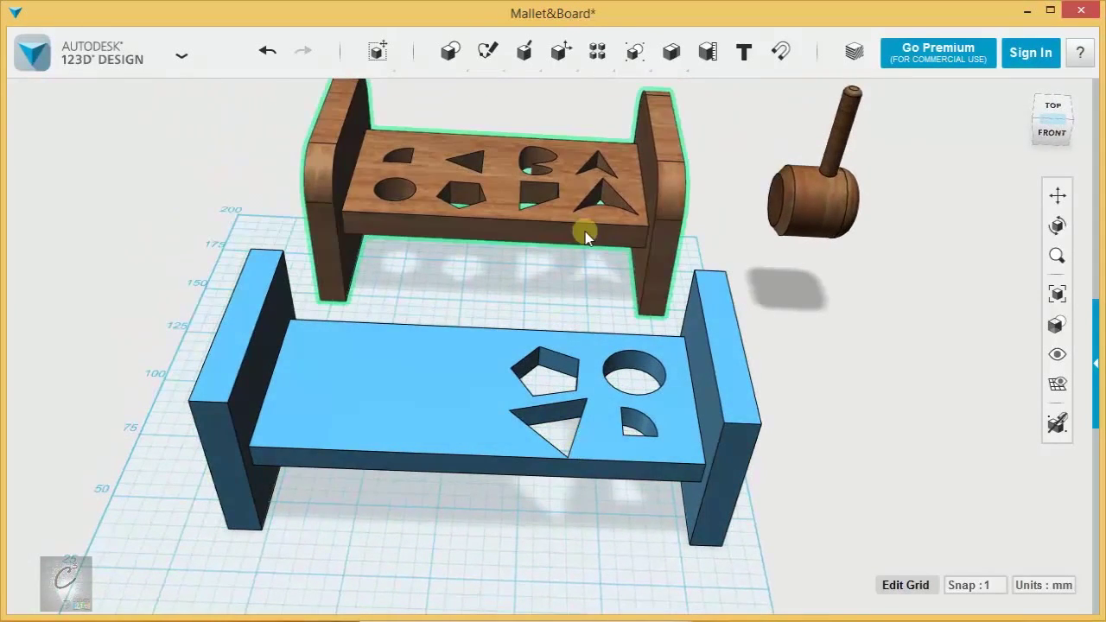
left_click(459, 429)
left_click(425, 504)
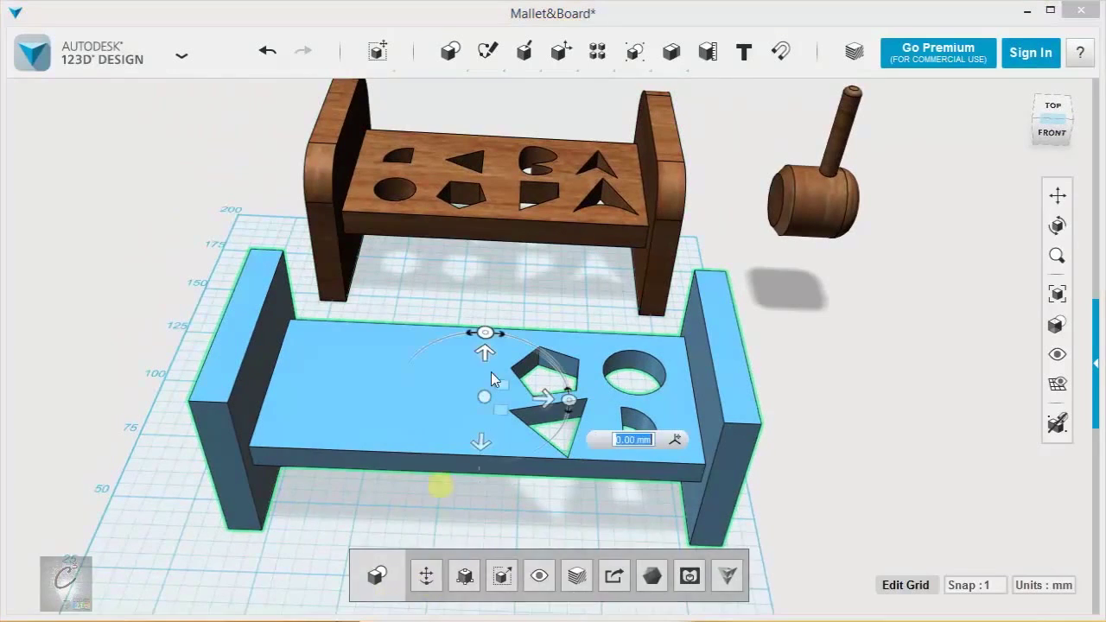
left_click_drag(570, 402, 268, 399)
right_click_drag(155, 348, 81, 311)
left_click(81, 311)
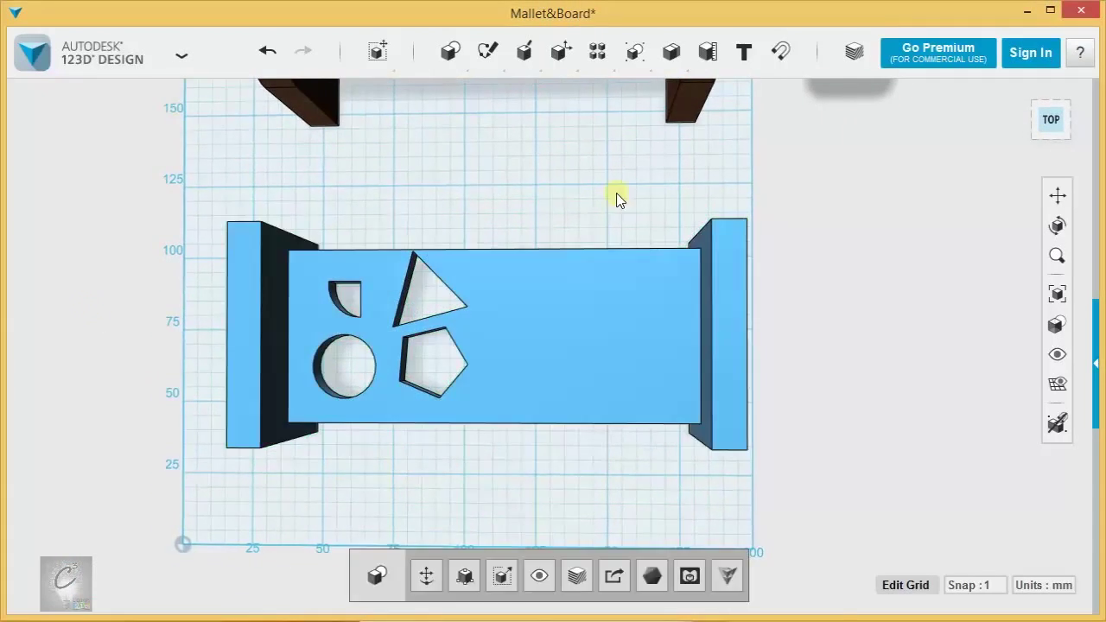
Sketch a closed polyline about 25 mm wide and 25 mm deep with one corner cut off, on the grid in front of the bench
middle_click_drag(617, 206, 608, 471)
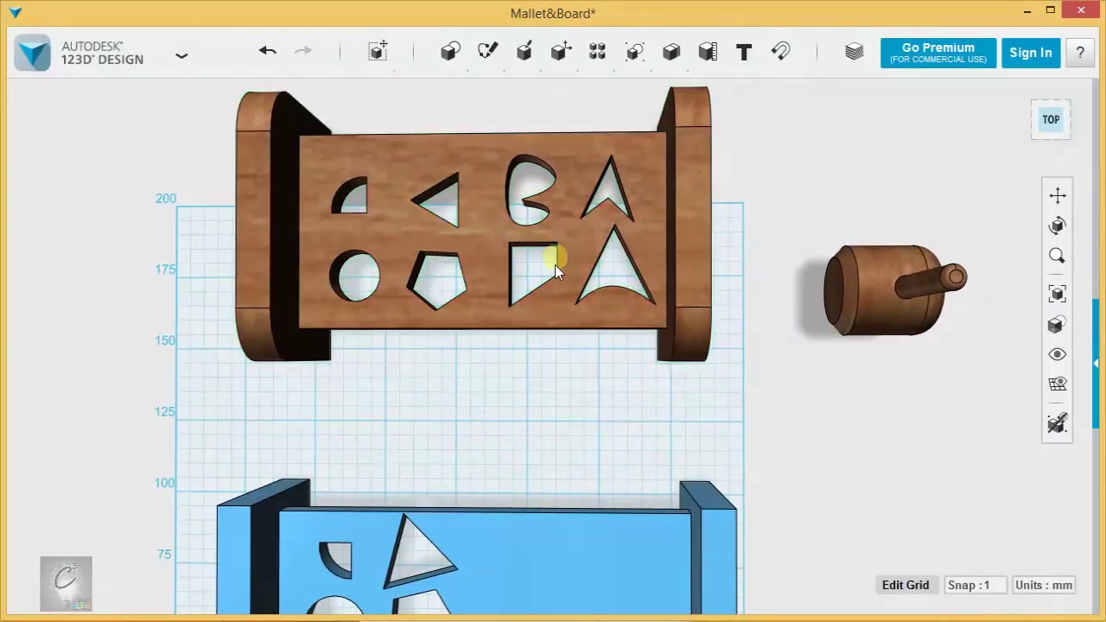
middle_click_drag(556, 417, 586, 242)
right_click_drag(583, 506, 572, 397)
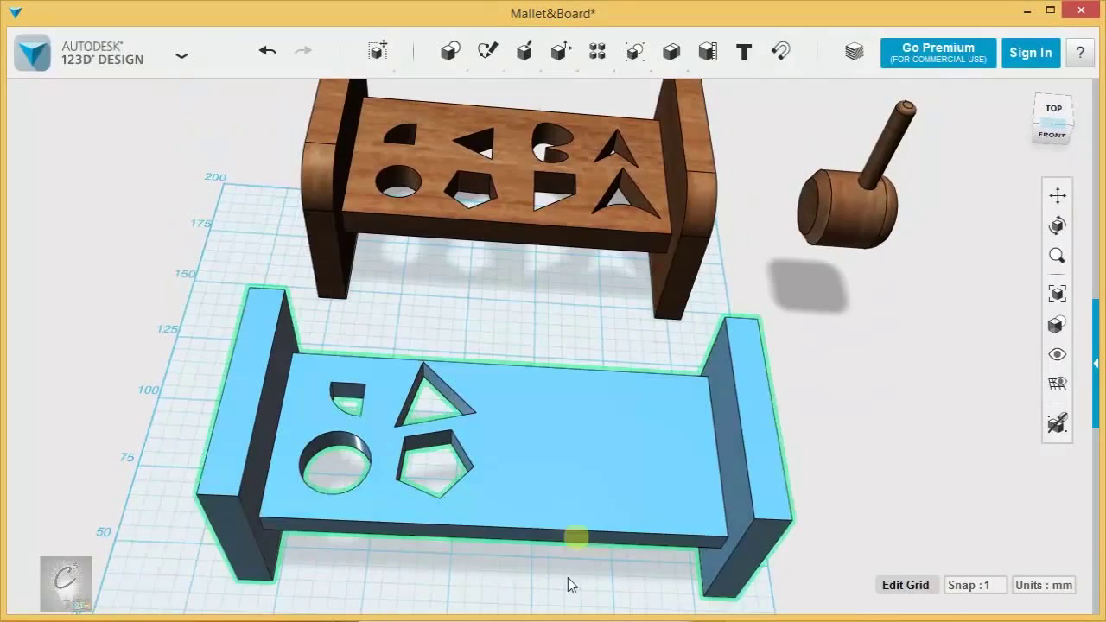
middle_click_drag(568, 585, 594, 333)
mouse_move(499, 50)
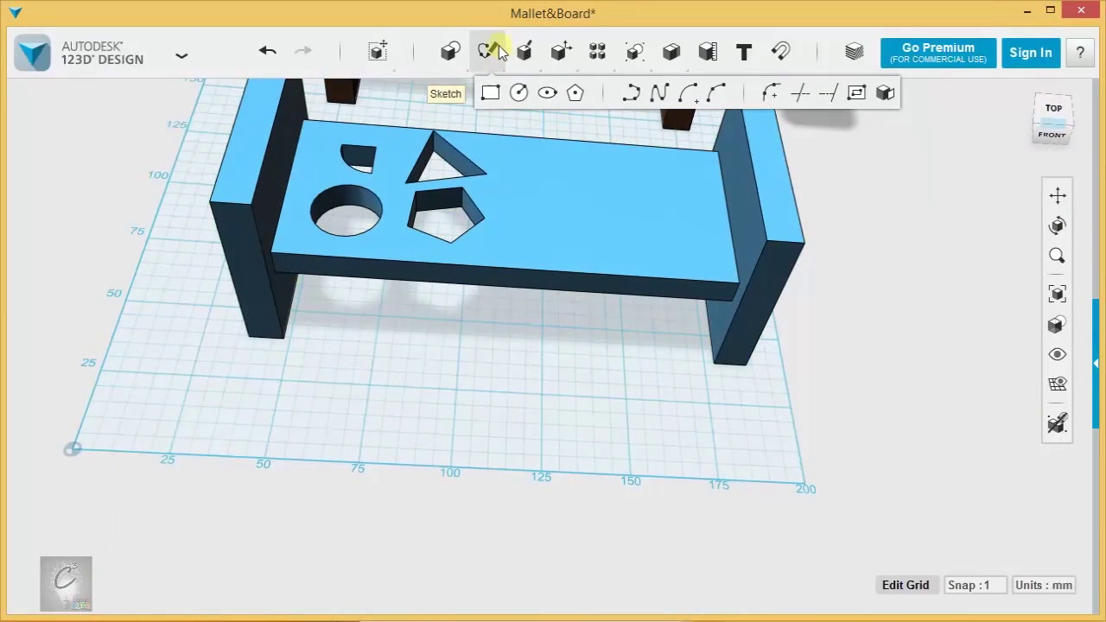
left_click(629, 95)
left_click(457, 390)
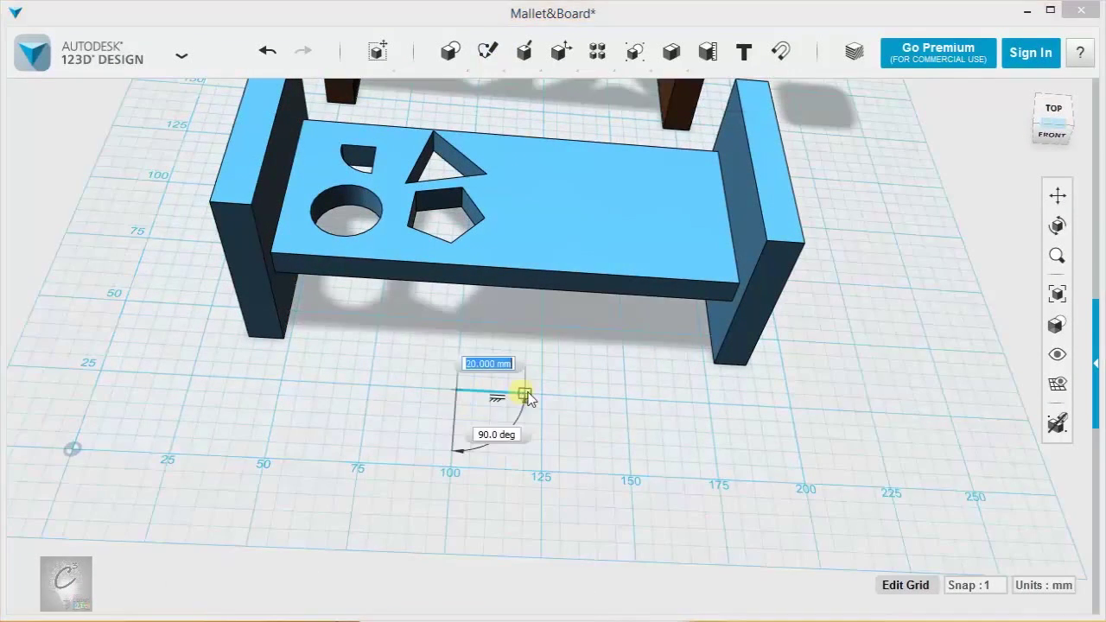
left_click(542, 395)
left_click(542, 441)
left_click(487, 469)
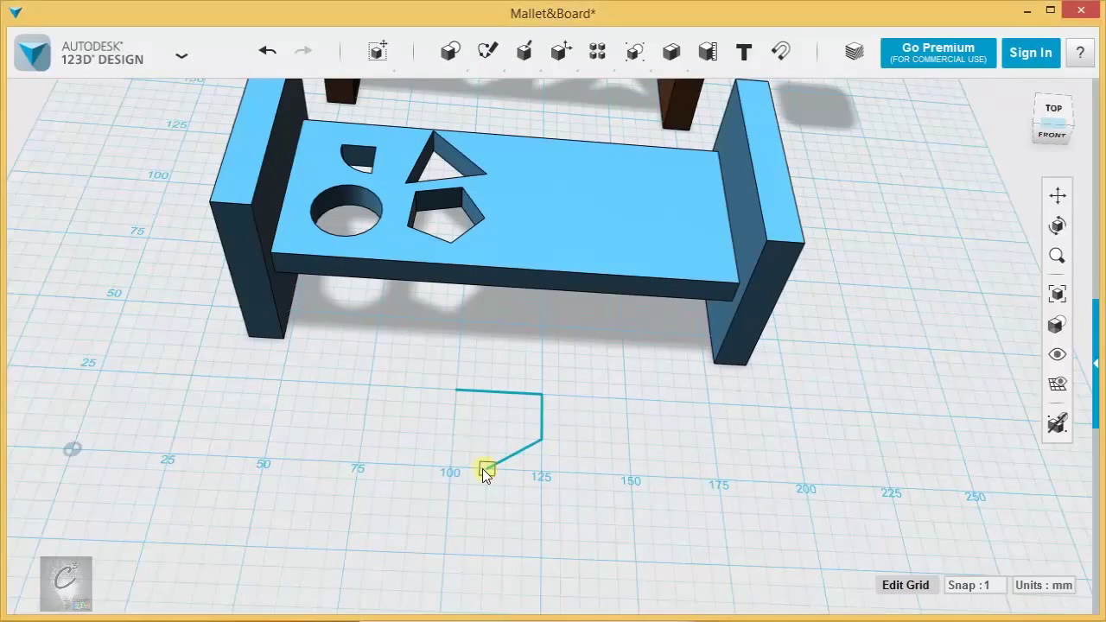
left_click(450, 469)
left_click(458, 390)
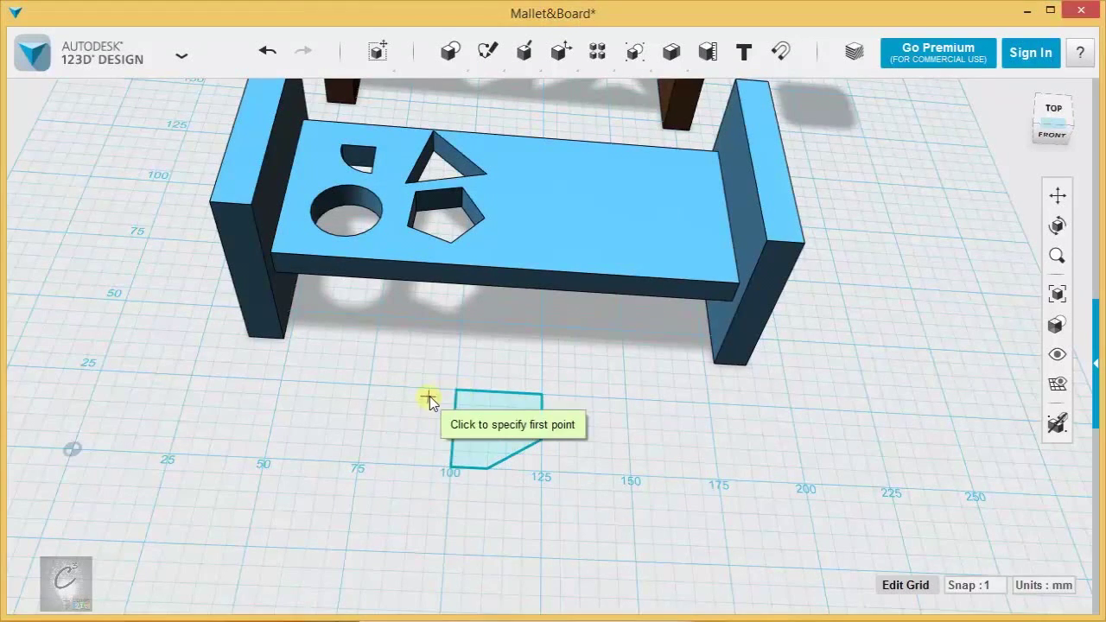
key("Escape")
Extrude the cut-corner square sketch upward 63 mm
mouse_move(489, 52)
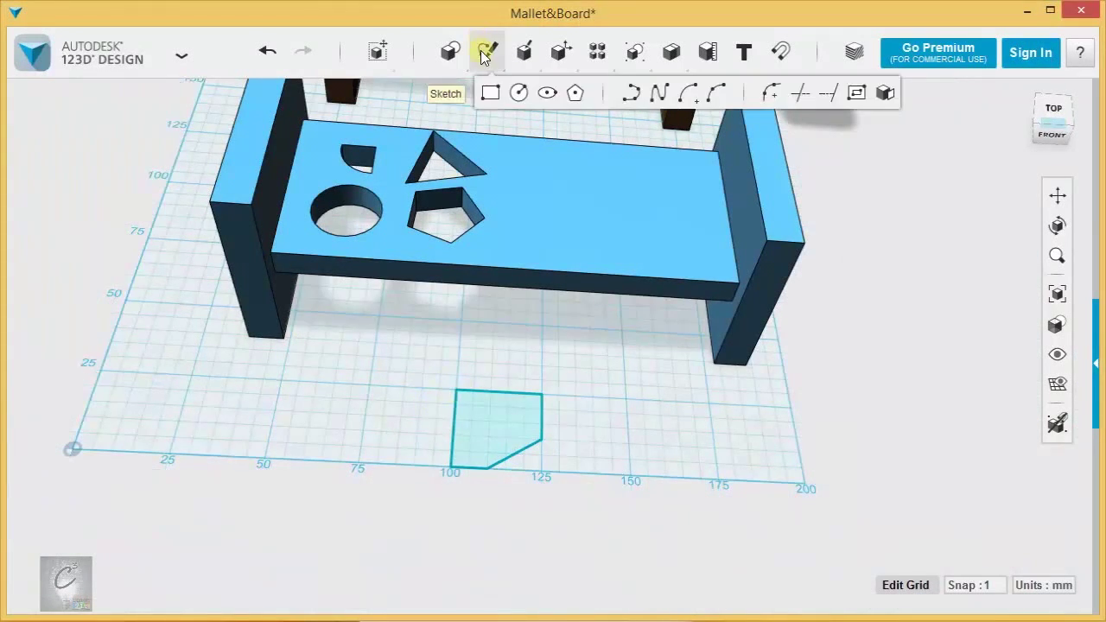
mouse_move(524, 52)
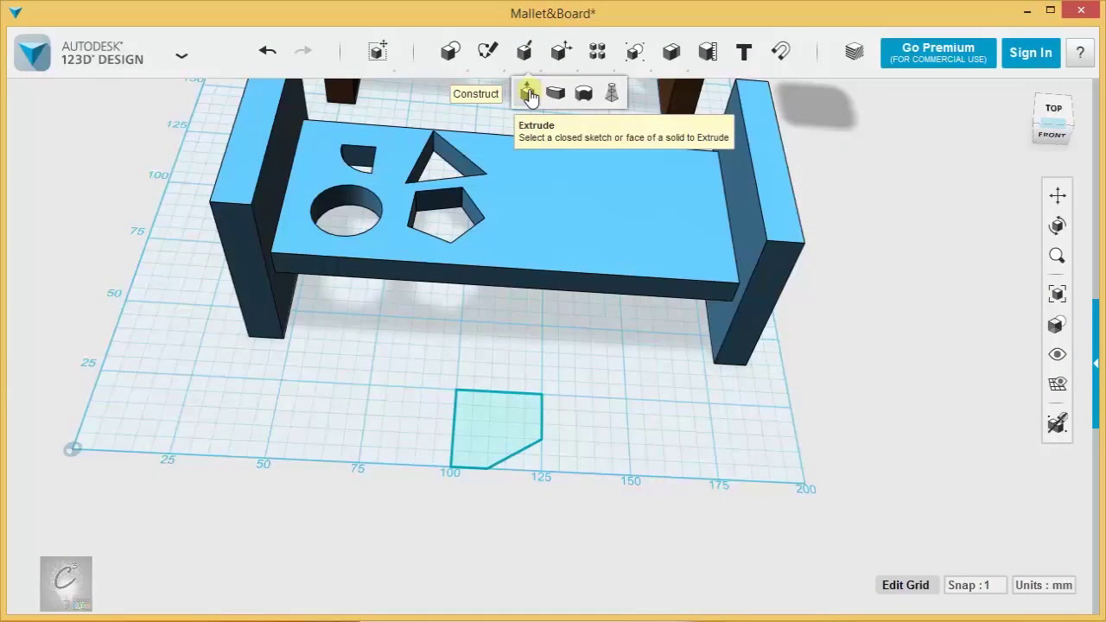
left_click(529, 95)
left_click(500, 442)
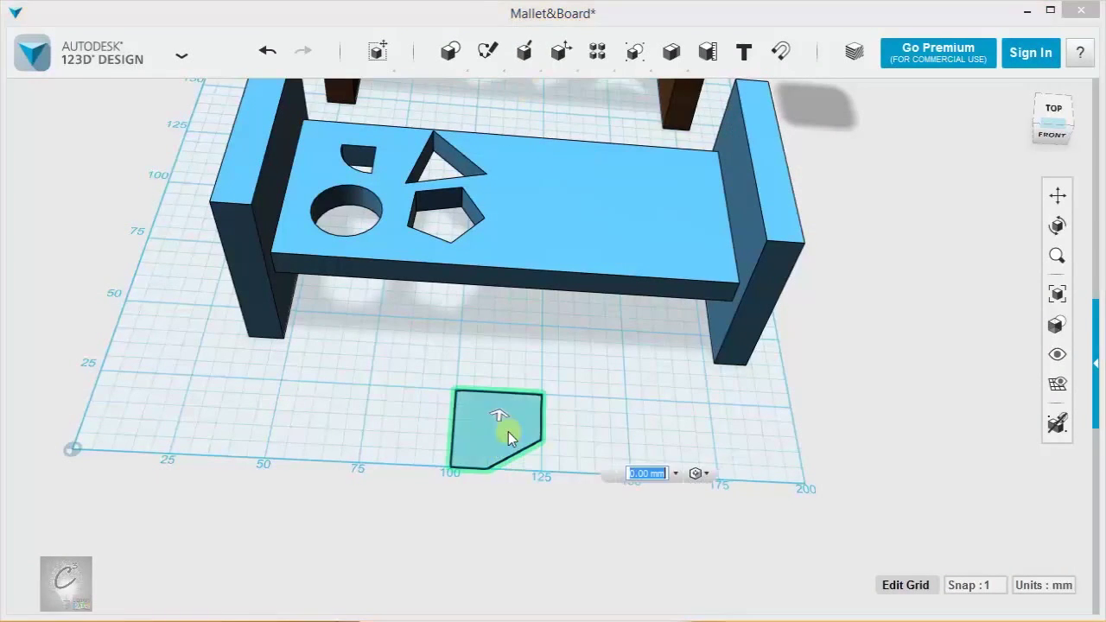
left_click_drag(501, 420, 513, 269)
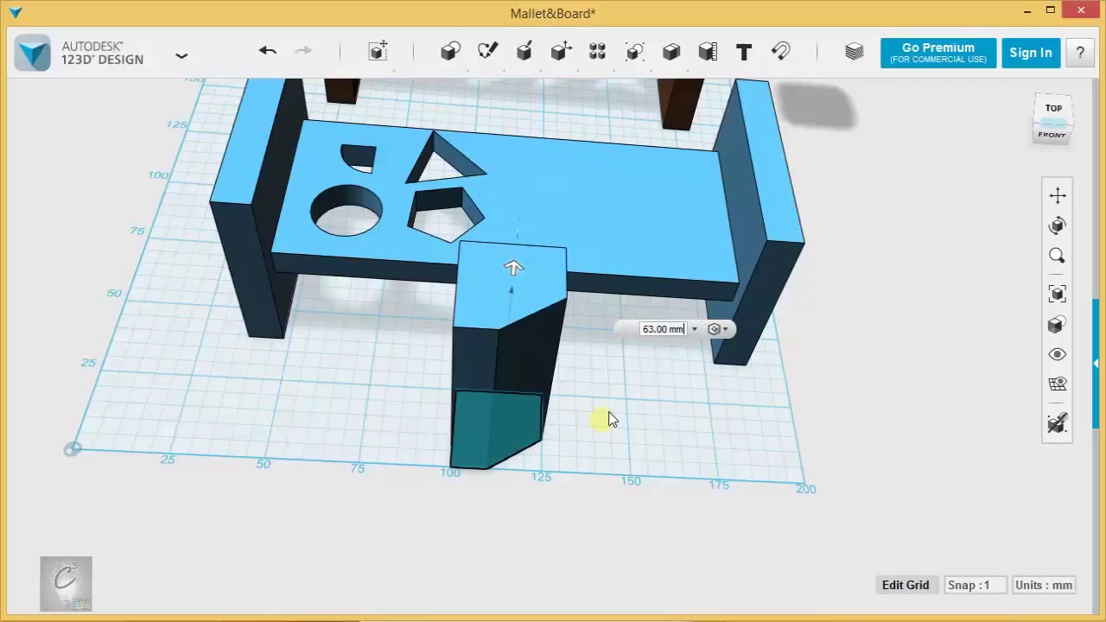
left_click(610, 419)
Move the cut-corner prism back so it passes through the shelf beside the pentagonal hole
left_click_drag(528, 361, 540, 325)
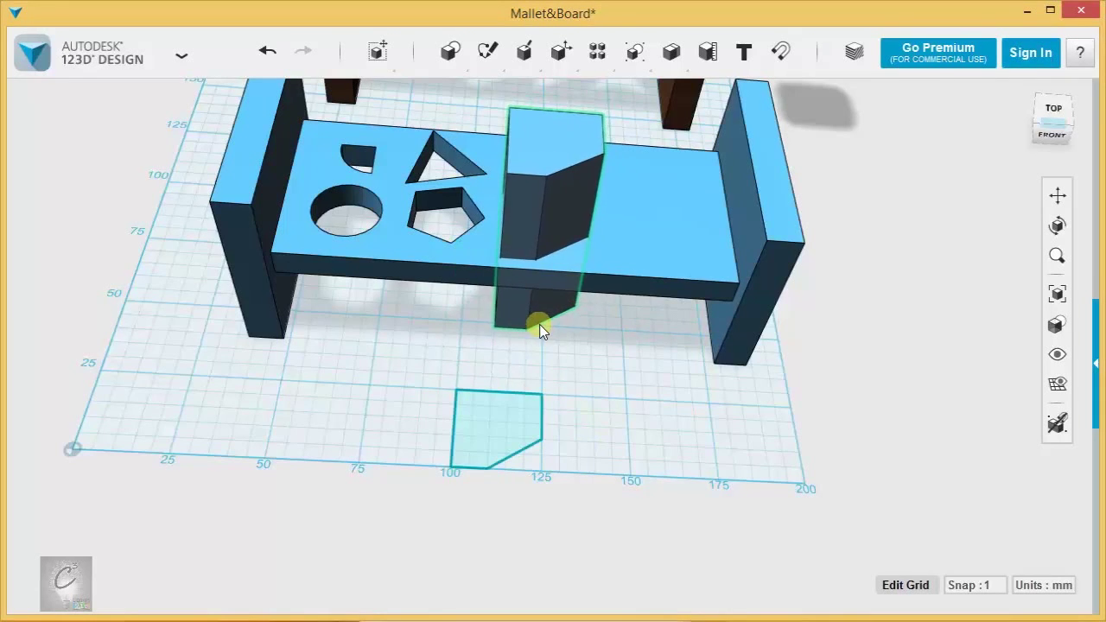
right_click_drag(591, 335, 612, 383)
middle_click_drag(612, 383, 629, 544)
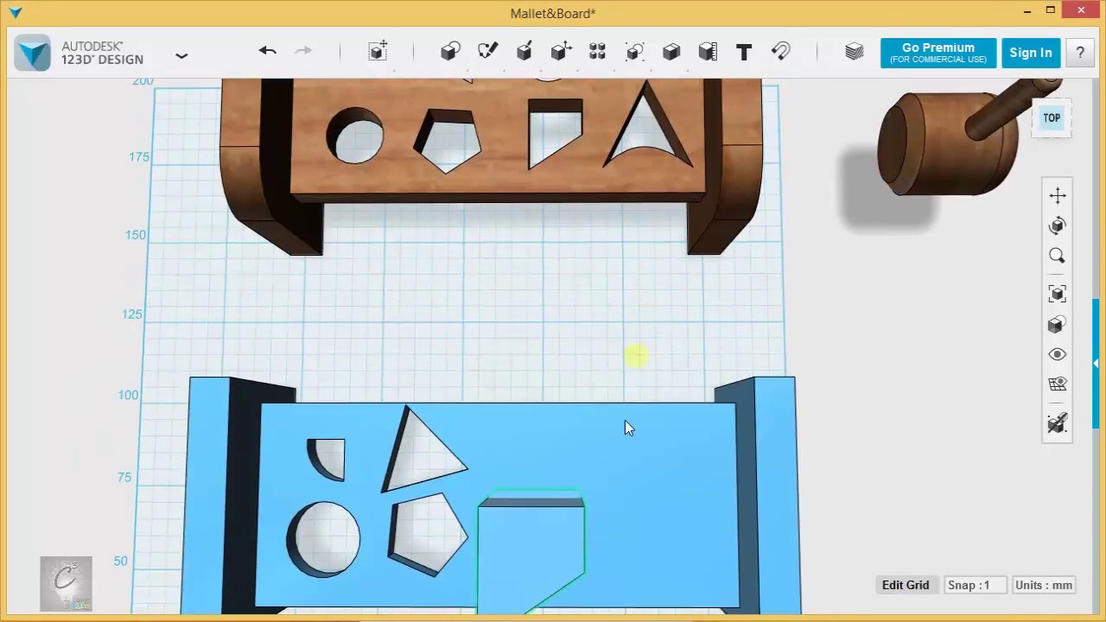
right_click_drag(624, 420, 624, 224)
Subtract the cut-corner prism from the bench to cut its hole in the shelf, and delete the leftover sketch
mouse_move(672, 54)
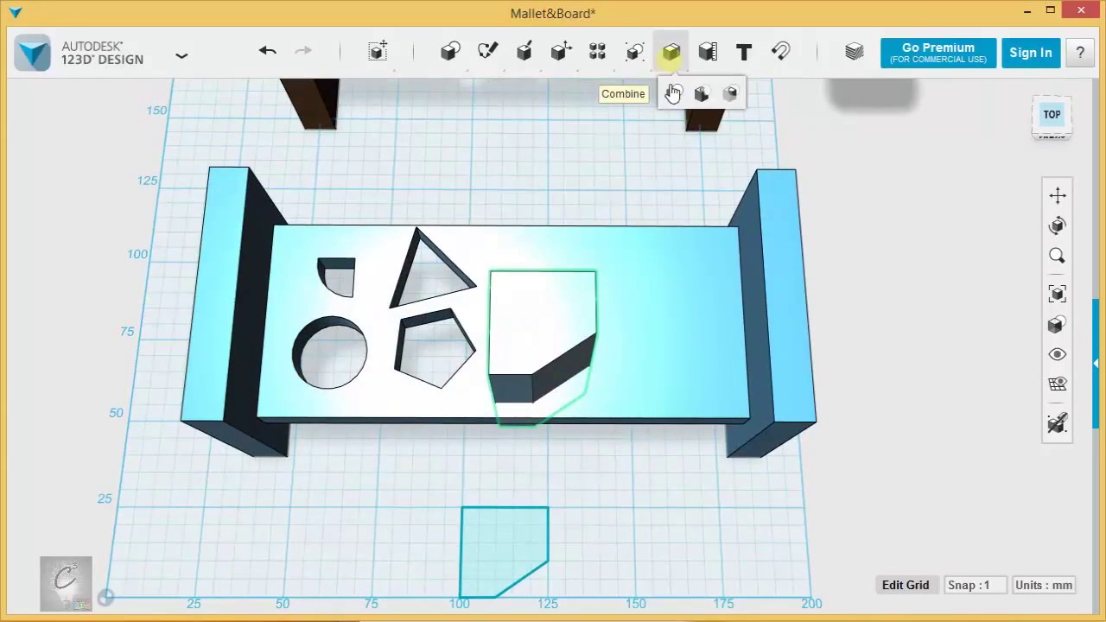
left_click(673, 92)
left_click(474, 335)
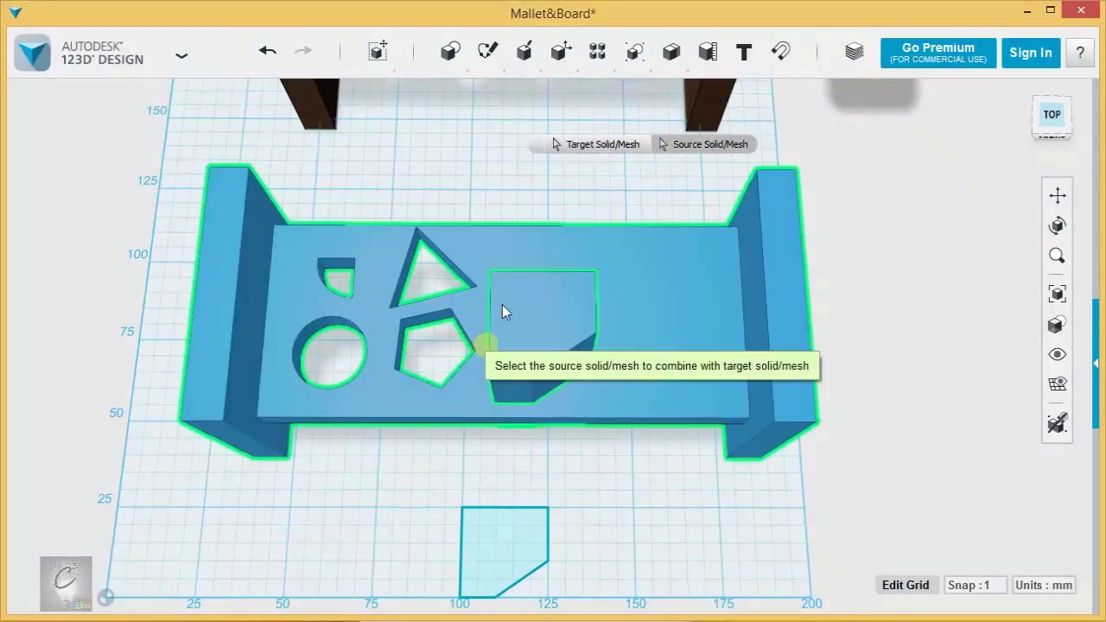
left_click(504, 311)
left_click(601, 190)
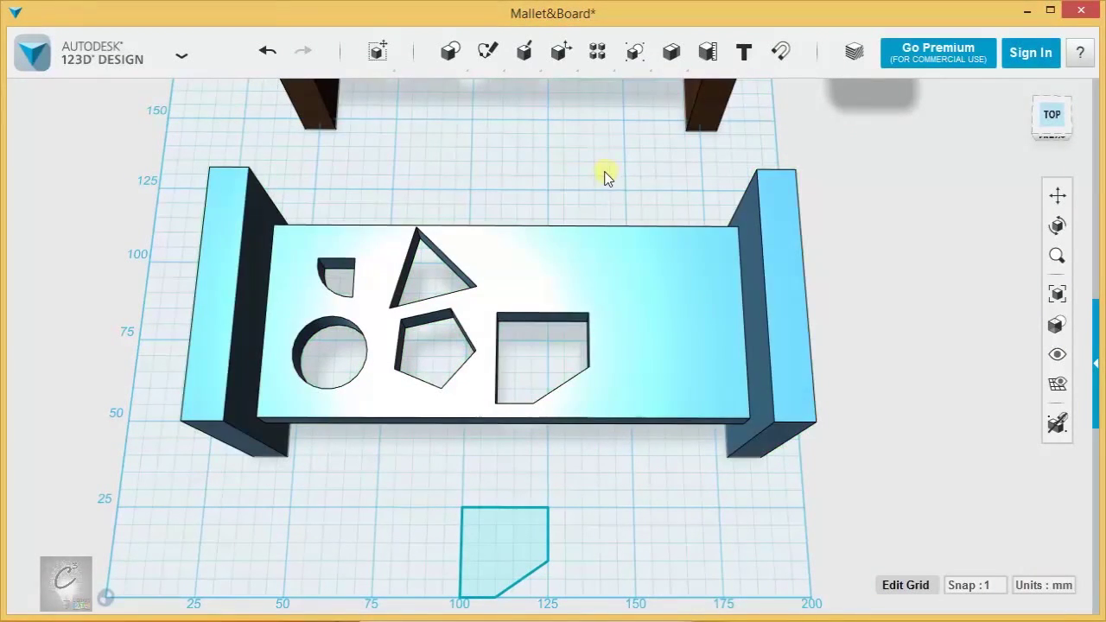
left_click(494, 526)
key("Delete")
Sketch a closed, curved kidney-shaped spline about 42 mm wide on the grid in front of the bench
mouse_move(481, 59)
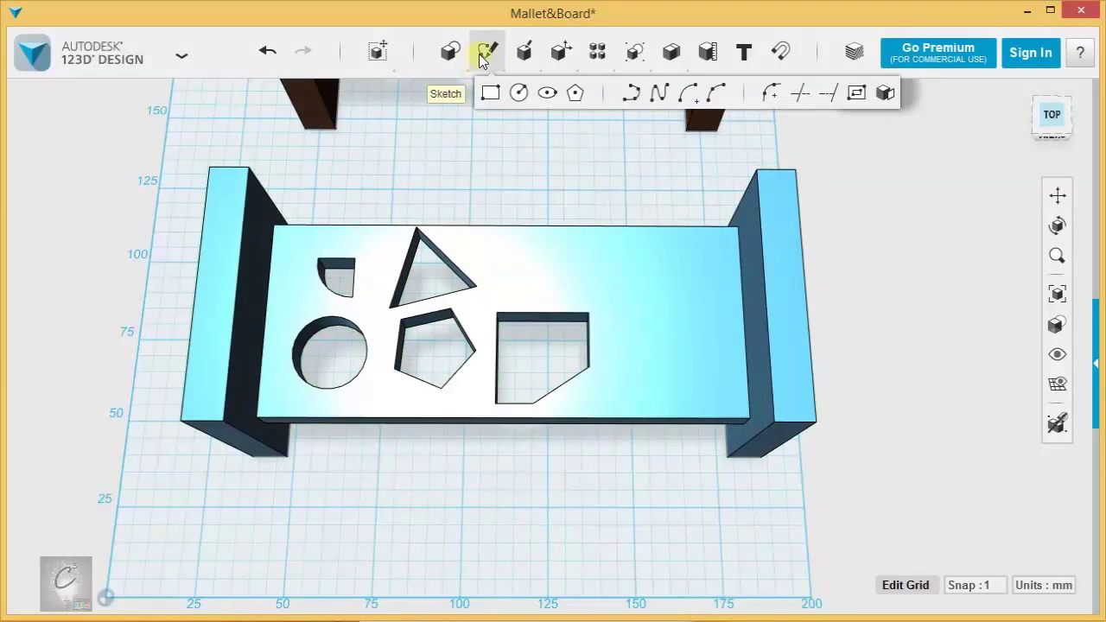
left_click(669, 102)
middle_click_drag(491, 510, 480, 442)
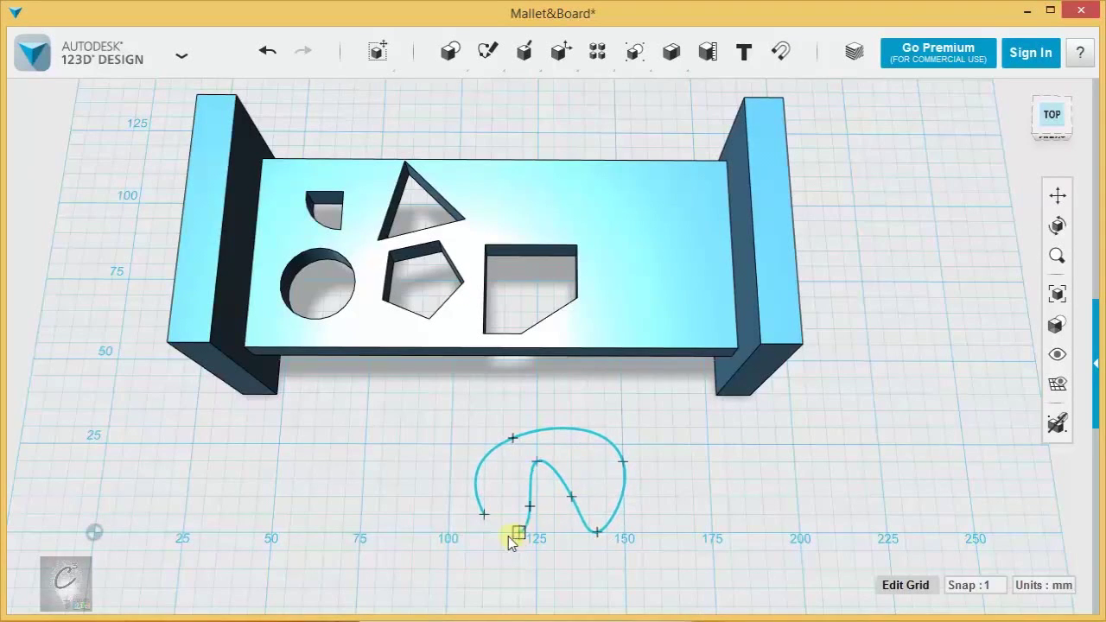
left_click_drag(509, 536, 485, 516)
key("Escape")
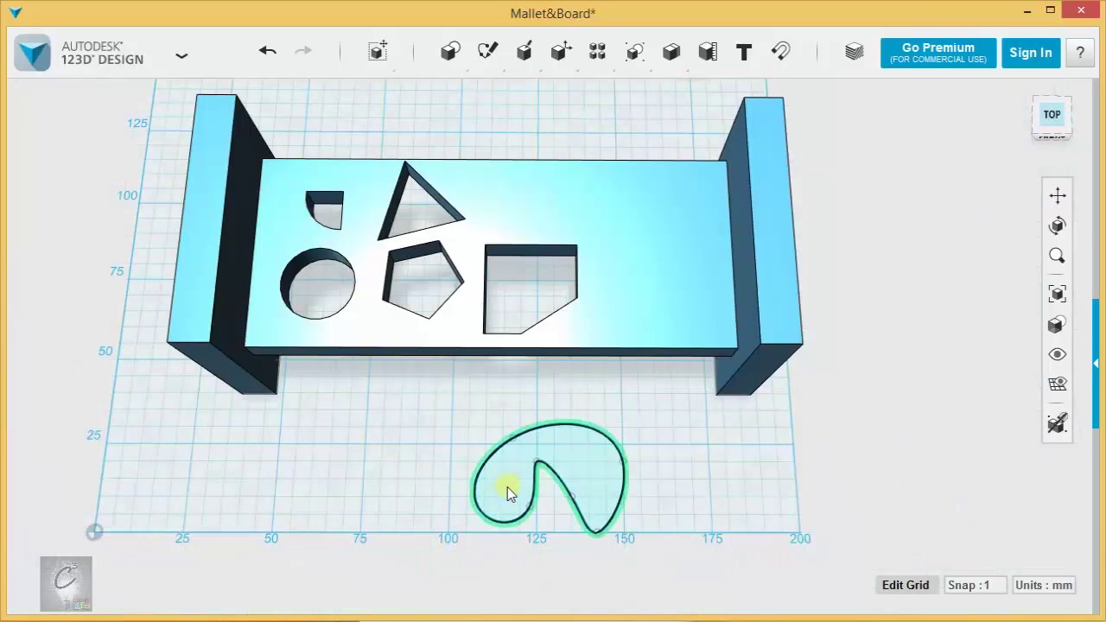
Scale the kidney-shaped sketch down uniformly to about 30 mm wide
left_click(507, 488)
mouse_move(538, 547)
left_click(597, 546)
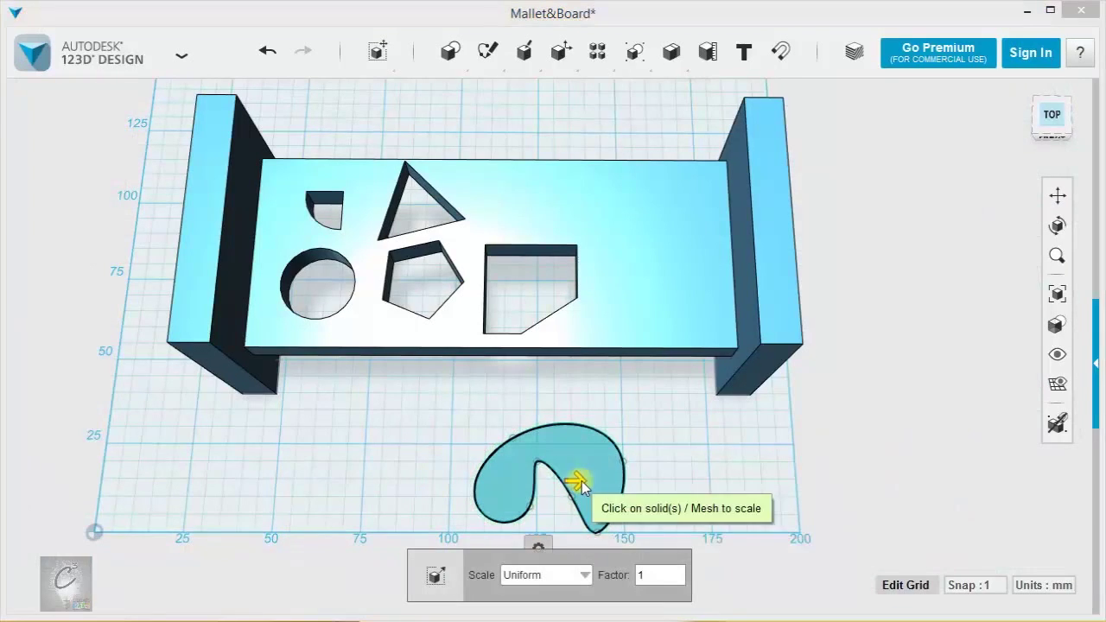
left_click(580, 487)
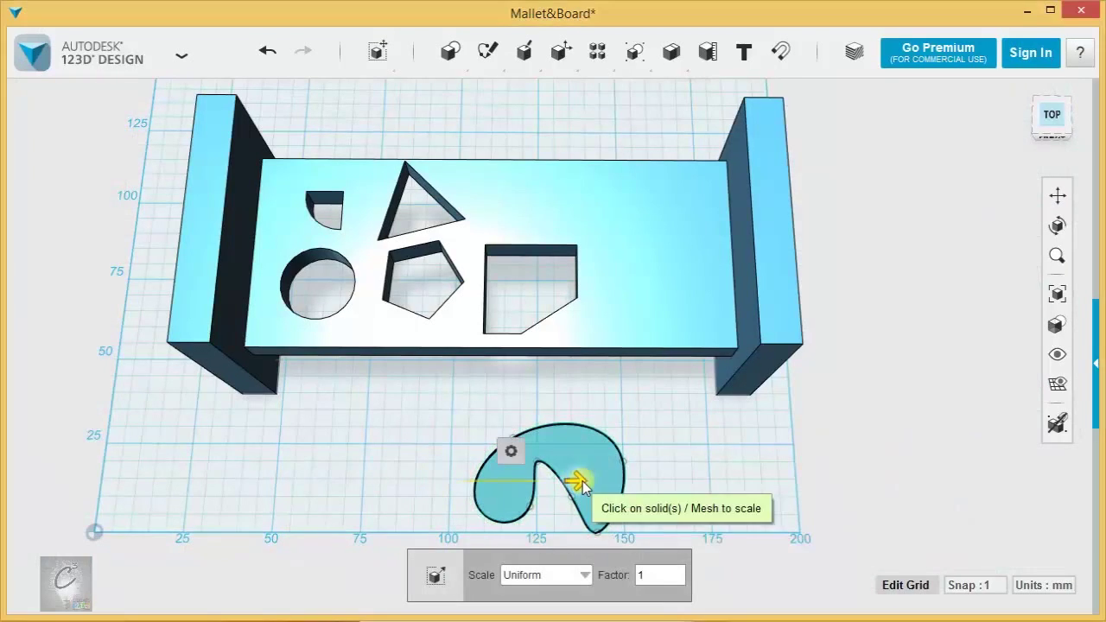
left_click(462, 494)
left_click(595, 571)
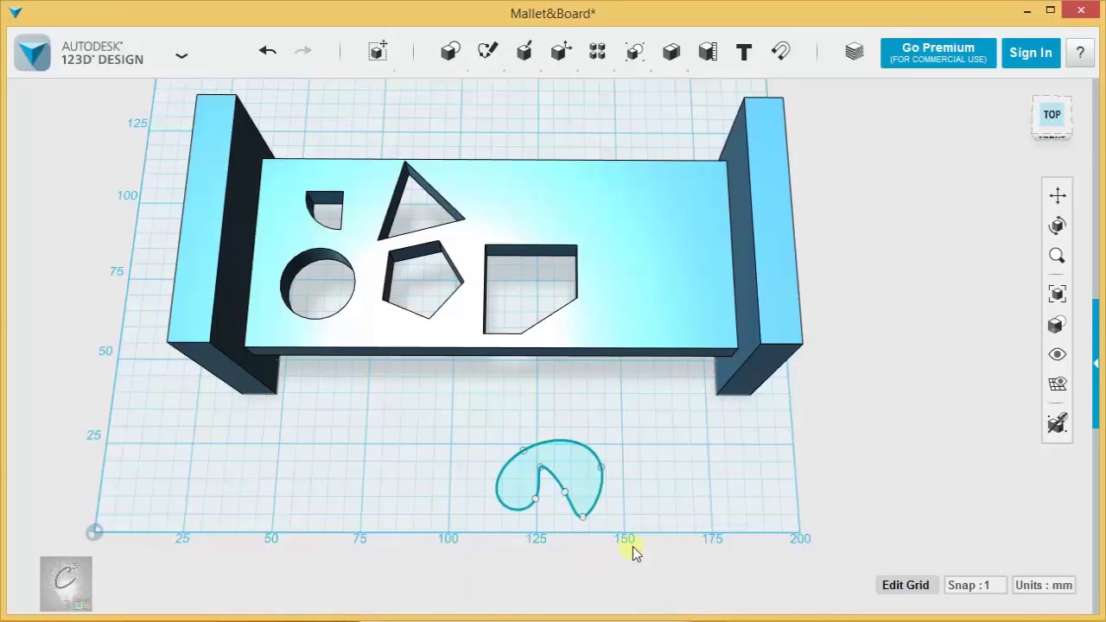
Extrude the kidney-shaped sketch upward into a tall solid in front of the bench
left_click(584, 478)
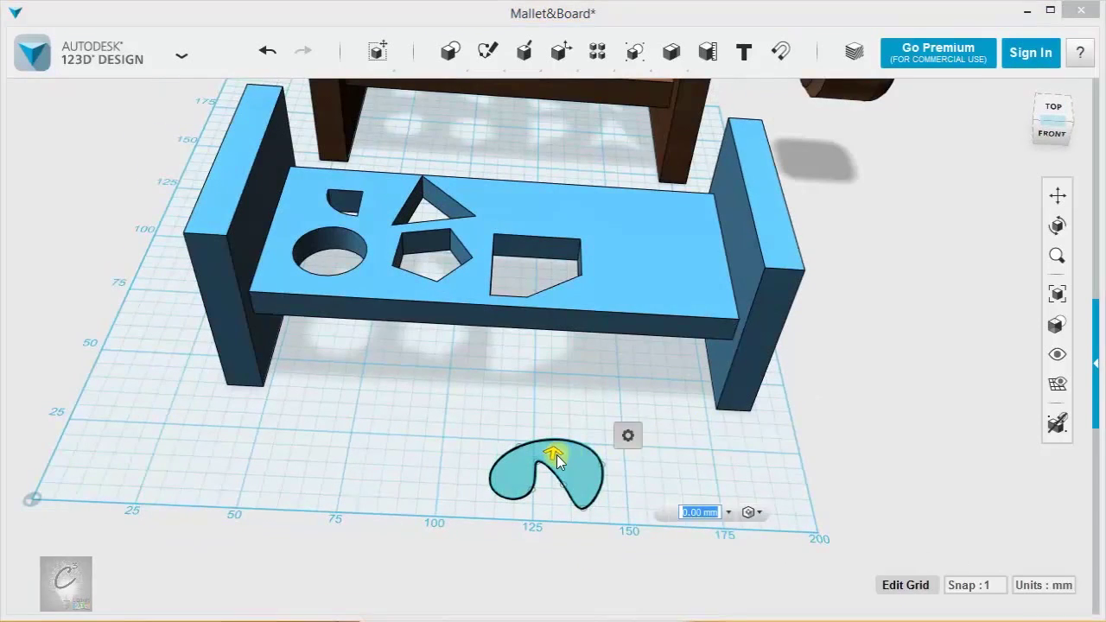
left_click_drag(558, 454, 589, 251)
left_click(677, 450)
right_click_drag(675, 445, 664, 451)
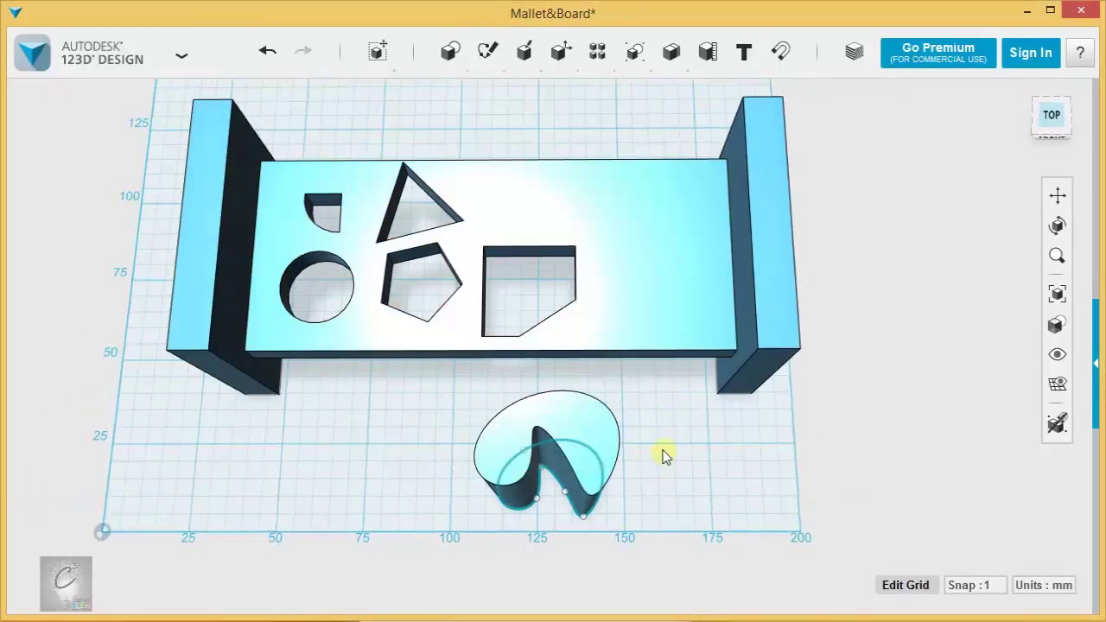
Move the kidney-shaped solid onto the shelf, directly behind the cut-corner square hole and clear of it
left_click(589, 453)
mouse_move(595, 257)
left_mouse_down()
mouse_move(573, 243)
mouse_move(566, 253)
left_mouse_up()
left_click(642, 116)
right_click_drag(642, 116, 645, 159)
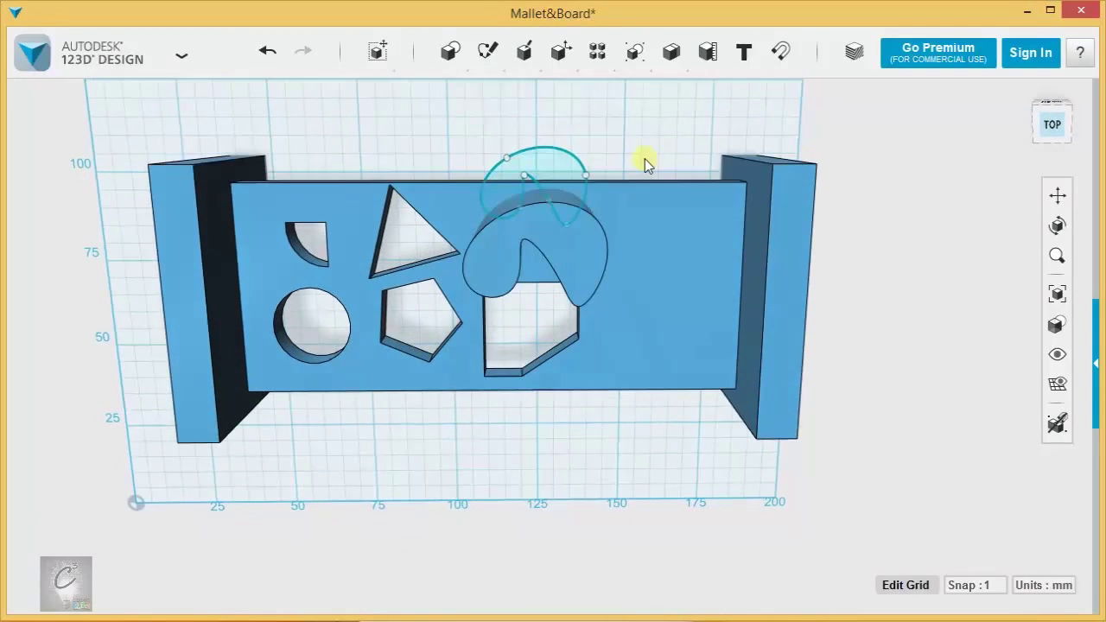
left_click(579, 249)
left_click_drag(579, 248, 559, 223)
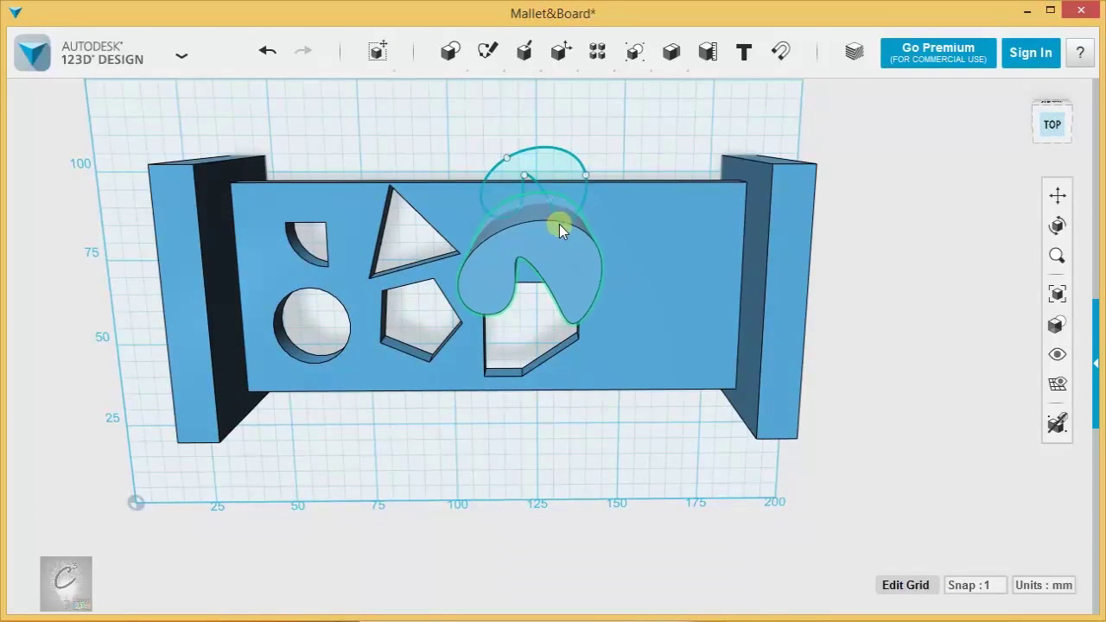
left_click(1055, 127)
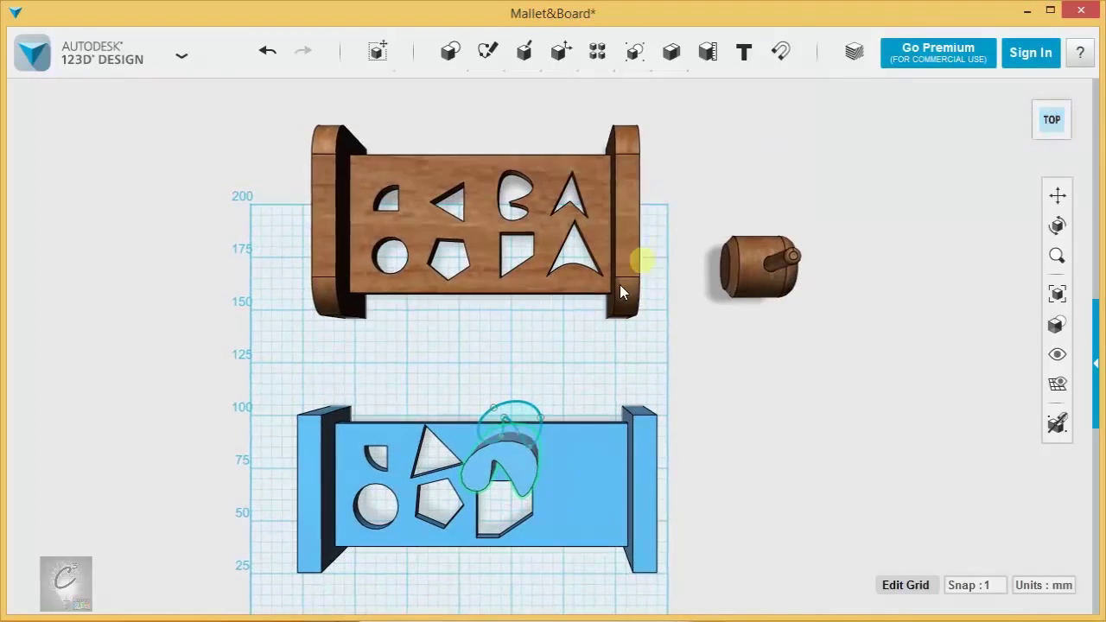
middle_click_drag(613, 356, 684, 271)
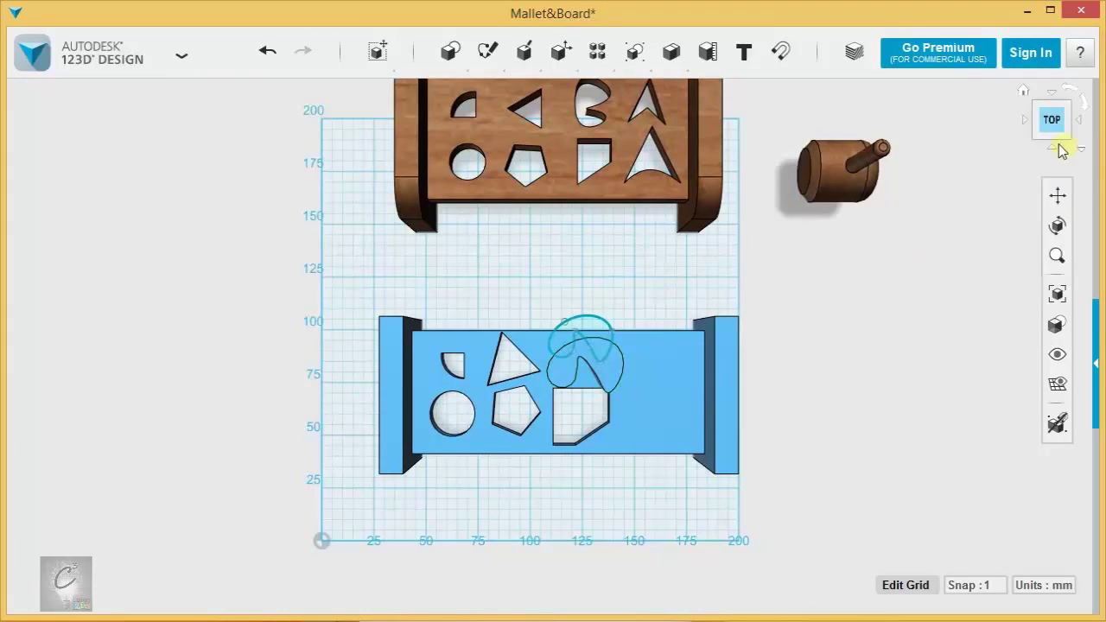
left_click(1001, 179)
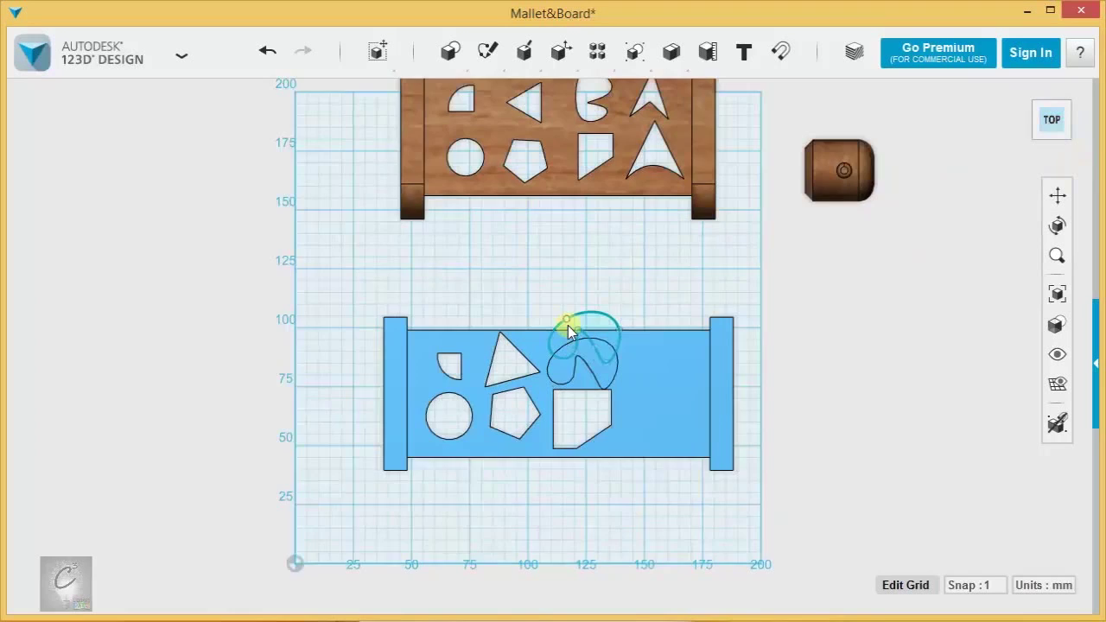
scroll(605, 329, "up", 5)
left_click_drag(599, 416, 610, 407)
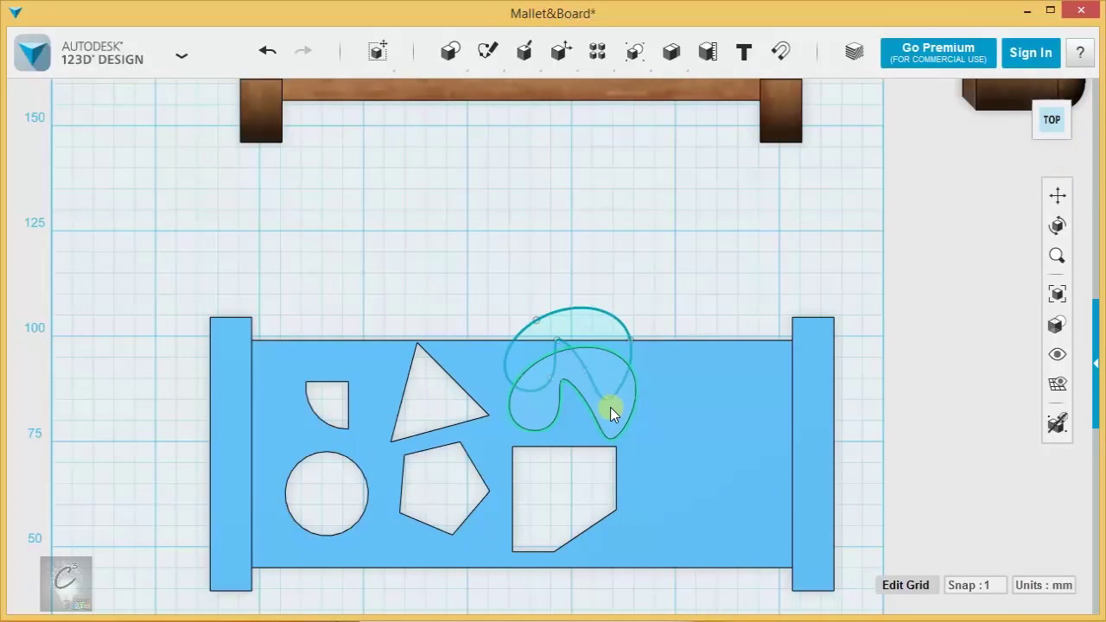
Delete the leftover kidney-shaped sketch behind the bench shelf
left_click(696, 274)
left_click(582, 319)
key("Delete")
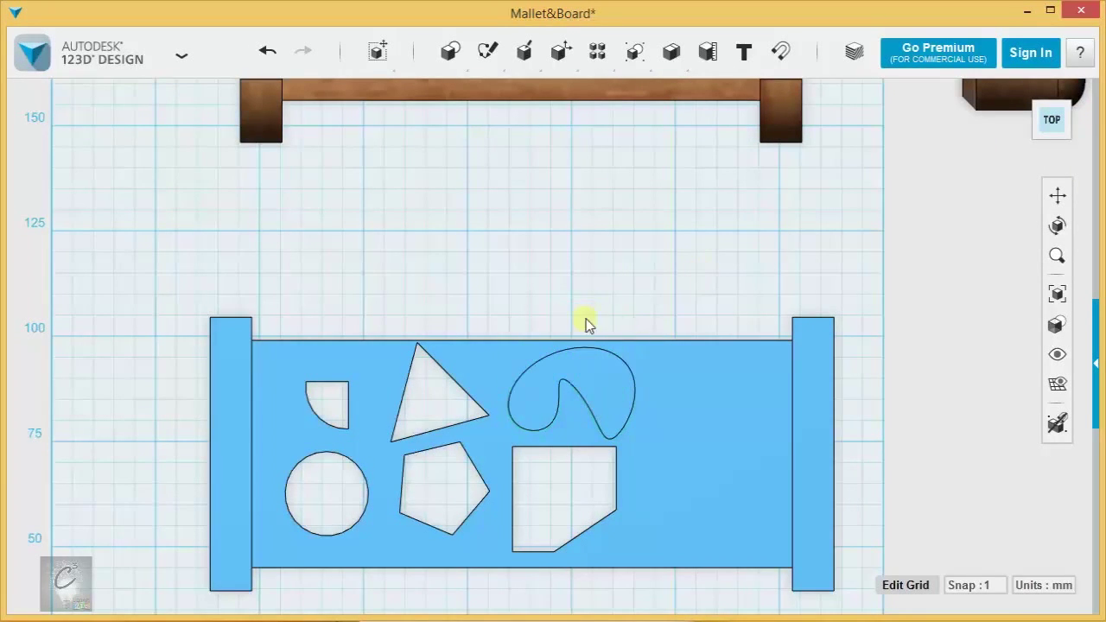
Subtract the kidney-shaped solid from the bench to cut its hole through the shelf
right_click_drag(654, 279, 663, 191)
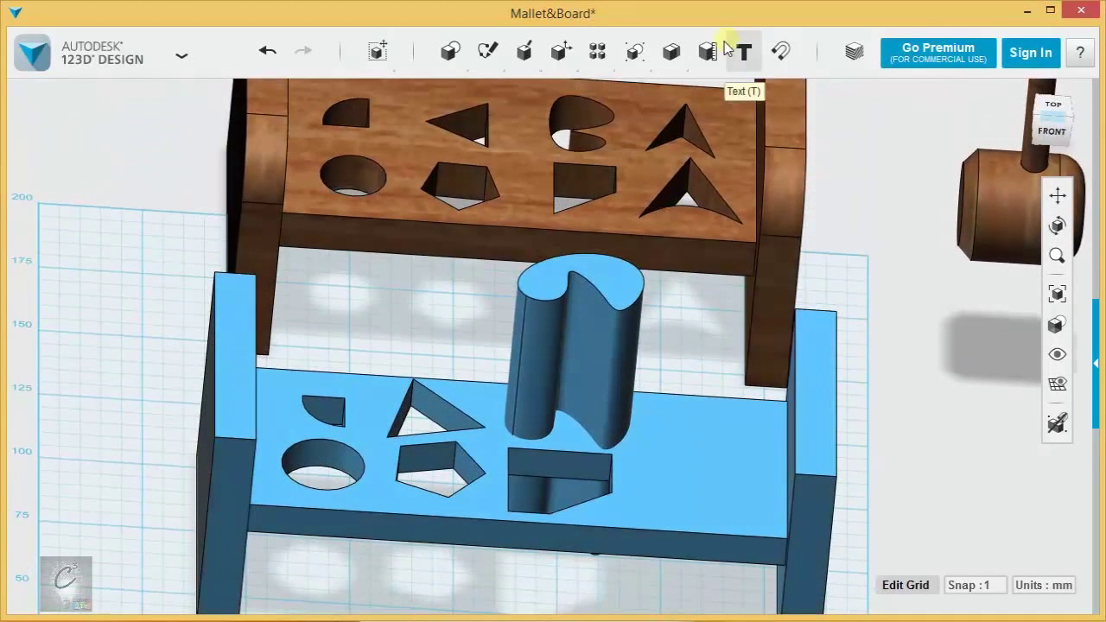
mouse_move(671, 55)
left_click(716, 105)
left_click(694, 481)
left_click(616, 331)
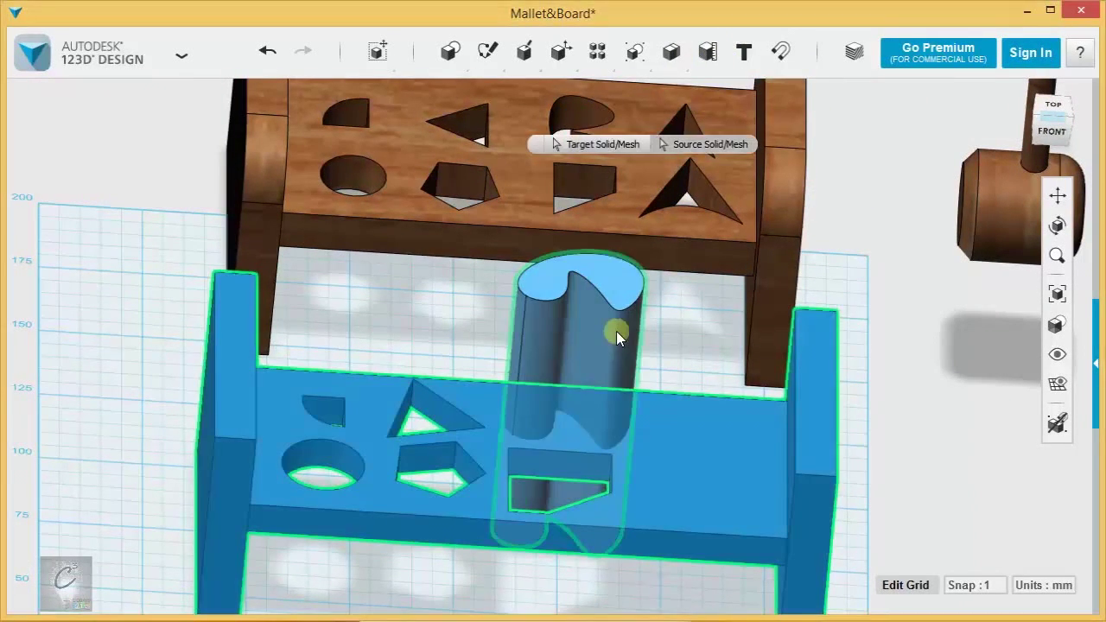
key("Return")
middle_click_drag(635, 343, 633, 307)
scroll(605, 331, "down", 3)
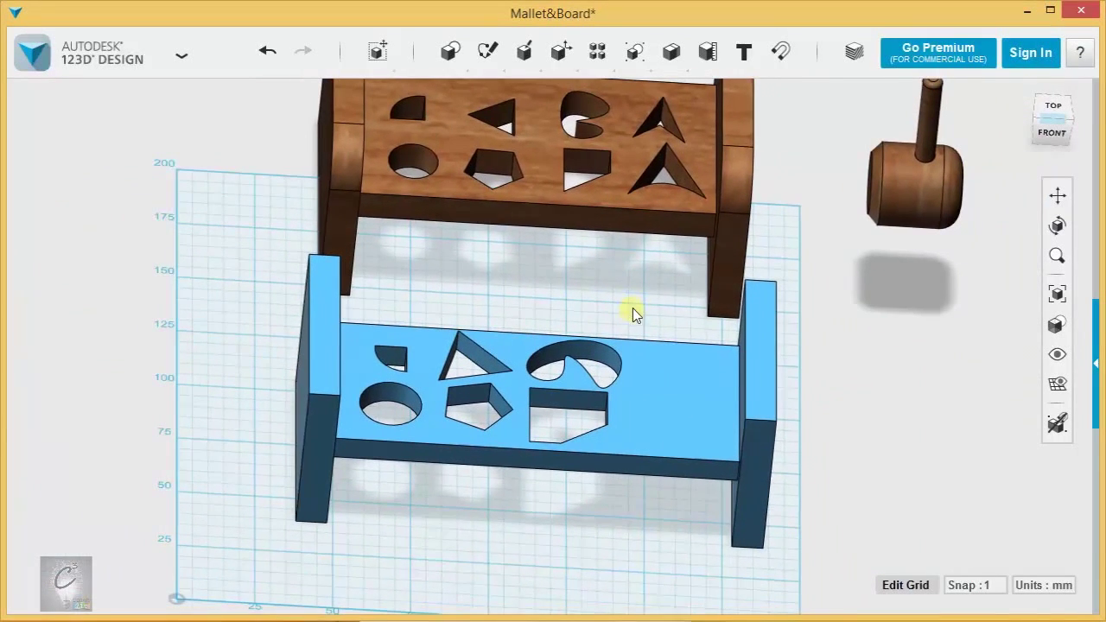
Sketch a closed four-sided arrowhead with a notched base on the shelf's top face, beside the kidney-shaped hole, using the Polyline tool
mouse_move(486, 54)
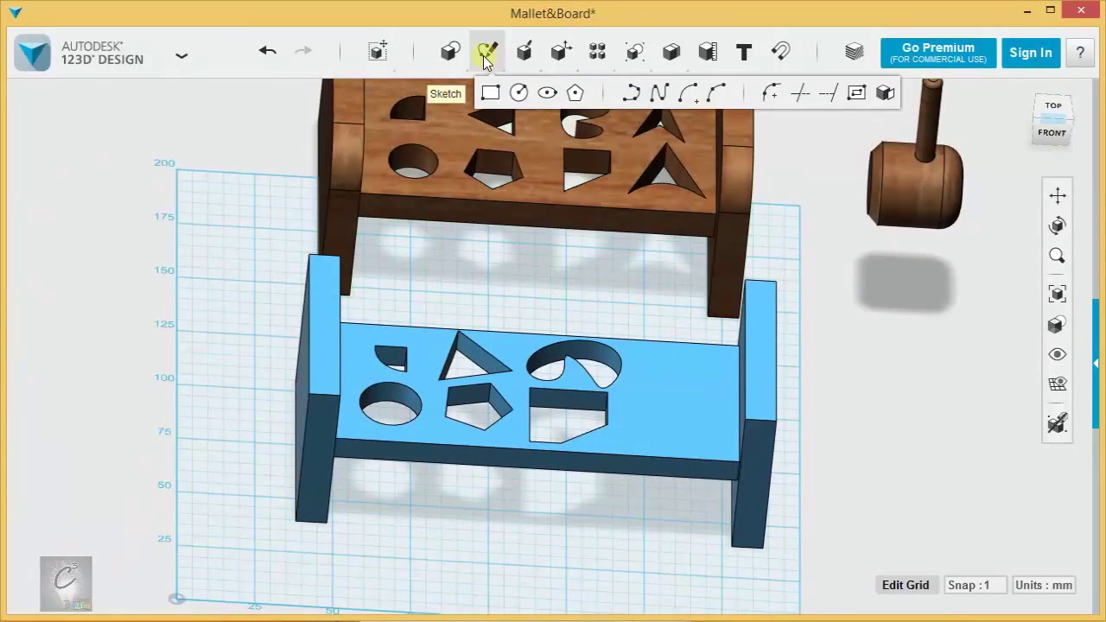
left_click(633, 95)
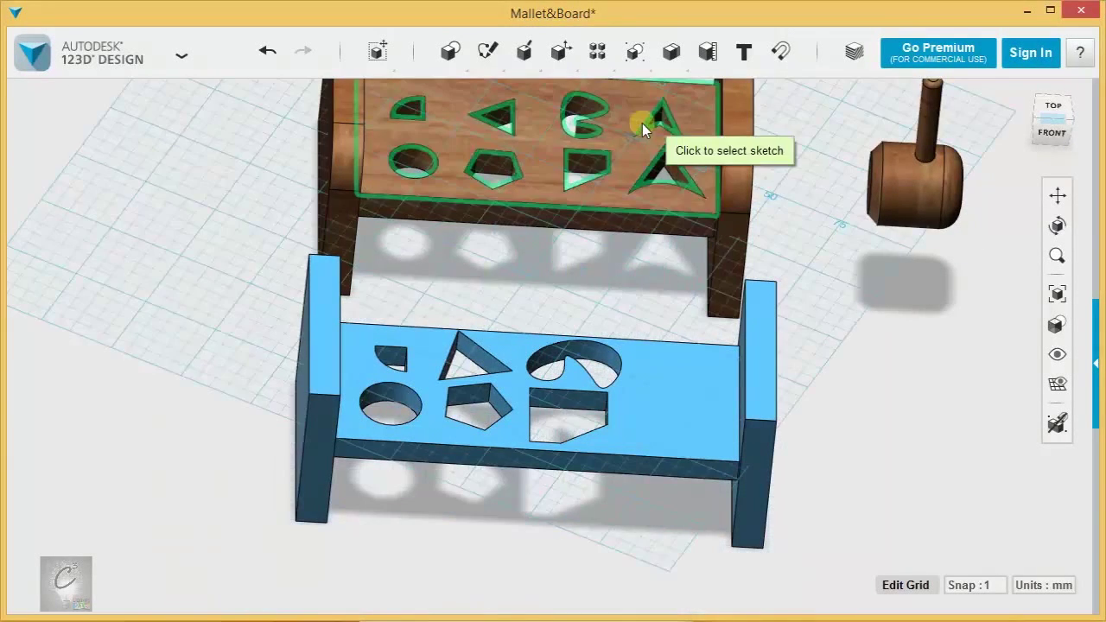
scroll(672, 372, "up", 5)
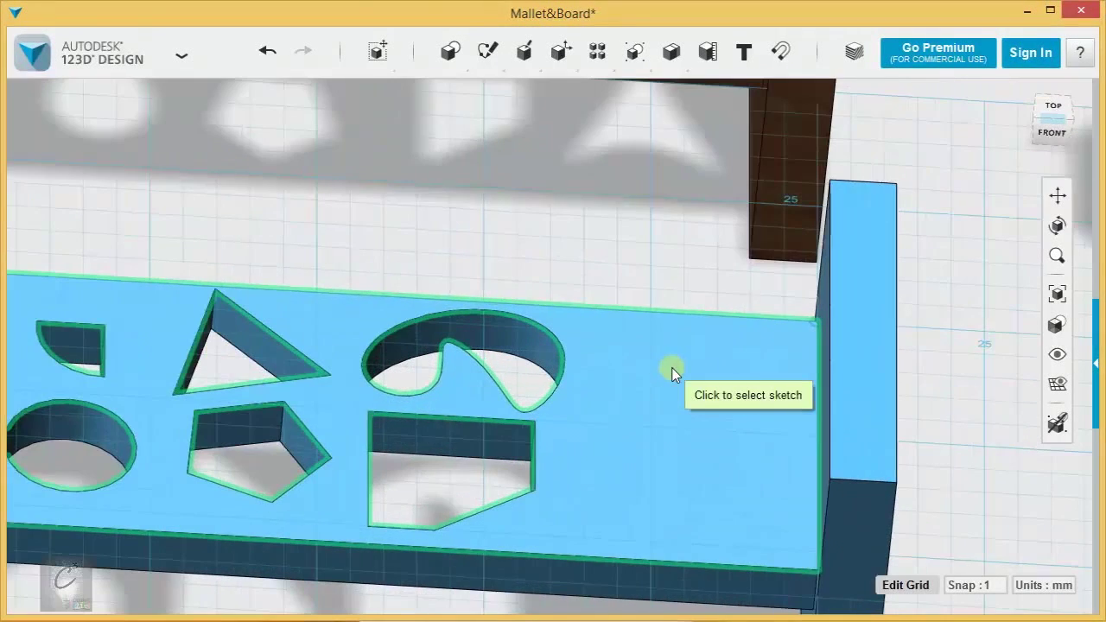
left_click(642, 412)
left_click(635, 412)
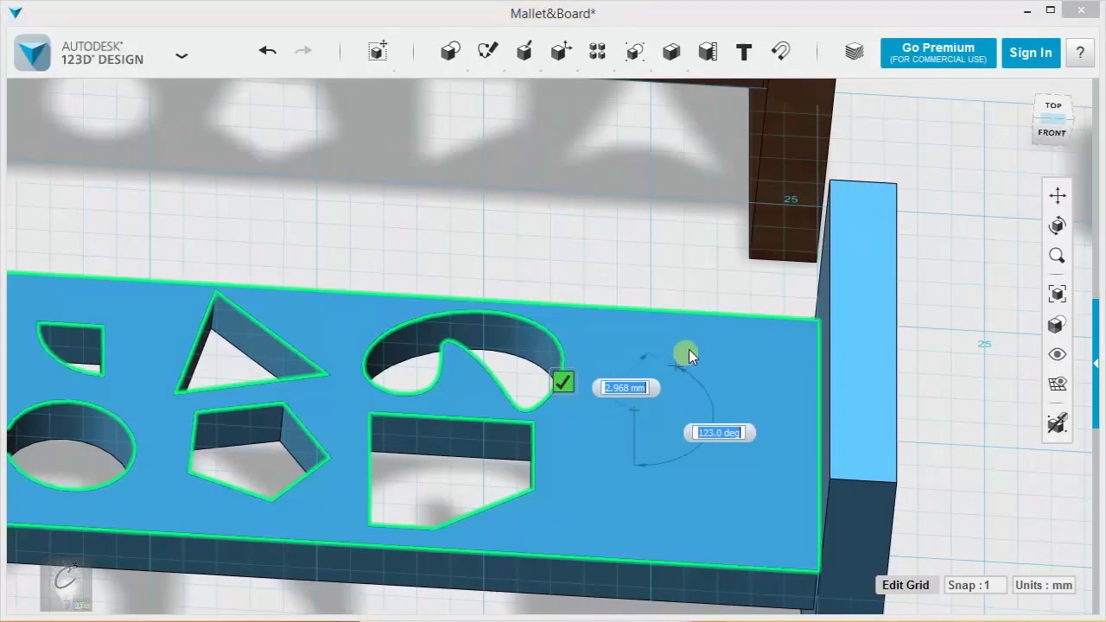
left_click(692, 348)
left_click(744, 427)
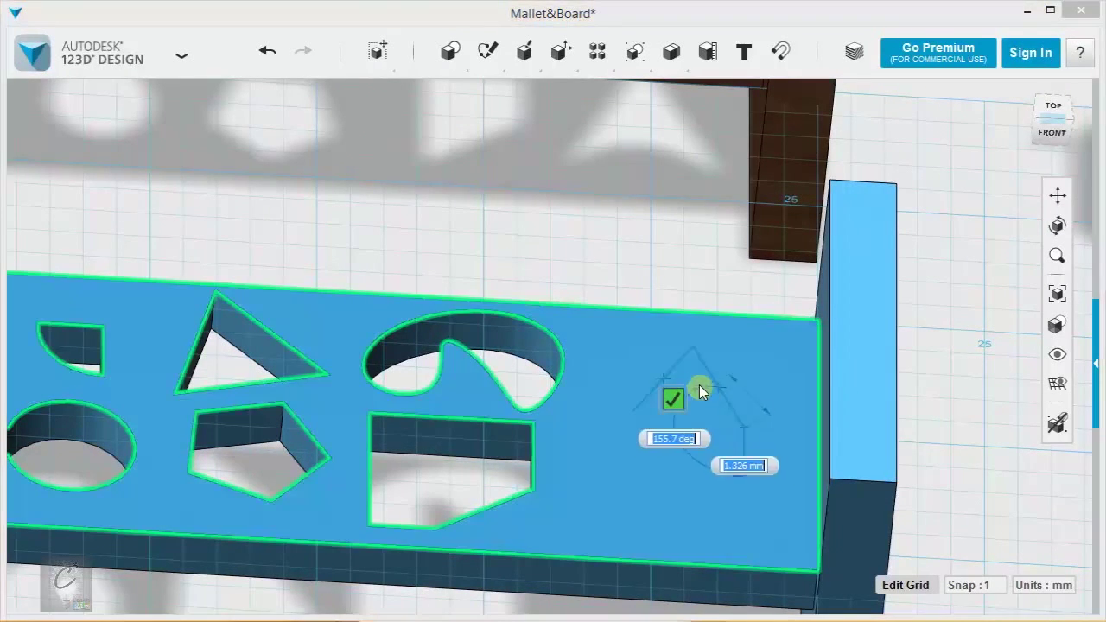
left_click(694, 388)
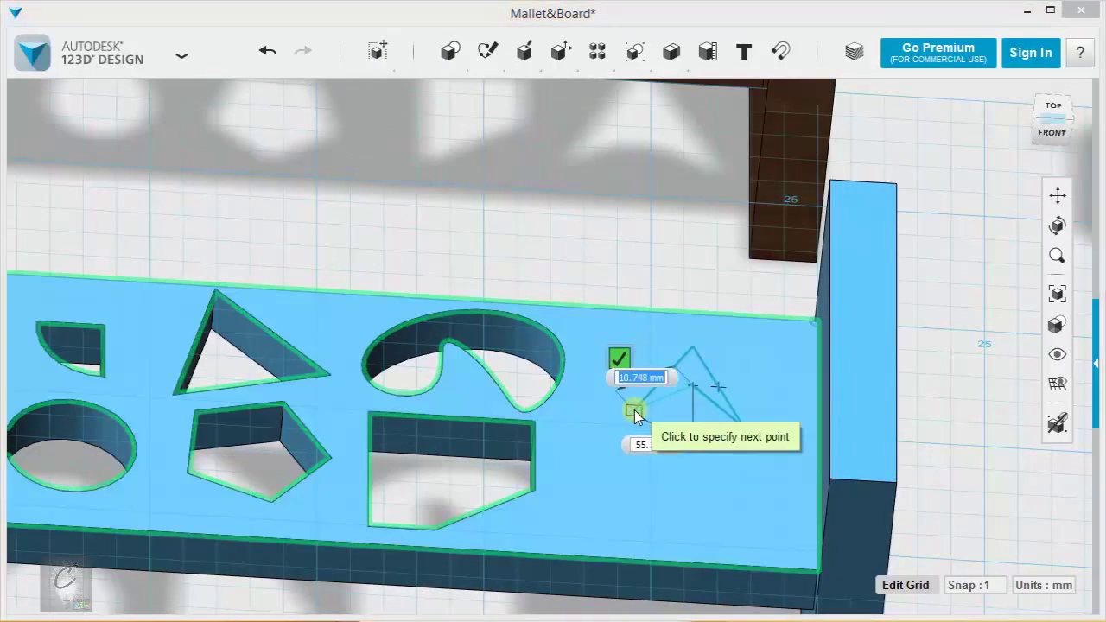
left_click(634, 409)
left_click(566, 381)
Extrude the arrowhead profile downward through the shelf to cut its hole, and delete the leftover sketch
left_click(693, 367)
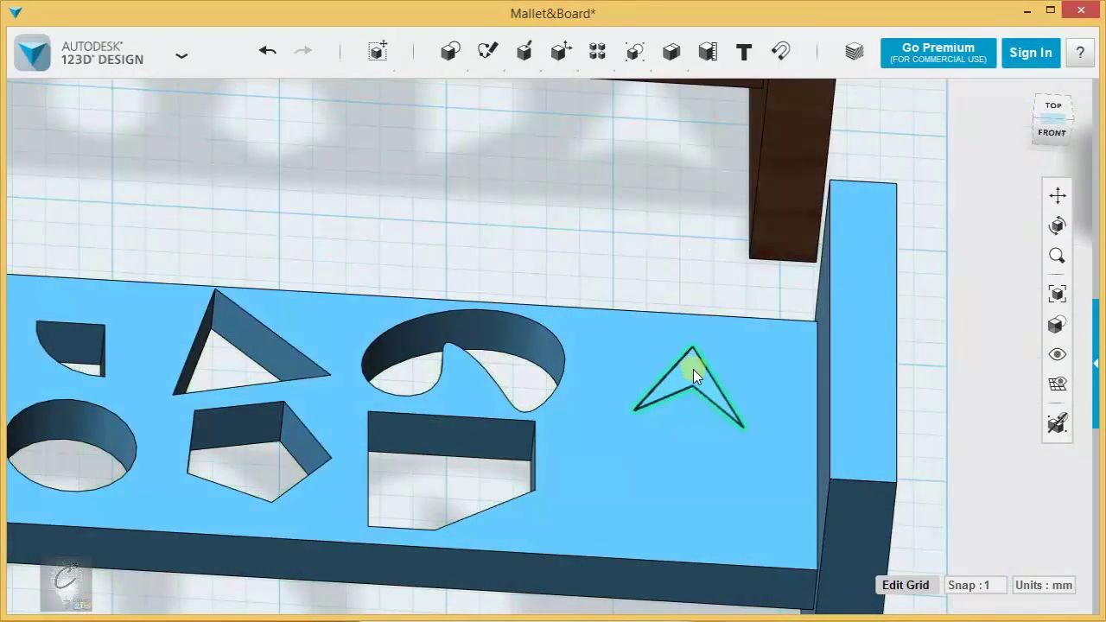
mouse_move(724, 441)
left_click(815, 446)
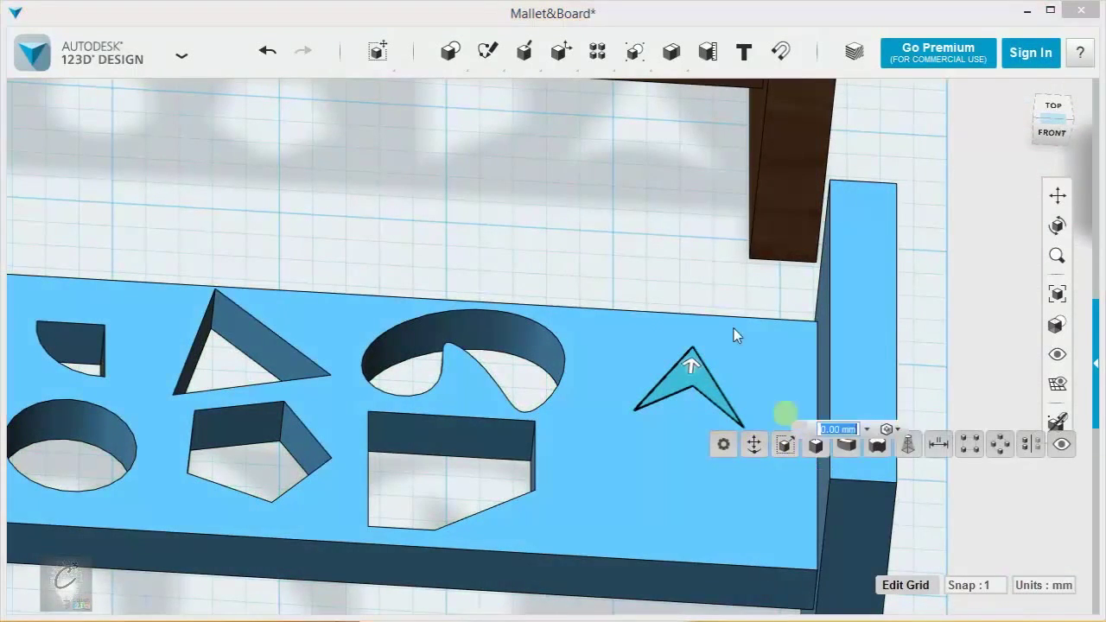
right_click_drag(706, 281, 699, 199)
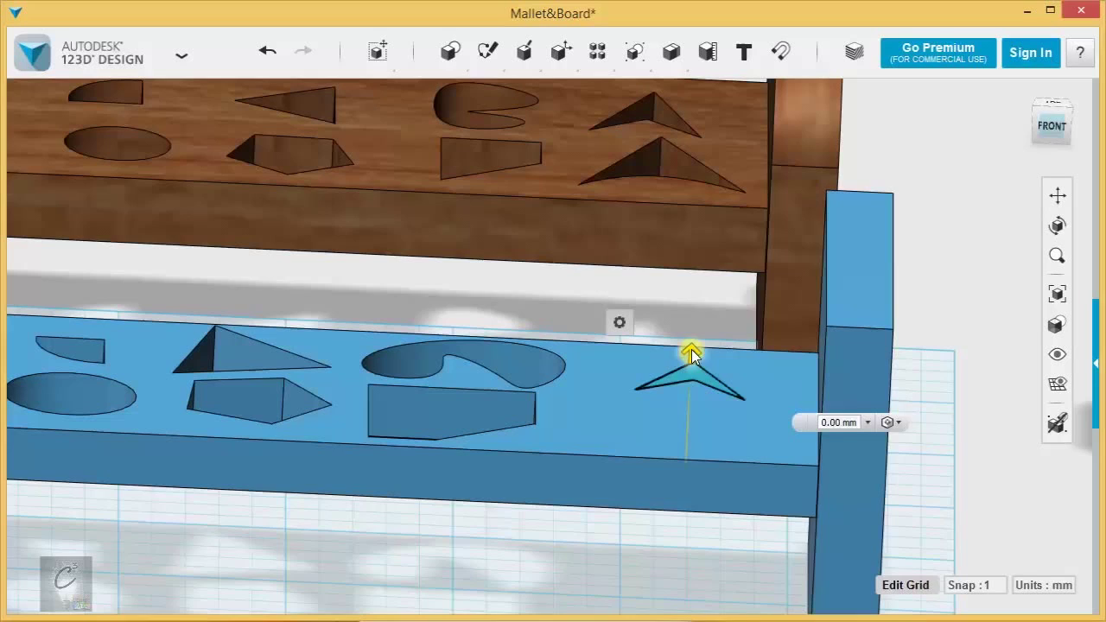
left_click_drag(691, 352, 674, 495)
left_click(565, 536)
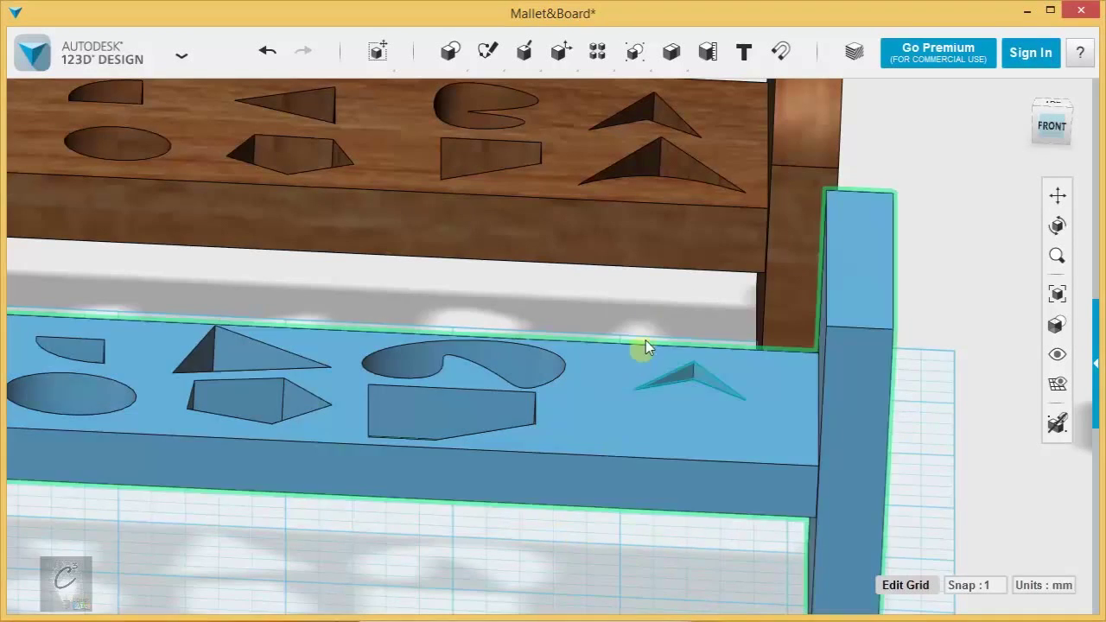
right_click_drag(660, 281, 658, 422)
left_click(684, 360)
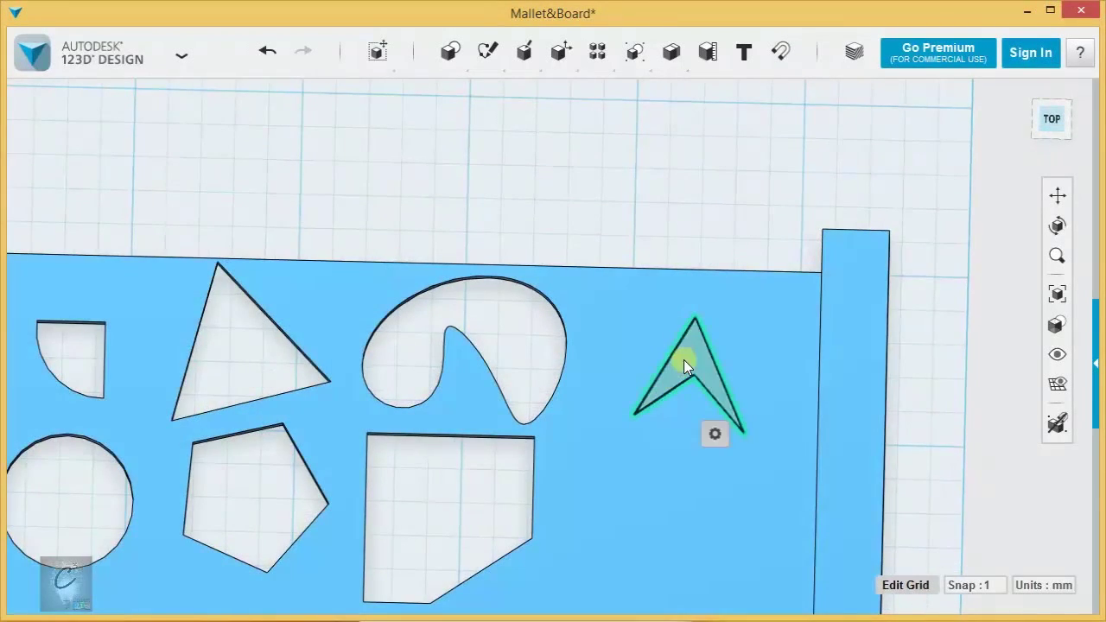
scroll(698, 245, "down", 4)
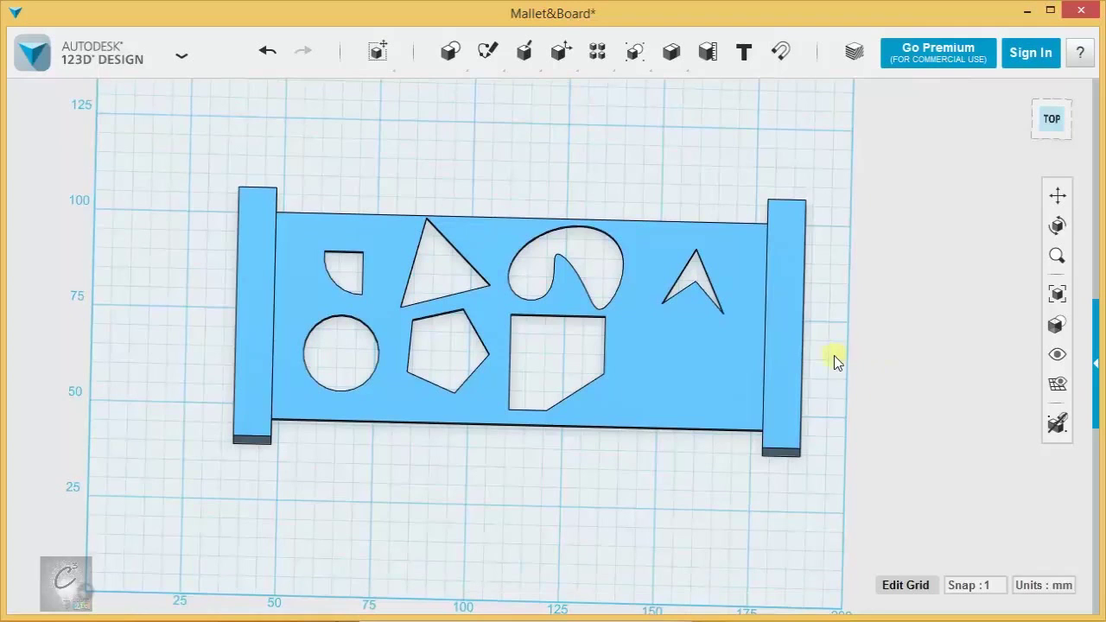
Sketch an upside-down V of two lines on the shelf in front of the arrowhead hole, with its right leg about 19 mm long
mouse_move(479, 56)
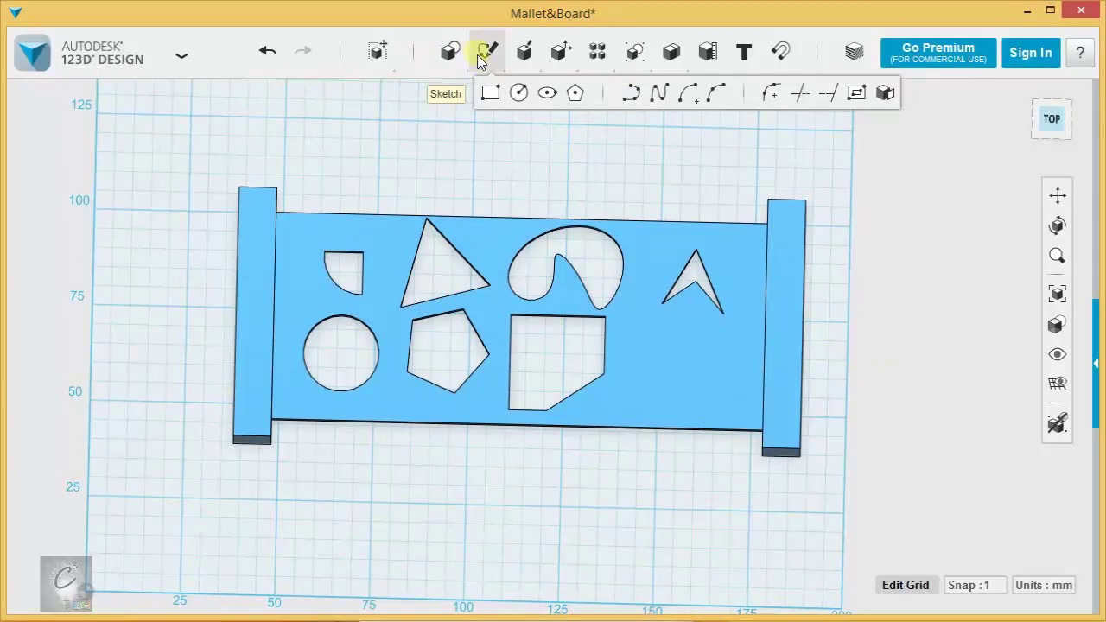
left_click(634, 95)
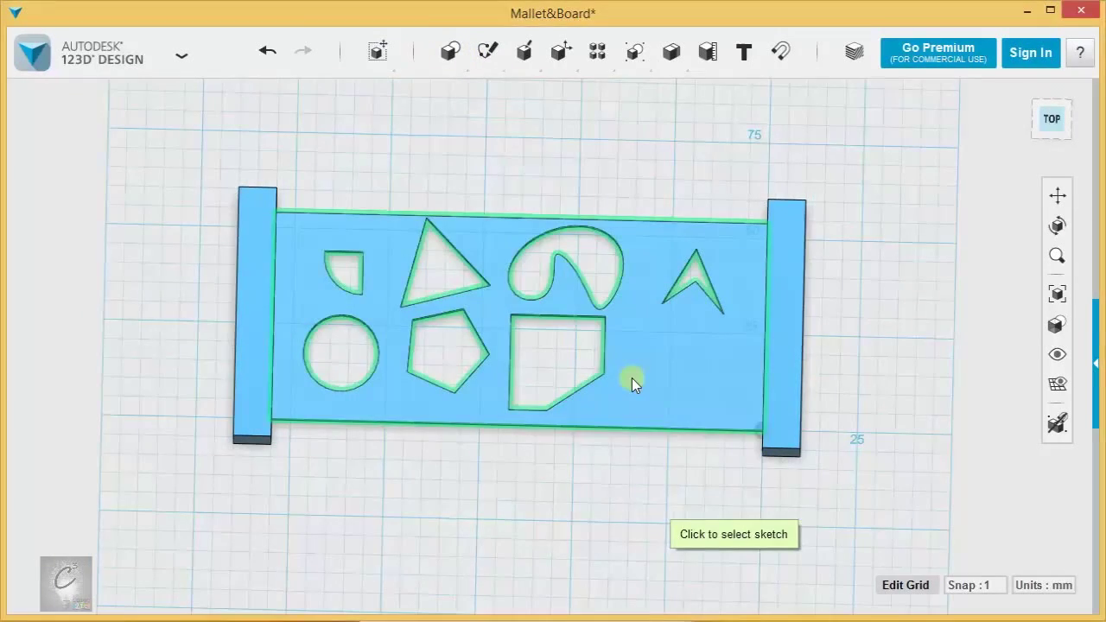
left_click(644, 400)
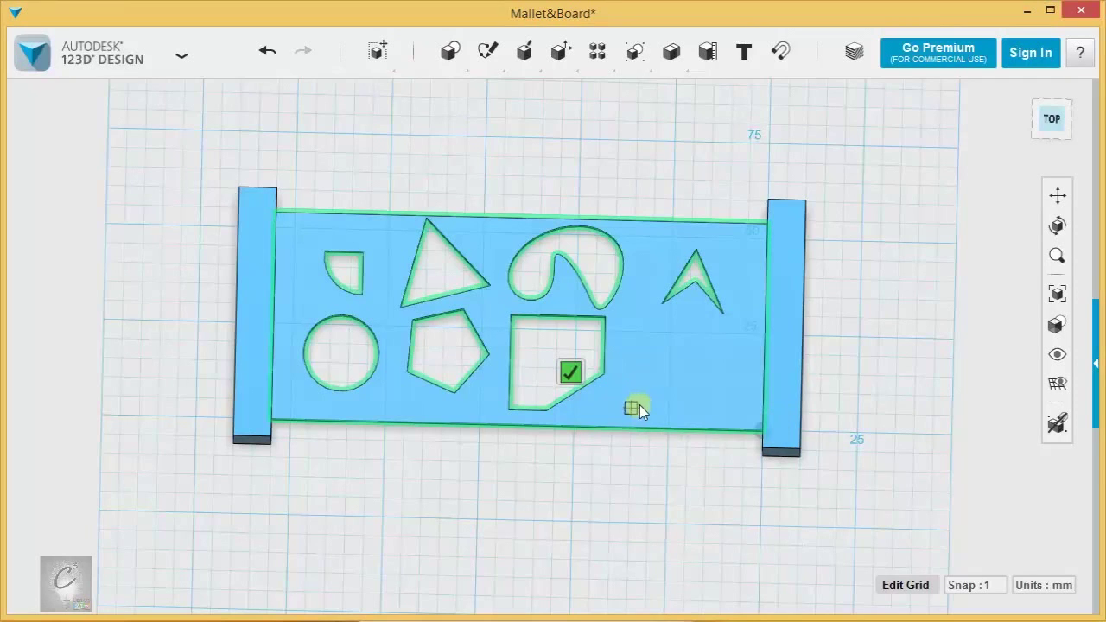
scroll(644, 402, "up", 2)
left_click(644, 401)
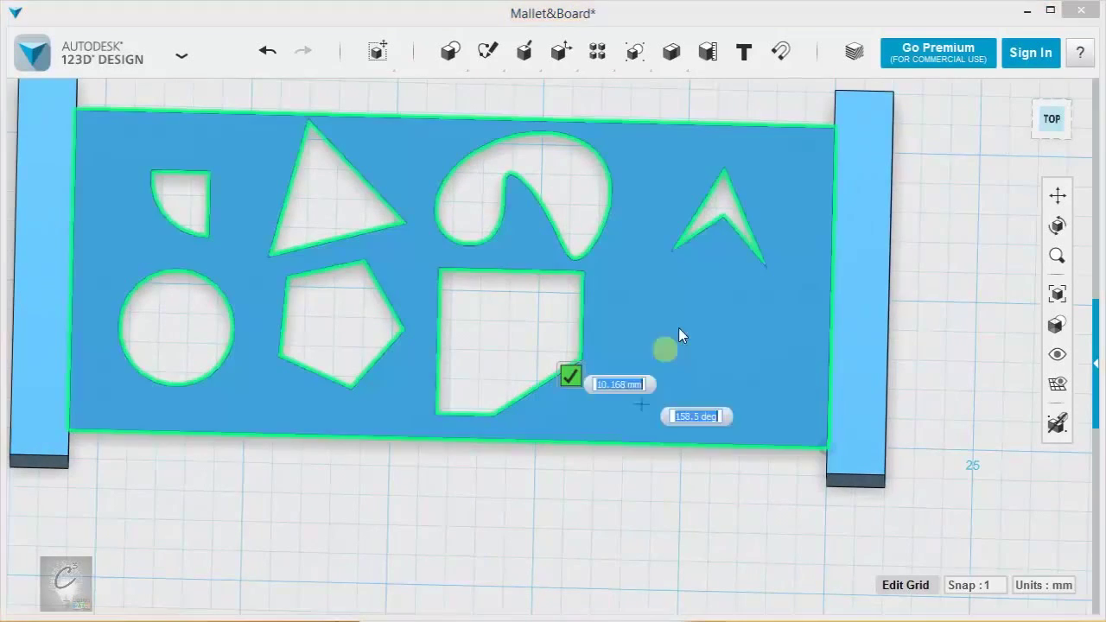
left_click(721, 313)
left_click(782, 405)
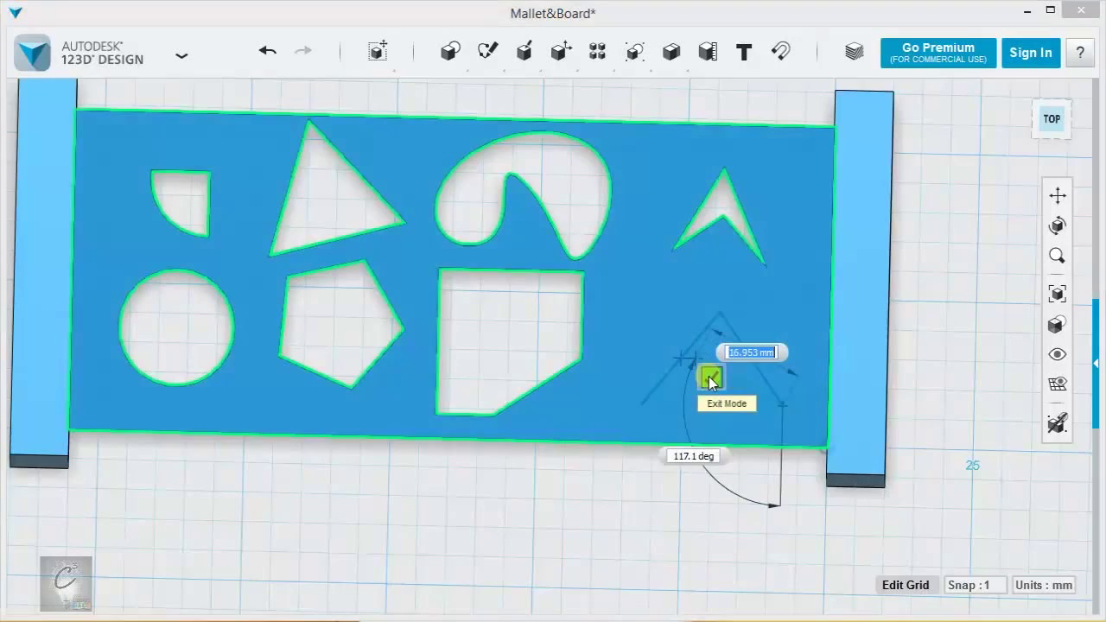
left_click(712, 378)
left_click(763, 375)
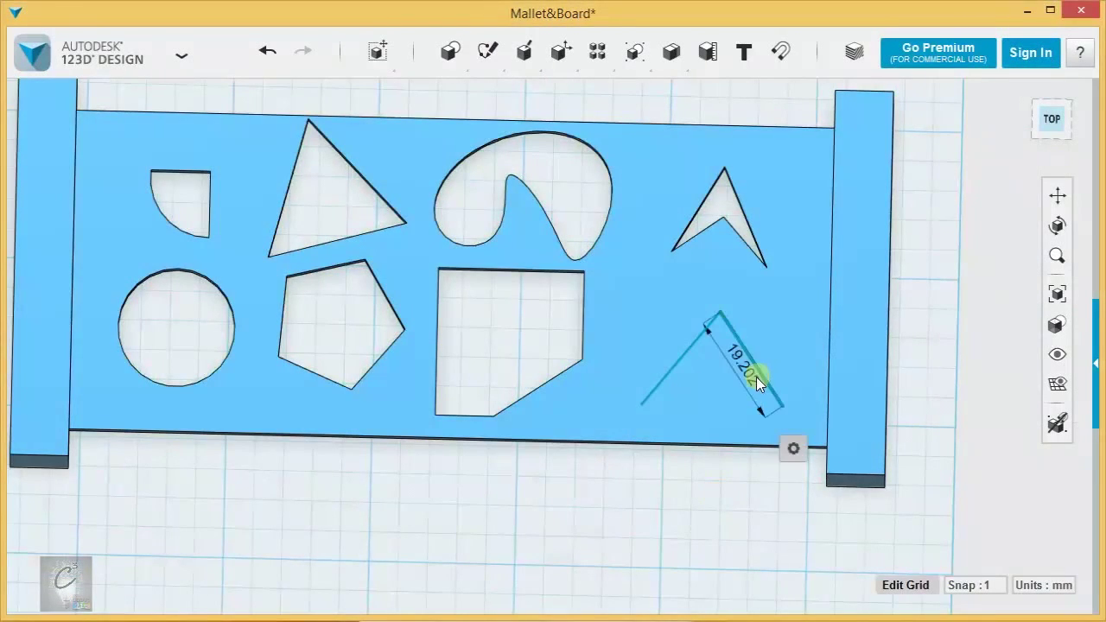
Close the open base of the upside-down V with a three-point spline that bows inward toward the apex
mouse_move(501, 51)
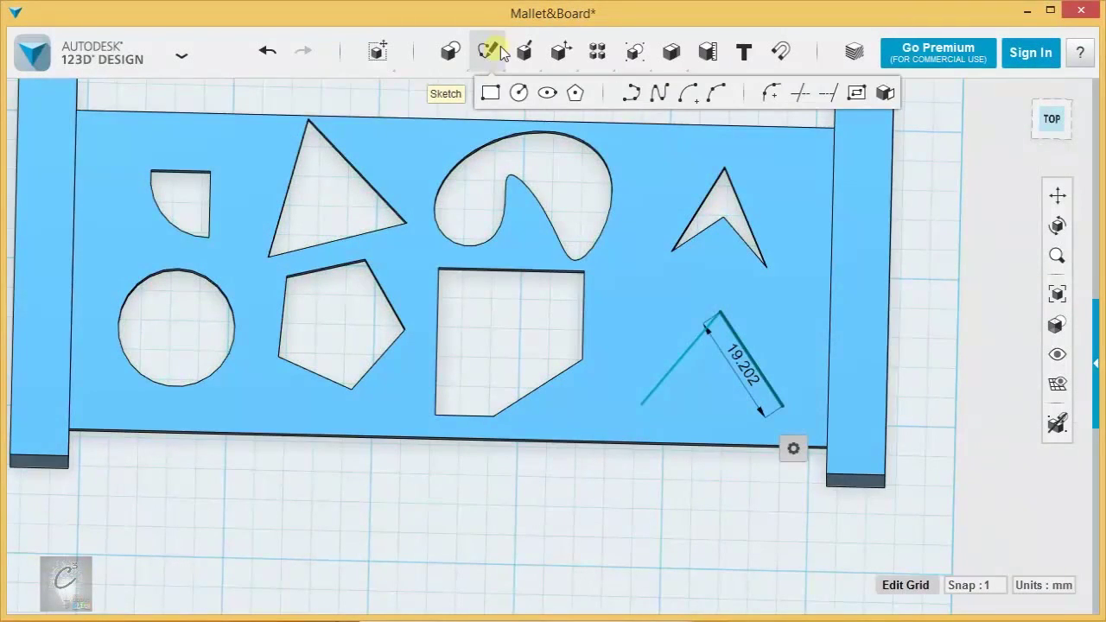
left_click(659, 96)
left_click(780, 405)
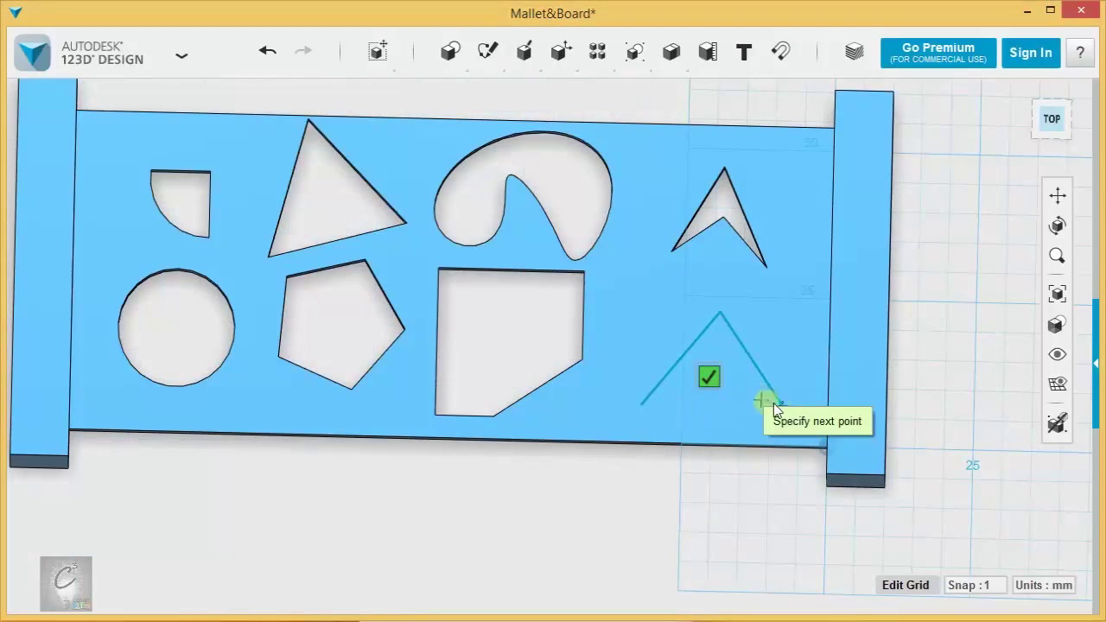
left_click(729, 390)
left_click(644, 404)
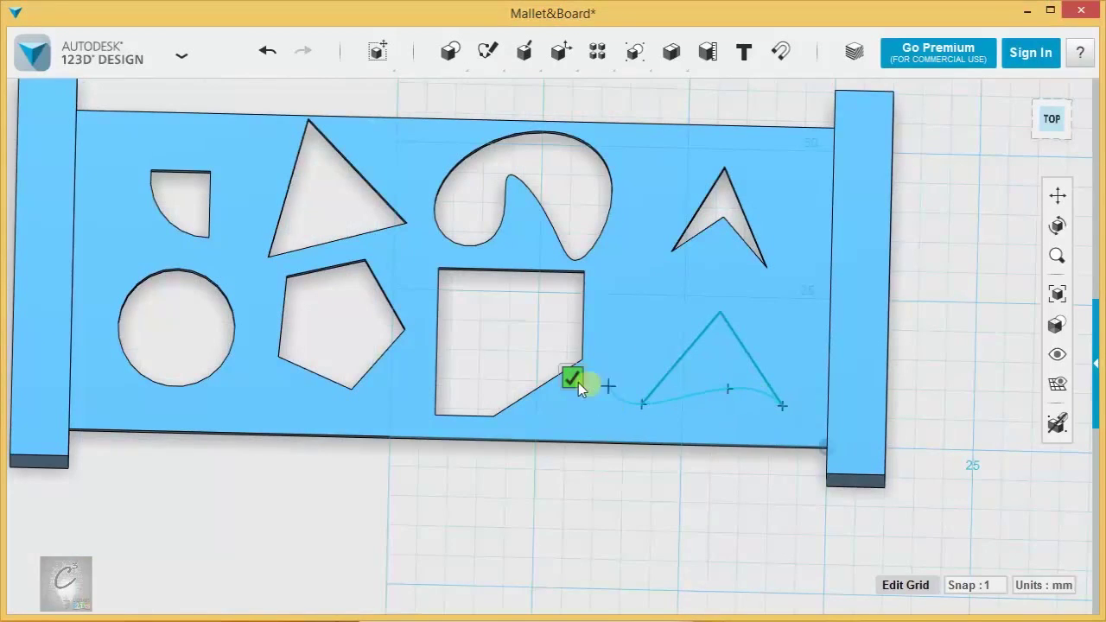
left_click(574, 382)
Extrude the curved-base triangle profile downward through the shelf to cut its hole
right_click_drag(674, 532, 718, 394)
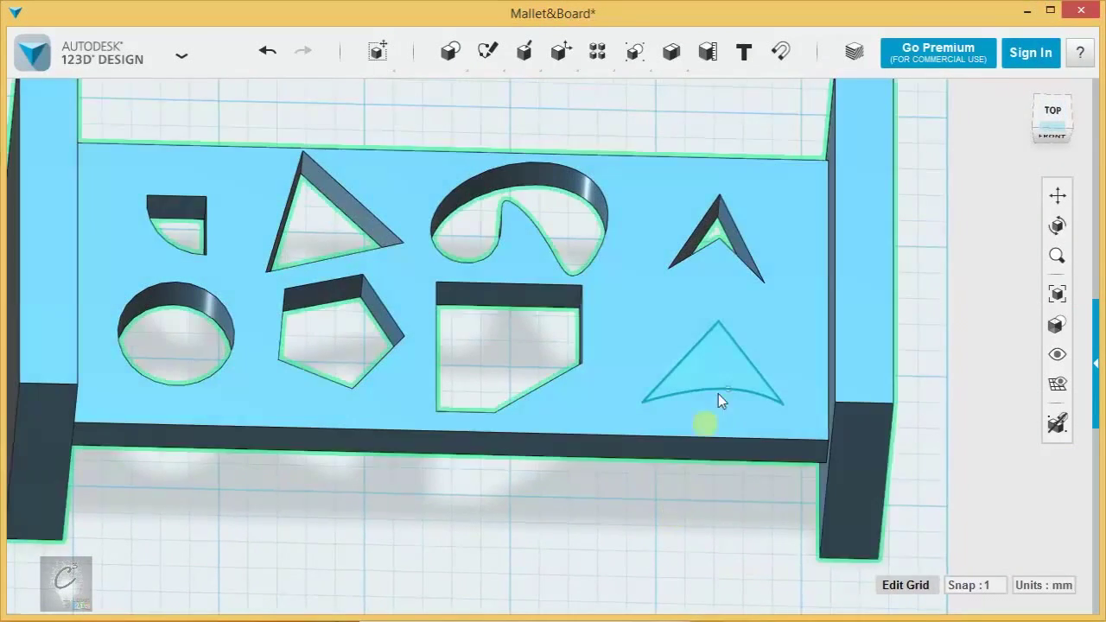
left_click(718, 394)
mouse_move(755, 438)
left_click(846, 443)
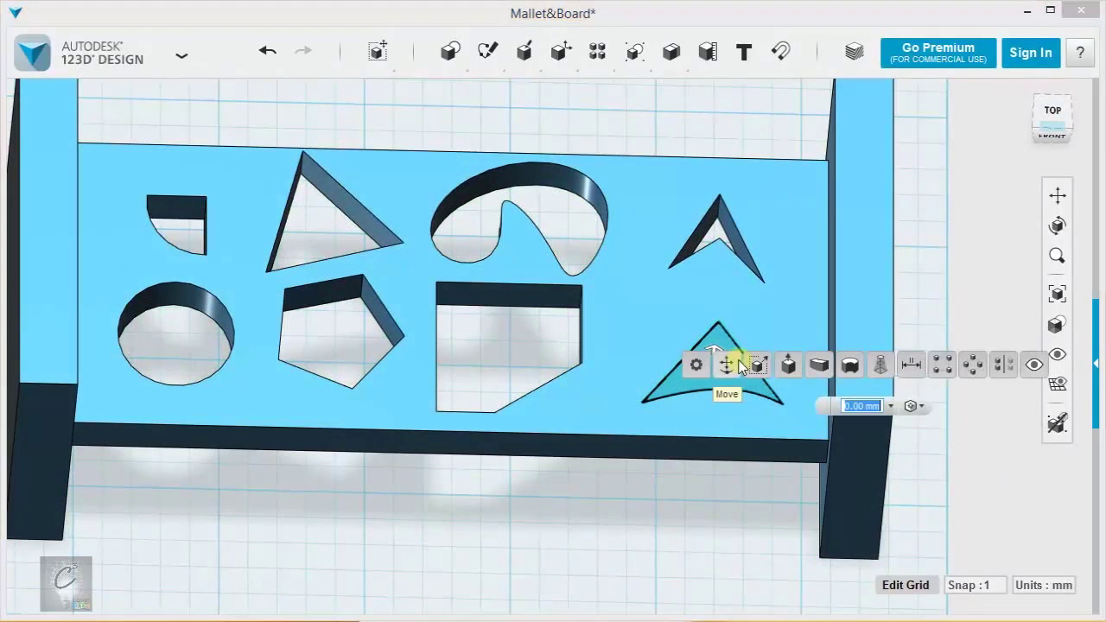
left_click_drag(713, 351, 698, 510)
left_click(546, 556)
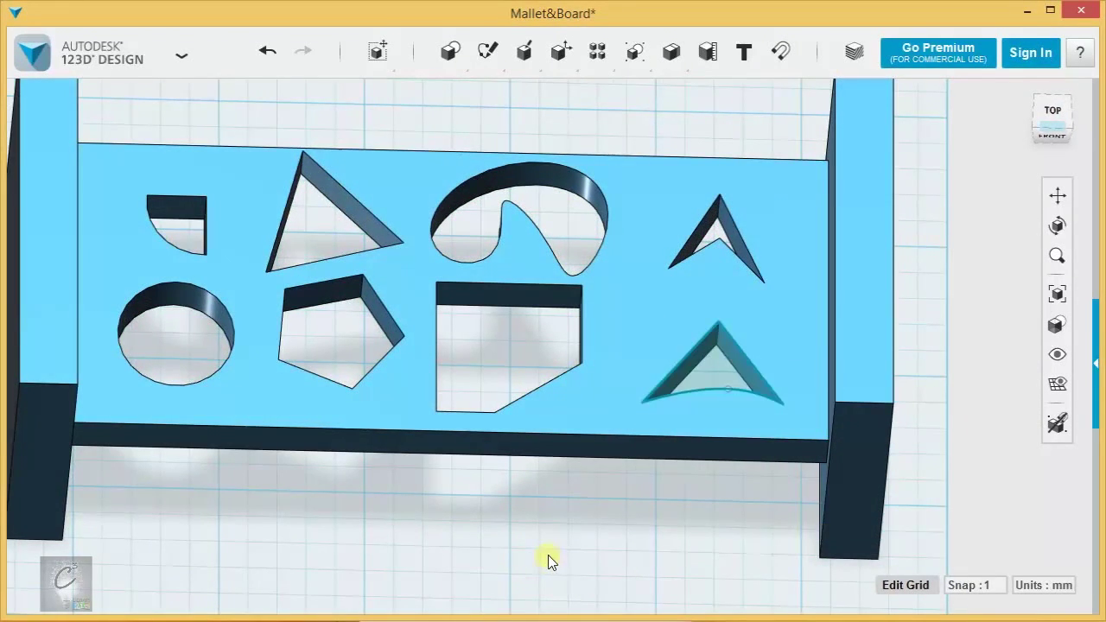
scroll(553, 548, "down", 5)
right_click_drag(593, 424, 603, 348)
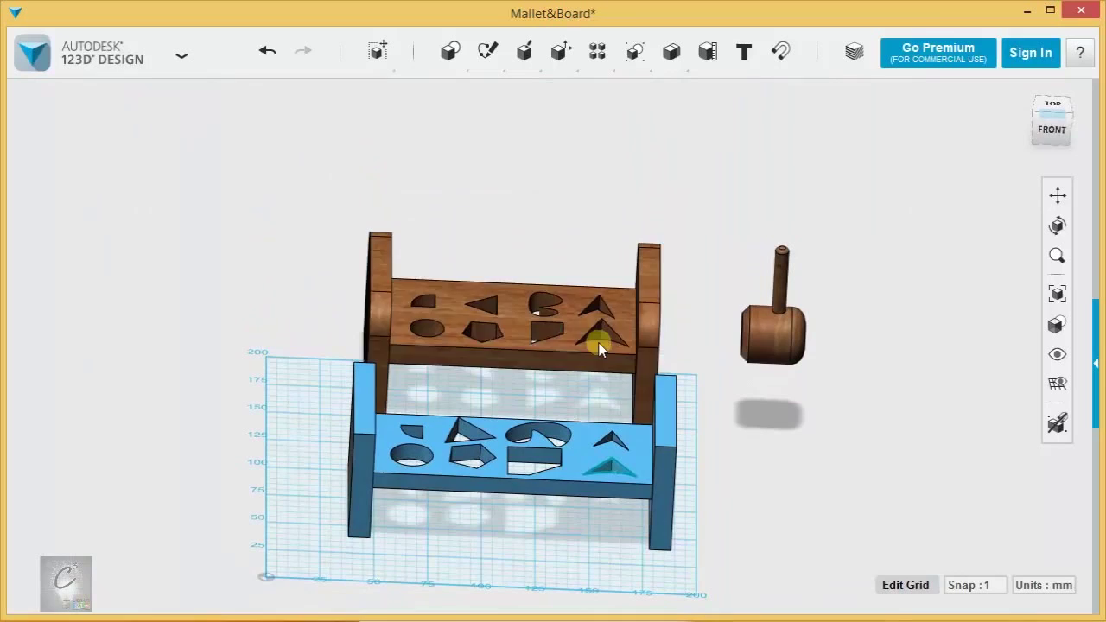
Fillet the four upper corner edges of the blue bench's two end boards with a radius of about 28.5 mm
right_click_drag(597, 395, 593, 403)
scroll(585, 388, "up", 5)
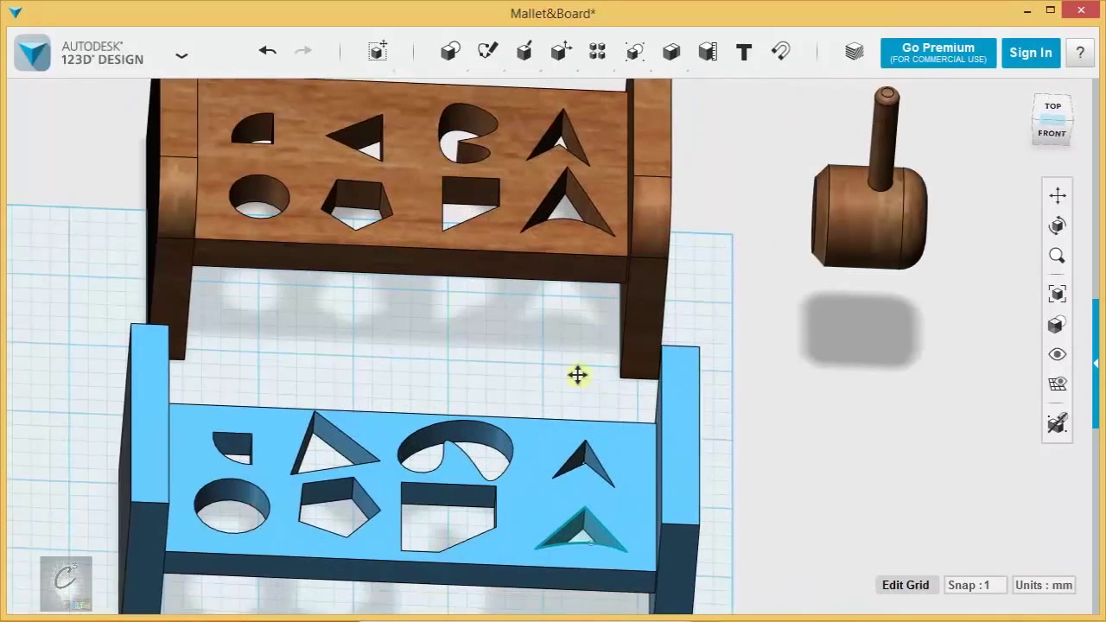
right_click_drag(745, 421, 726, 399)
left_click(674, 471)
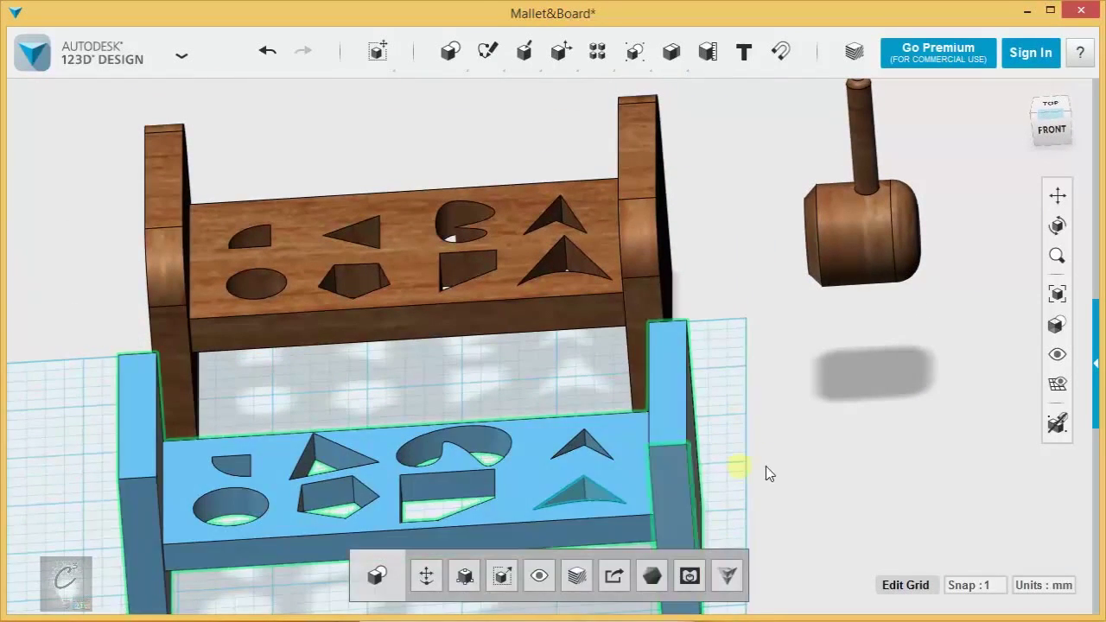
left_click(781, 475)
middle_click_drag(787, 471, 795, 380)
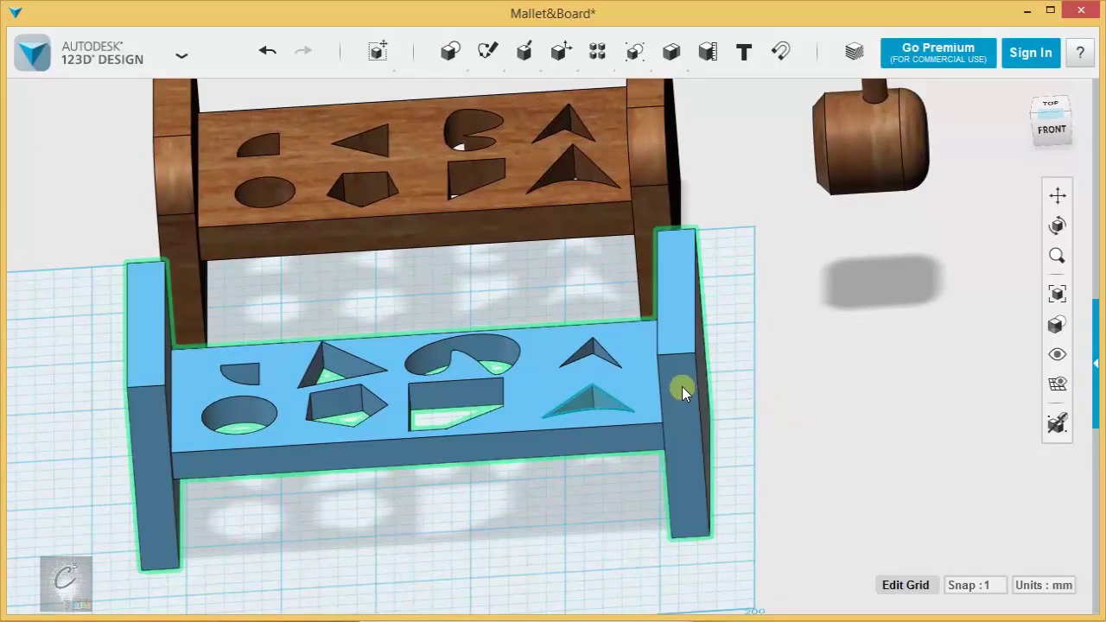
left_click(682, 387)
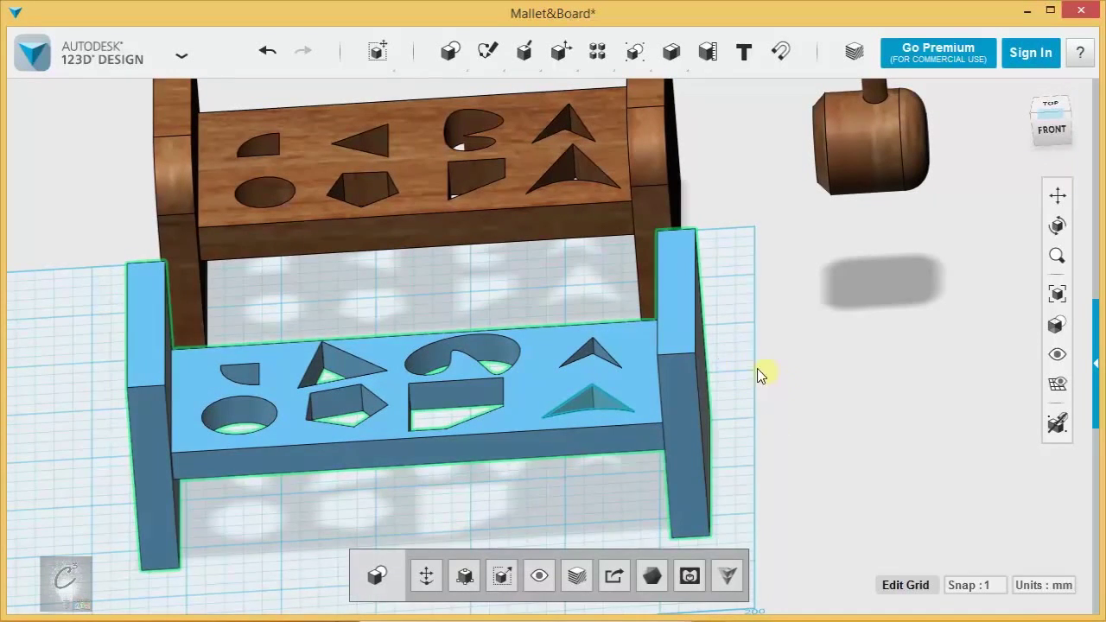
left_click(680, 354)
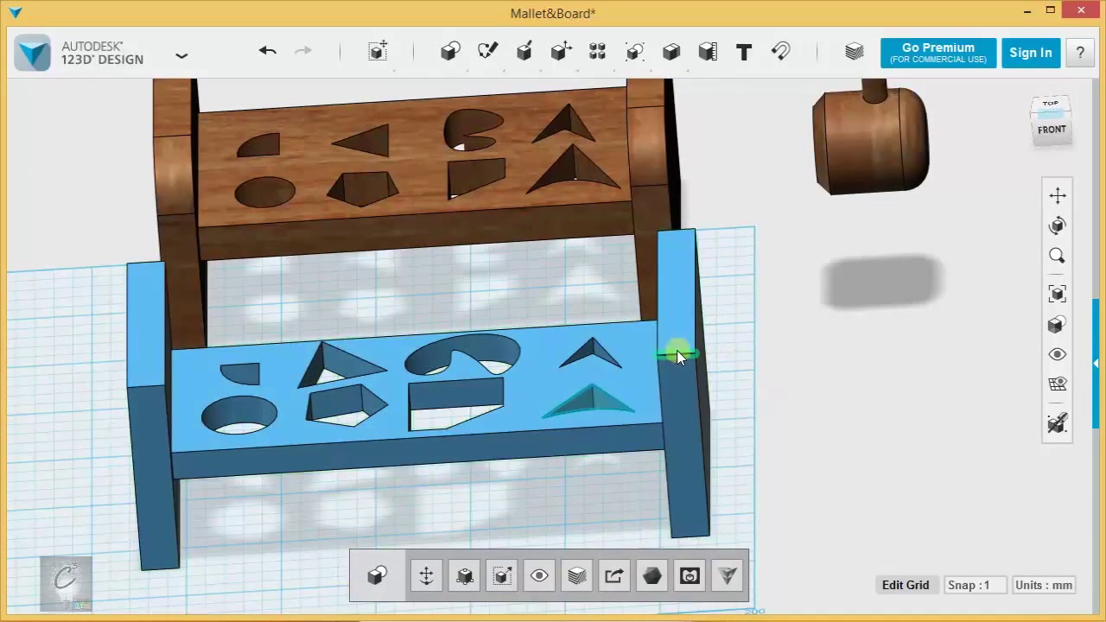
left_click(150, 388, "shift")
right_click_drag(276, 461, 579, 482)
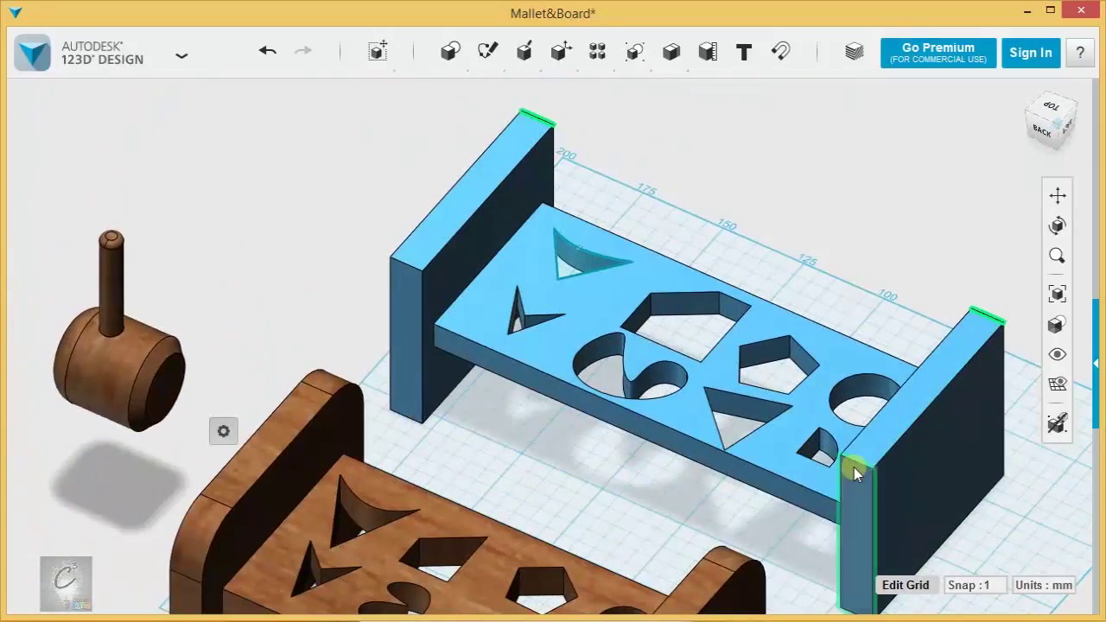
left_click(411, 270, "shift")
right_click_drag(914, 311, 687, 275)
mouse_move(563, 60)
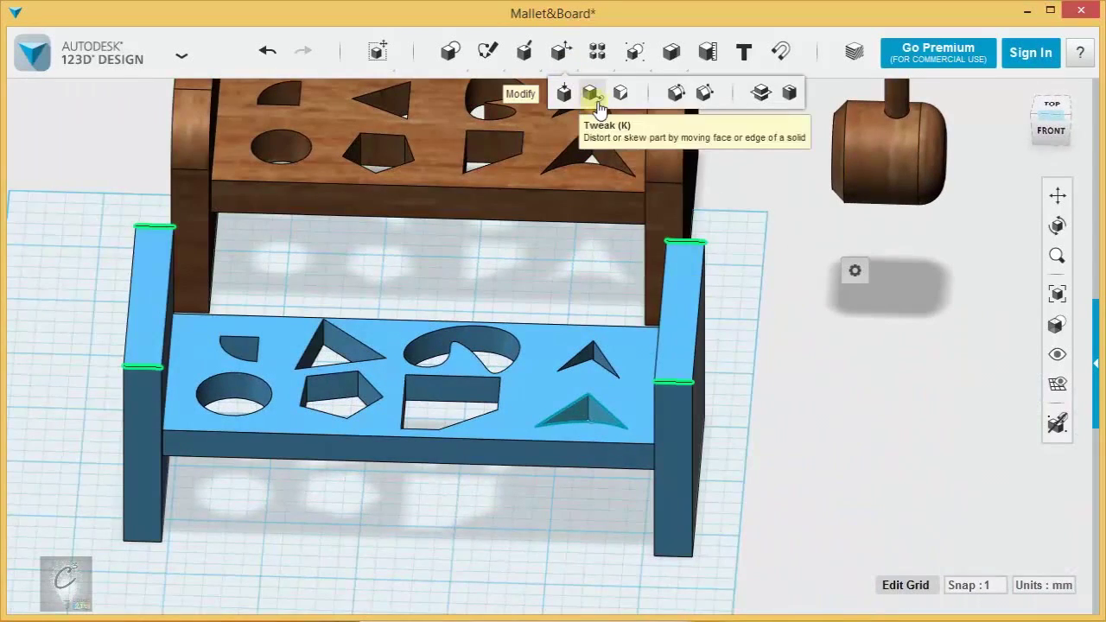
left_click(678, 93)
right_click_drag(852, 316, 659, 317)
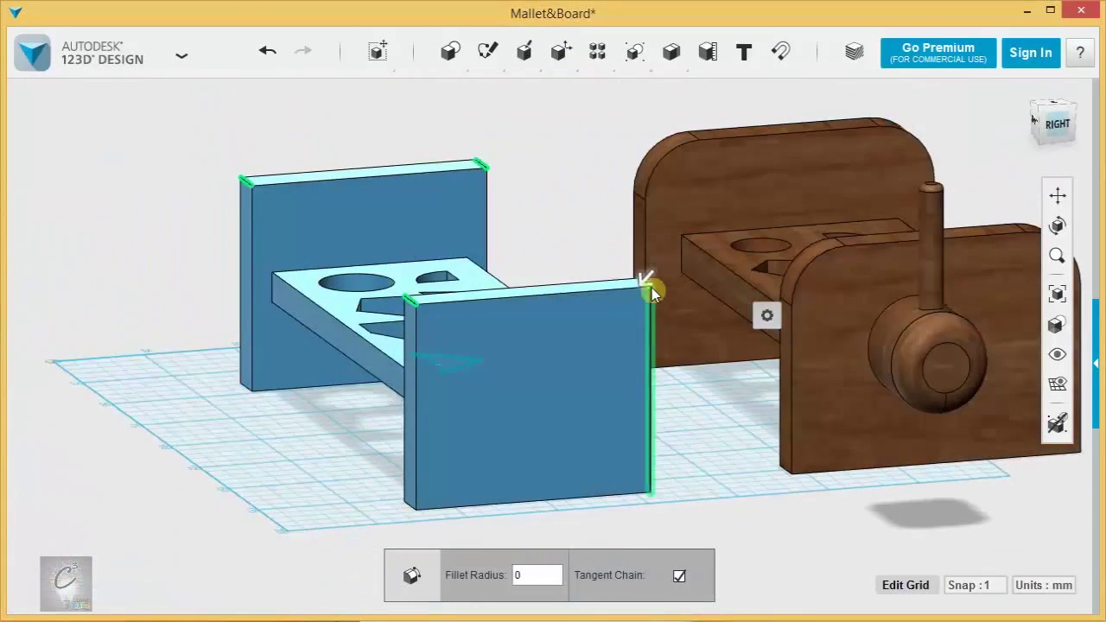
left_click_drag(653, 293, 616, 314)
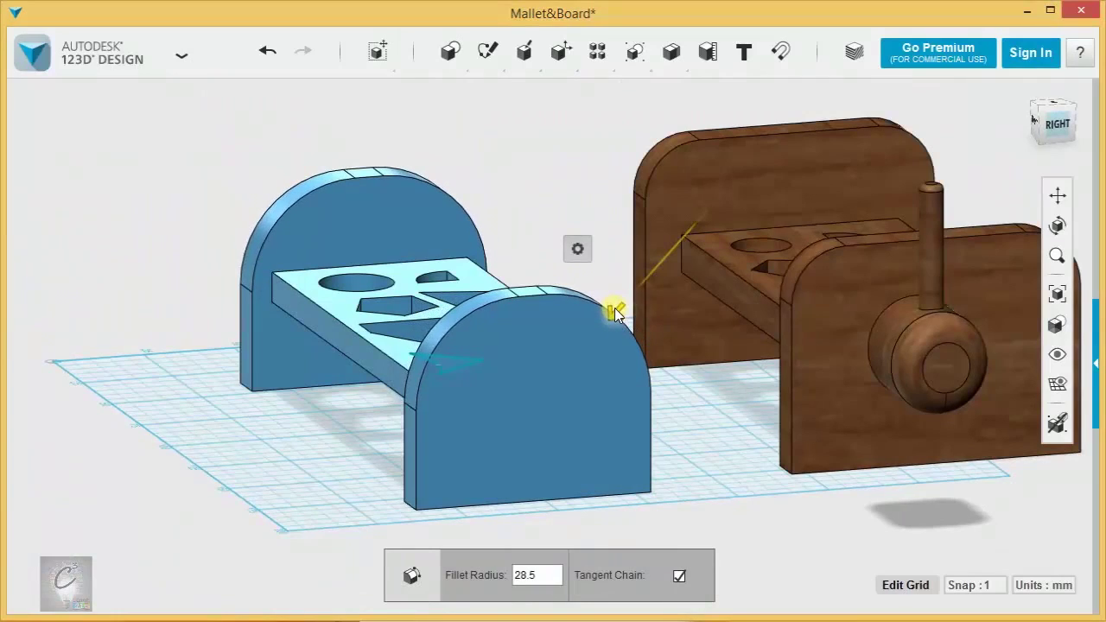
left_click(559, 160)
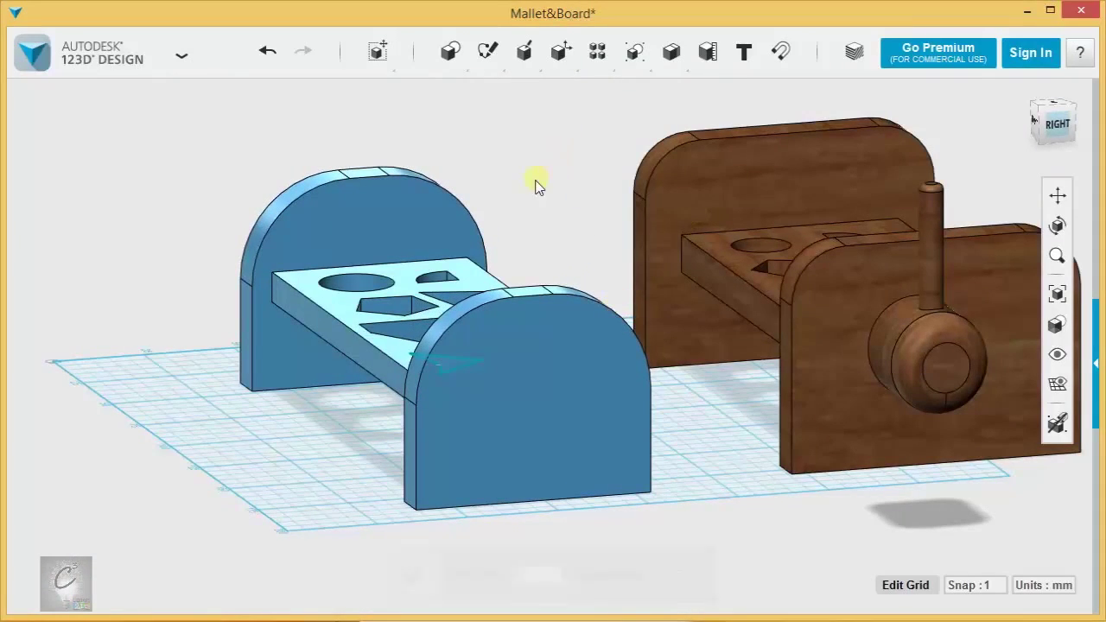
Apply the Natural Wood material to the new bench with the reddish-brown overlay colour #B3684D
right_click_drag(537, 183, 662, 216)
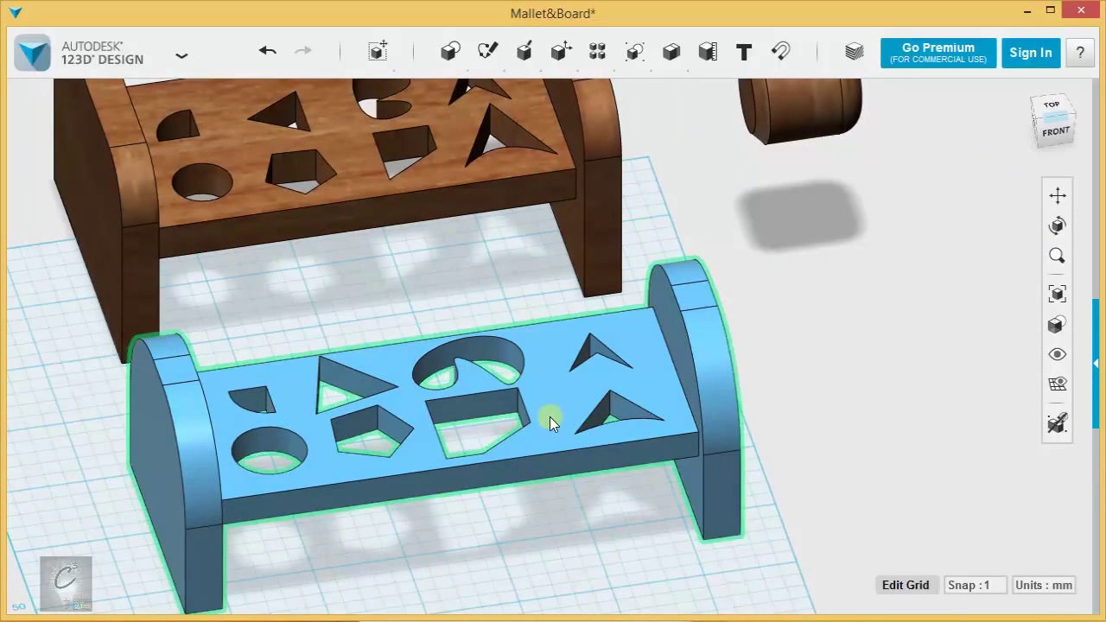
left_click(550, 417)
left_click(577, 576)
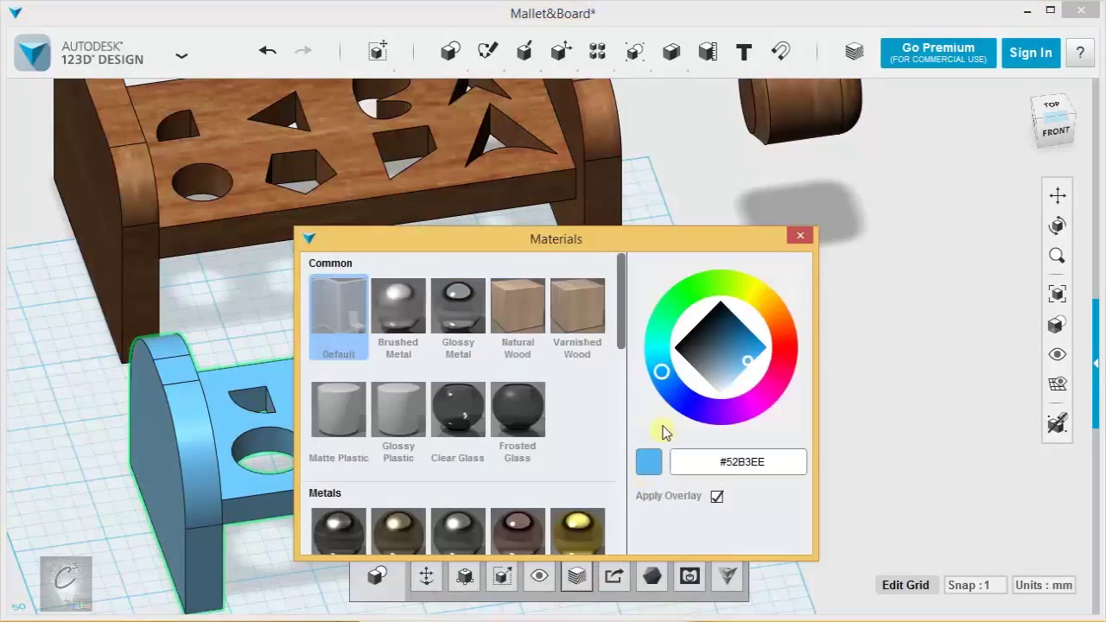
left_click(515, 325)
left_click_drag(726, 363, 737, 361)
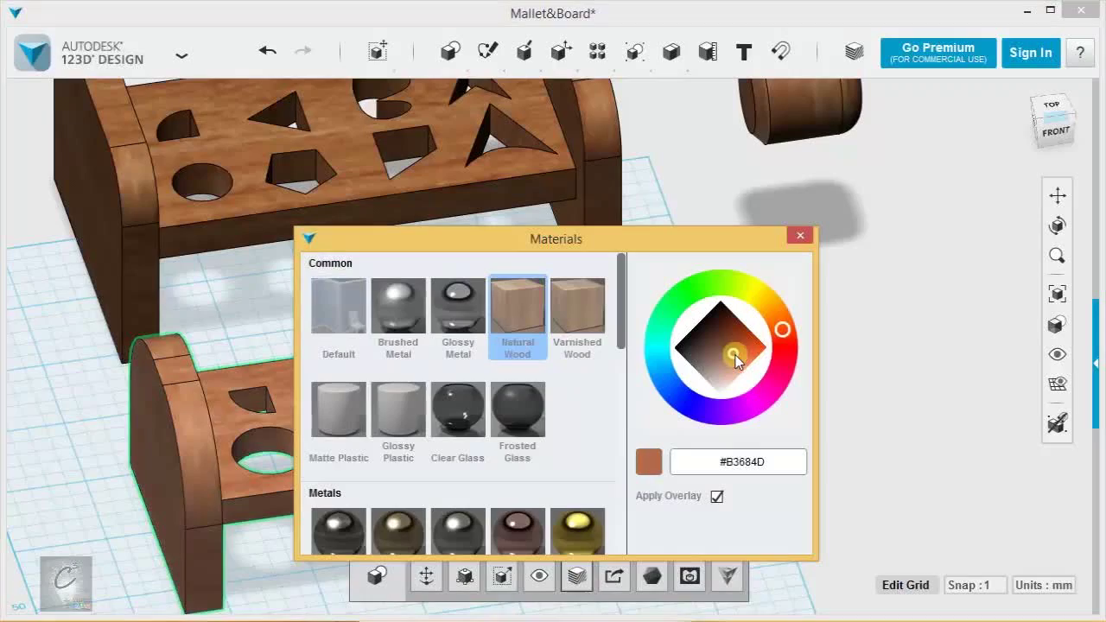
left_click(800, 235)
Shift the new bench toward the side of the grid and bring the wooden mallet forward beside it
right_click_drag(736, 272, 408, 304)
middle_click_drag(407, 304, 688, 333)
scroll(688, 333, "down", 3)
left_click_drag(617, 257, 593, 196)
left_click(525, 198)
left_click_drag(669, 394, 507, 284)
left_click_drag(449, 393, 368, 467)
left_click(1005, 315)
left_click_drag(916, 153, 906, 472)
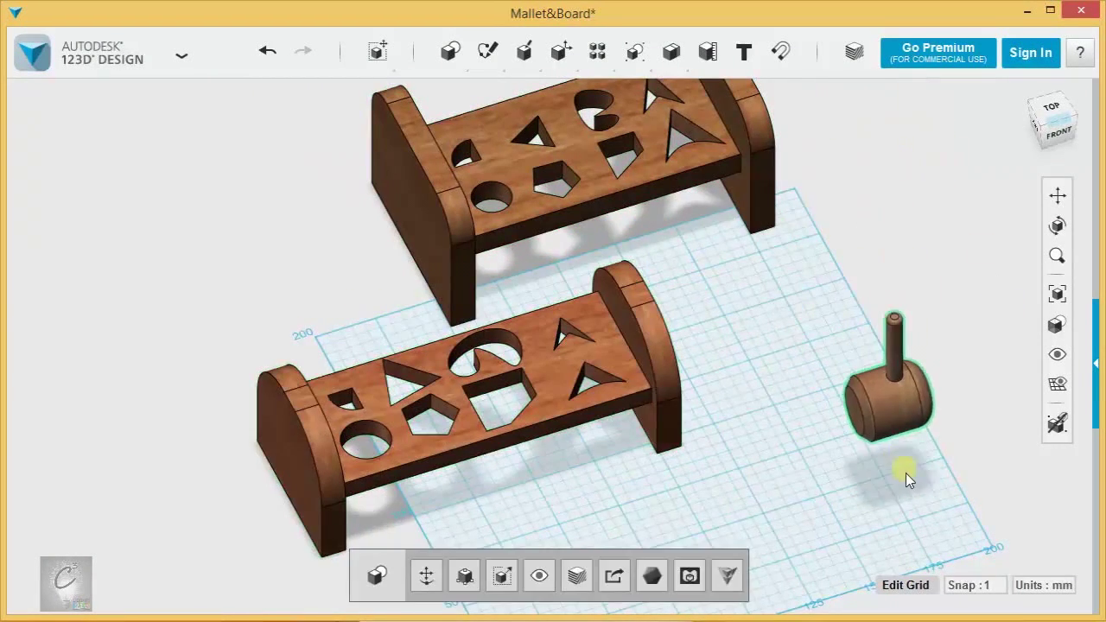
Switch the view from orthographic to perspective projection
right_click_drag(906, 472, 932, 475)
right_click_drag(792, 469, 746, 491)
middle_click_drag(746, 492, 741, 421)
right_click_drag(666, 338, 830, 350)
middle_click_drag(705, 445, 766, 447)
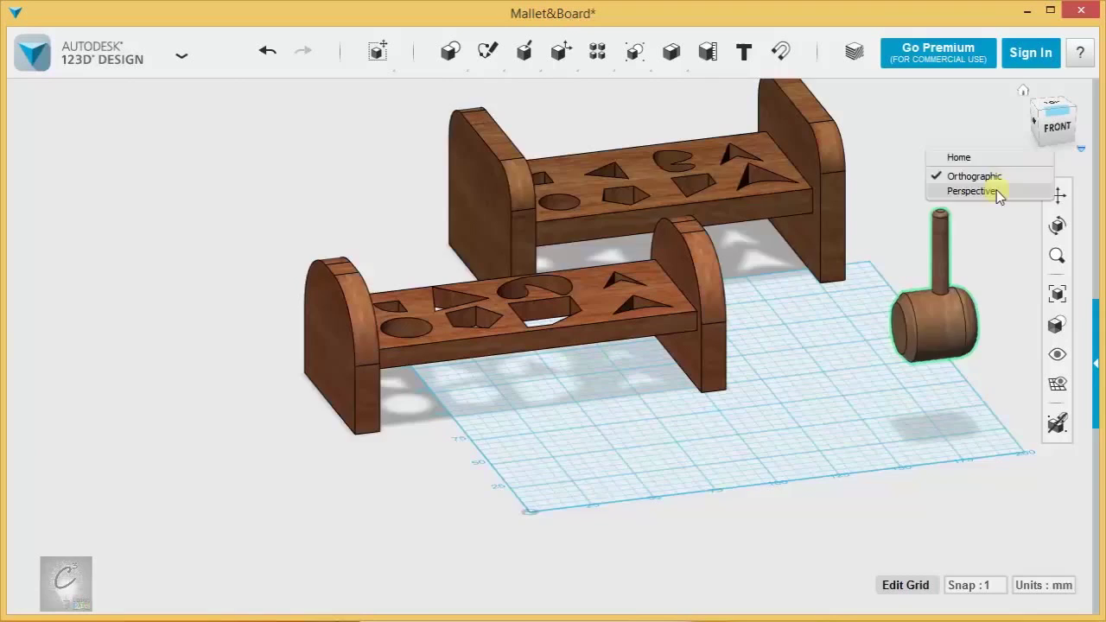
left_click(997, 192)
Place a cylinder of radius 10 mm and height 20 mm near the mallet and rotate it to lie parallel to the mallet head
mouse_move(450, 45)
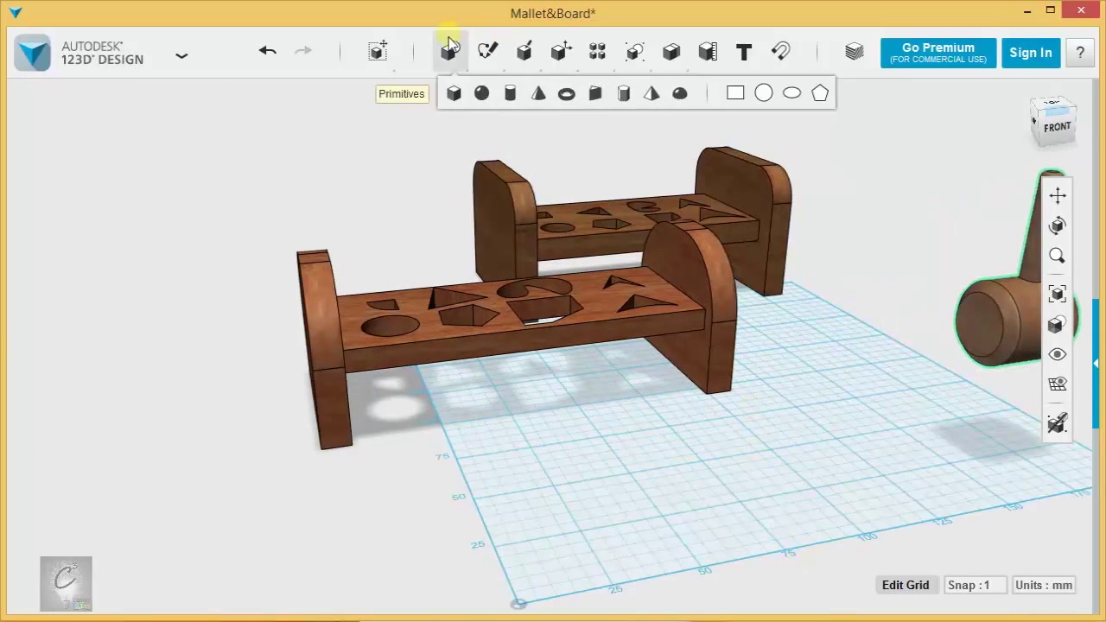
left_click(507, 98)
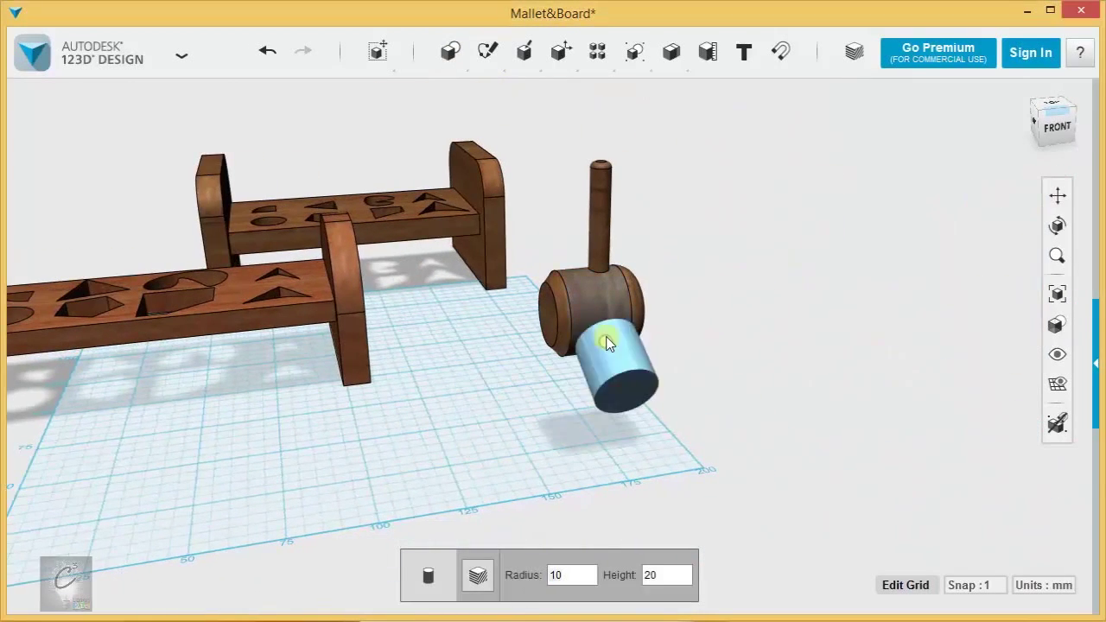
left_click(593, 456)
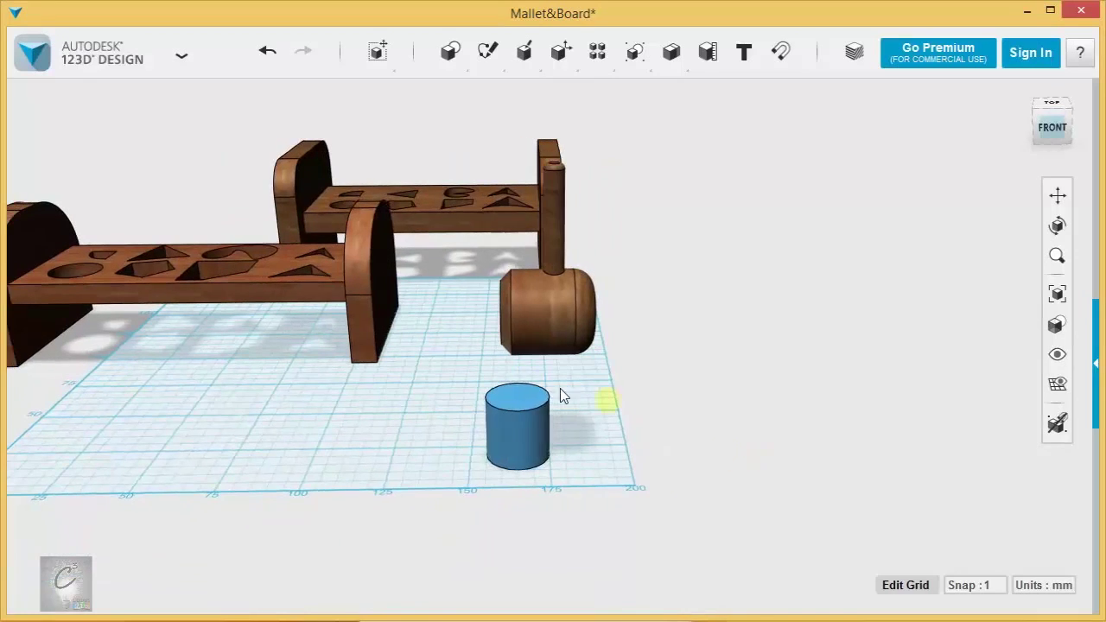
left_click(520, 475)
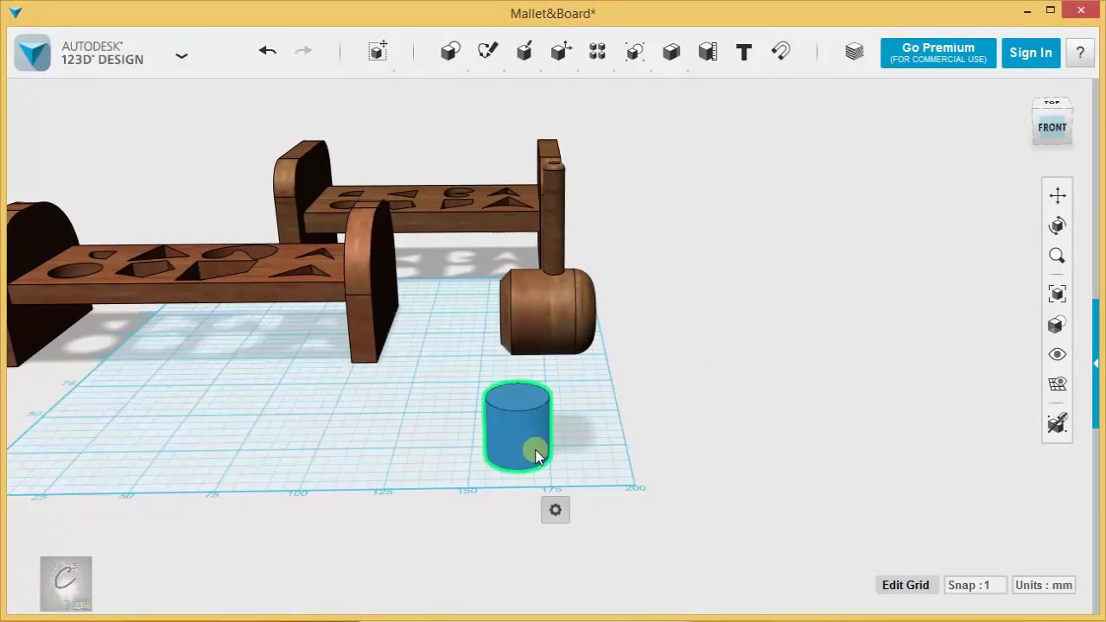
left_click(534, 449)
left_click_drag(516, 346, 672, 422)
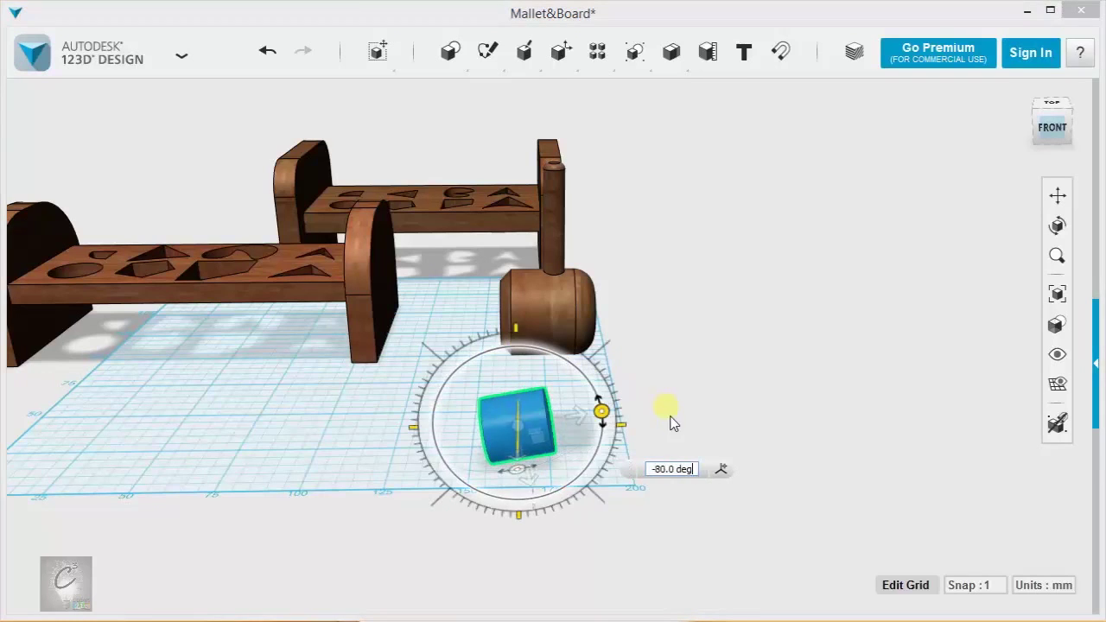
left_click(685, 391)
Lengthen the horizontal cylinder along its axis to about 35 mm with Smart Scale
left_click(552, 437)
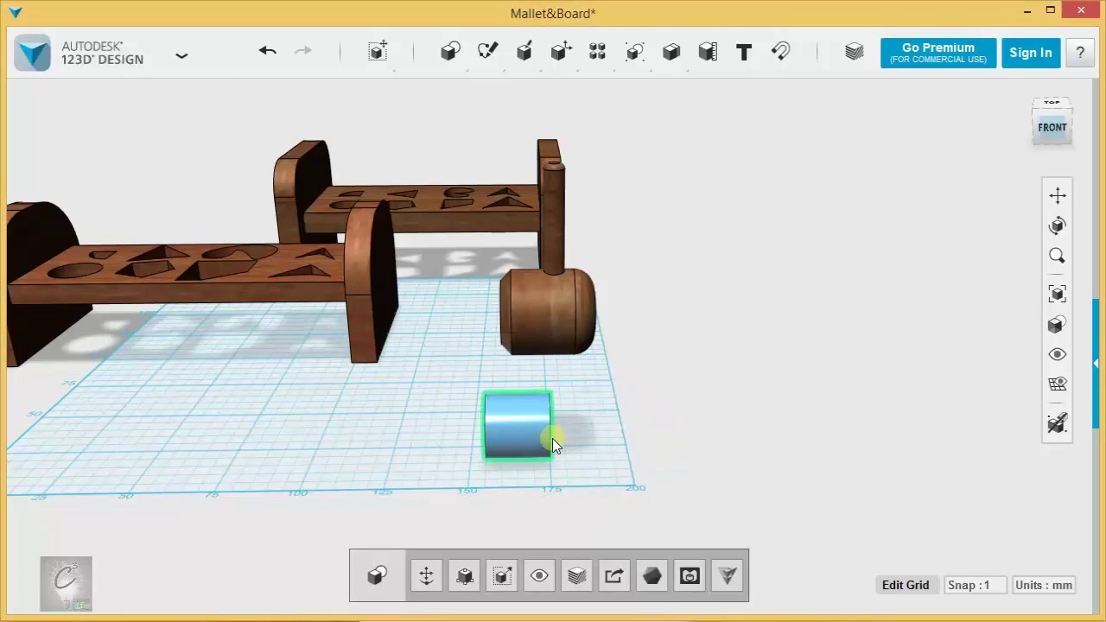
key("ctrl+b")
right_click_drag(589, 442, 399, 398)
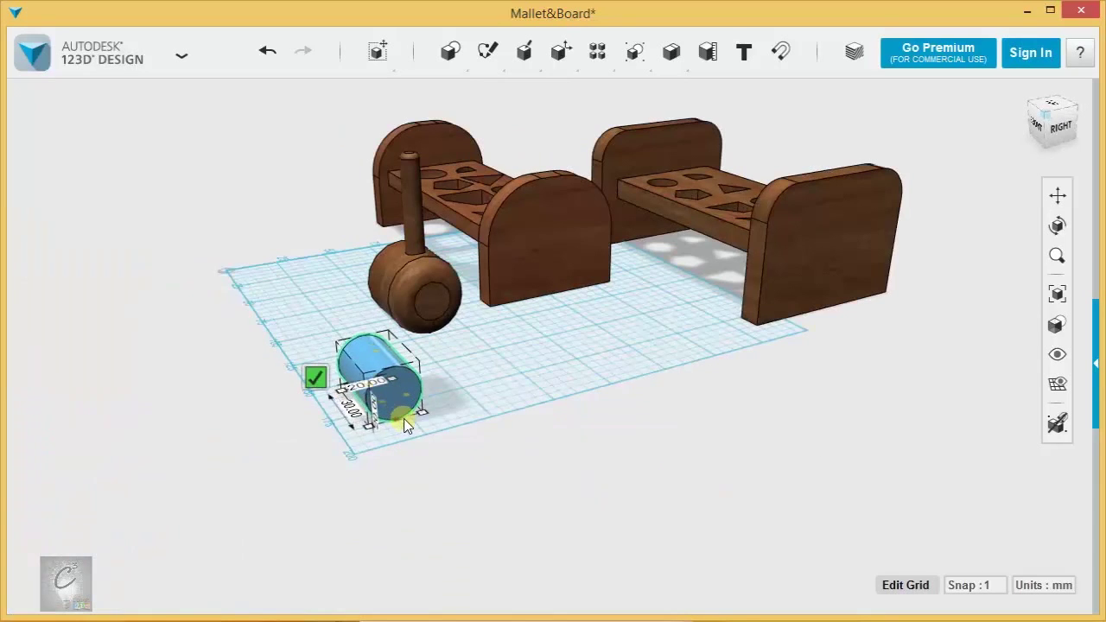
right_click_drag(493, 401, 589, 452)
scroll(453, 358, "up", 3)
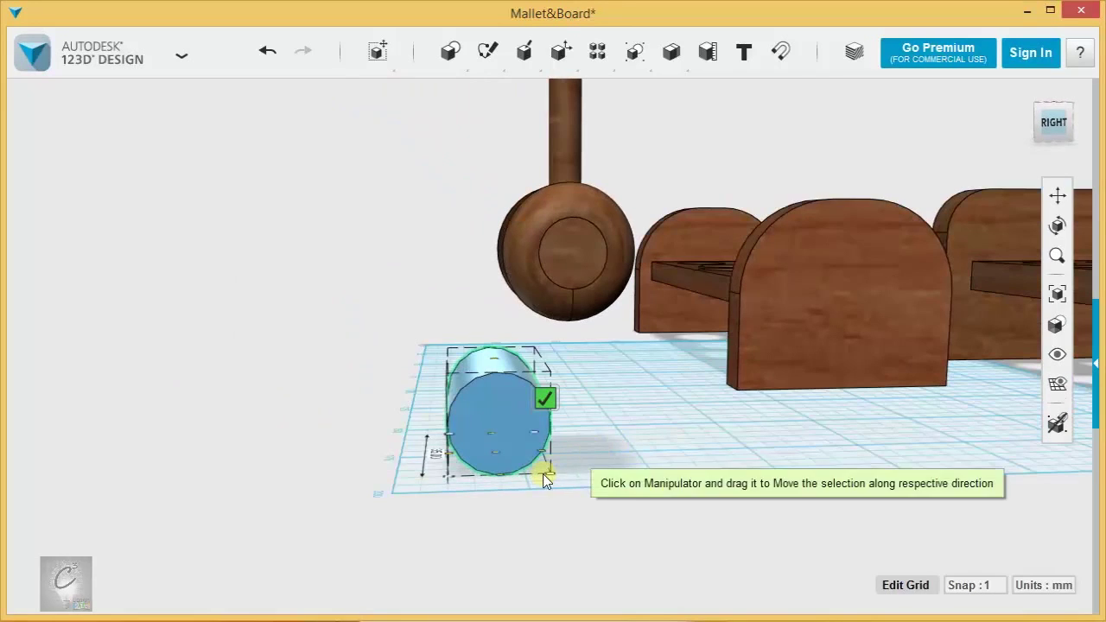
Try to widen the horizontal cylinder across its diameter with Smart Scale
left_click_drag(551, 473, 581, 474)
left_click(616, 471)
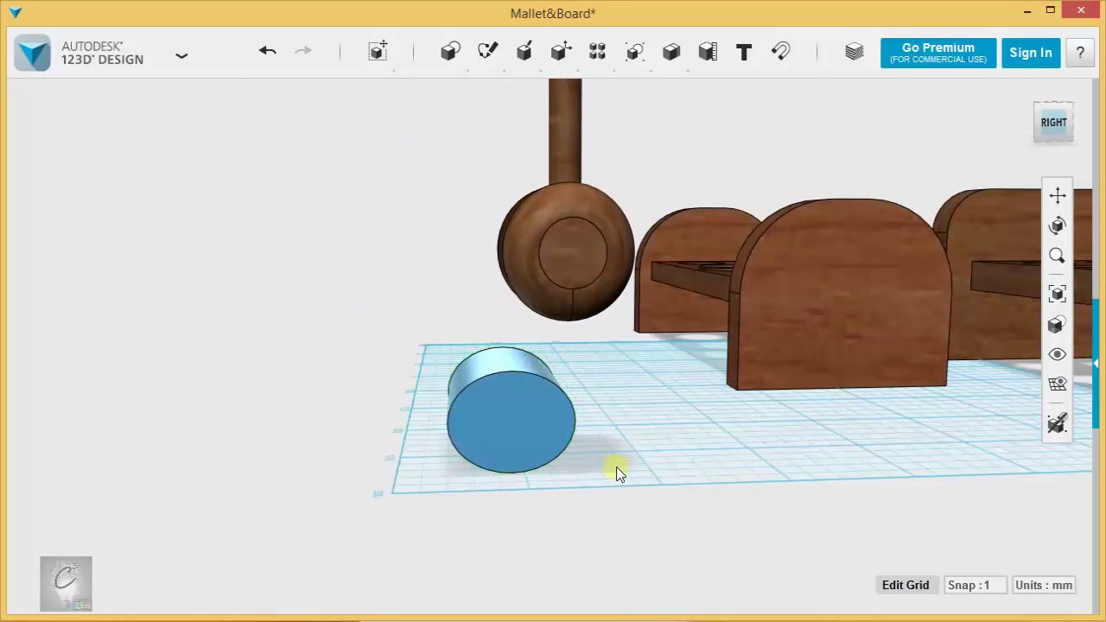
right_click_drag(437, 434, 553, 437)
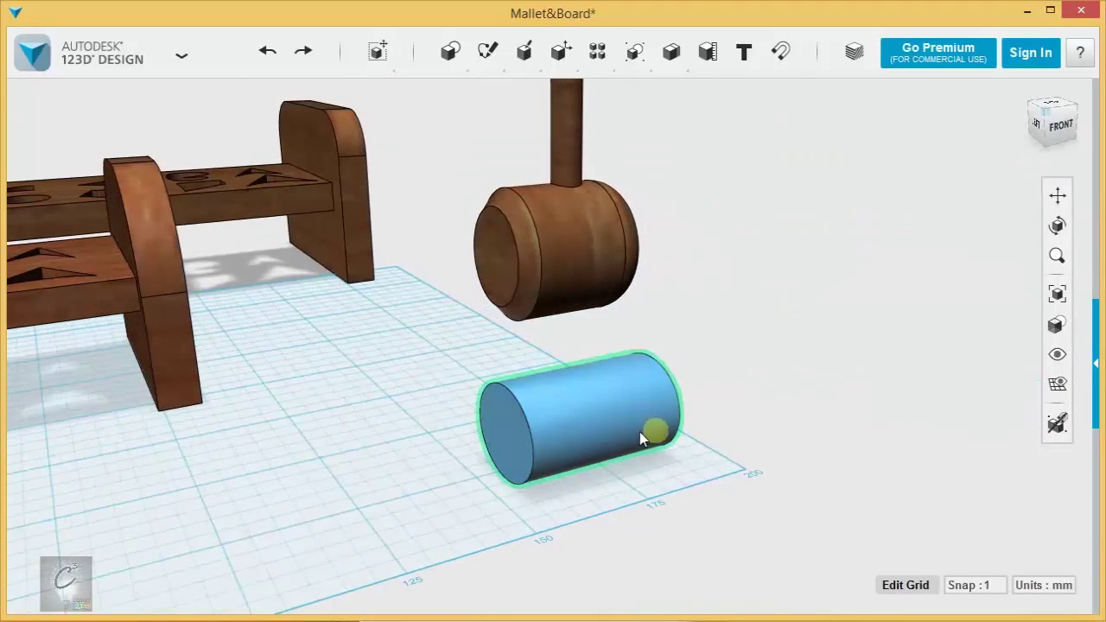
Scale the horizontal cylinder up uniformly by a factor of about 1.29
left_click(641, 433)
left_click(490, 590)
right_click_drag(593, 519, 667, 405)
left_click(682, 389)
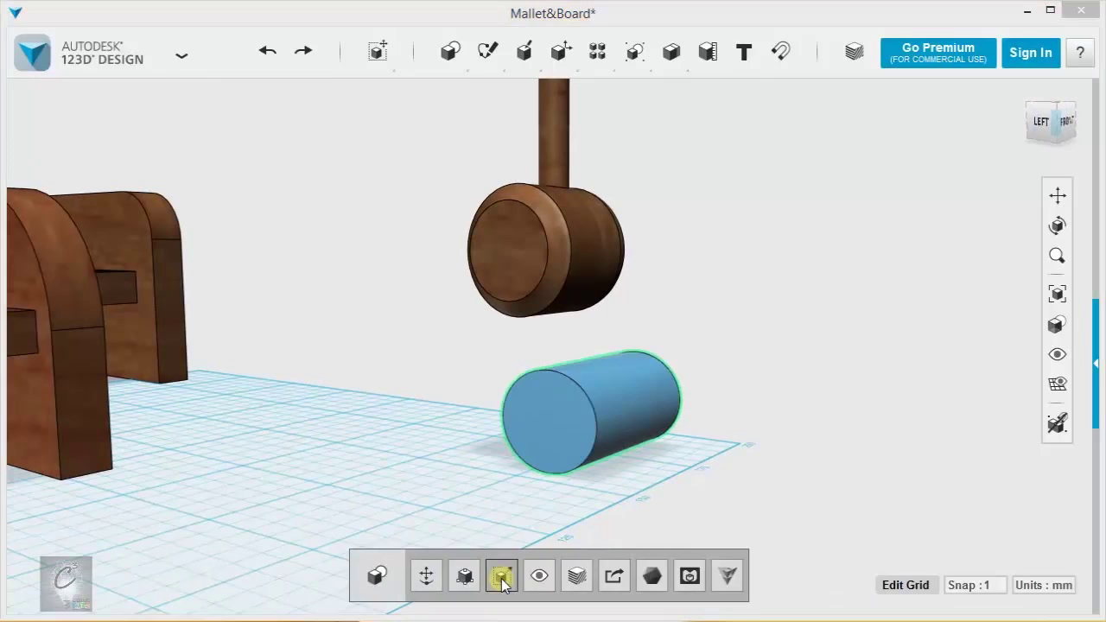
left_click(499, 504)
left_click_drag(630, 410, 765, 395)
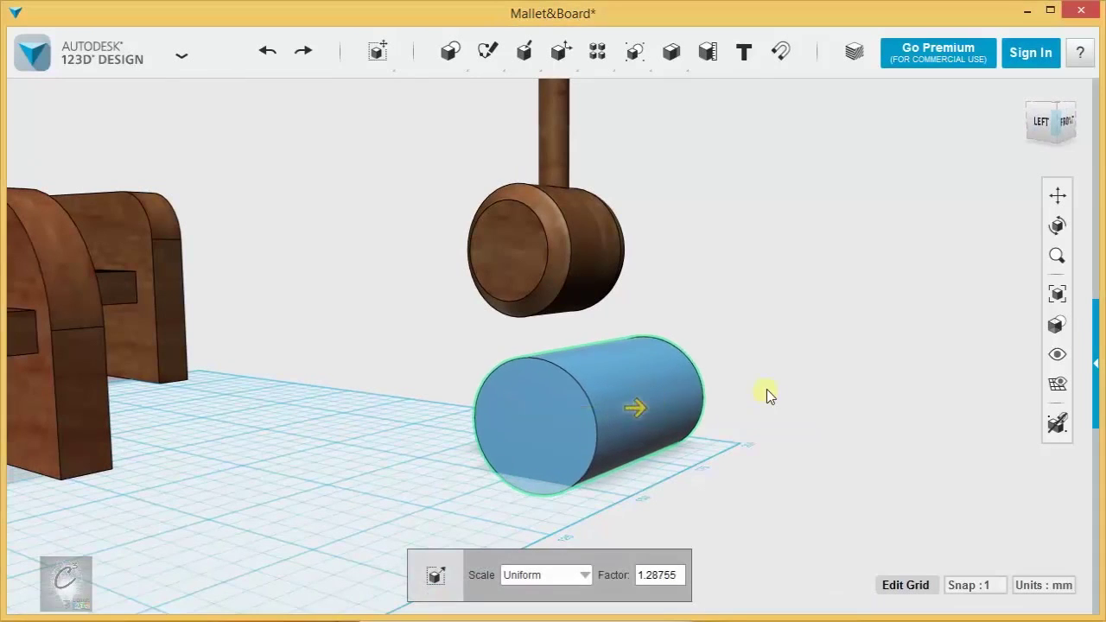
right_click_drag(766, 395, 769, 354)
left_click(767, 350)
Shorten the enlarged cylinder along its axis and move it along the grid's front edge, away from the mallet
left_click(590, 409)
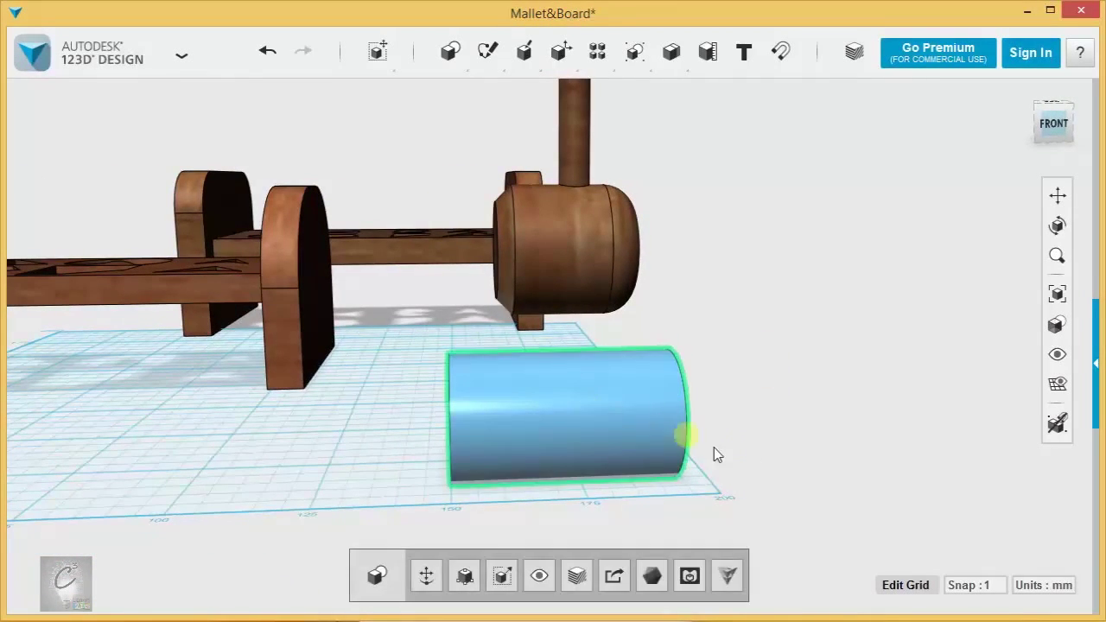
key("ctrl+b")
right_click_drag(785, 451, 636, 447)
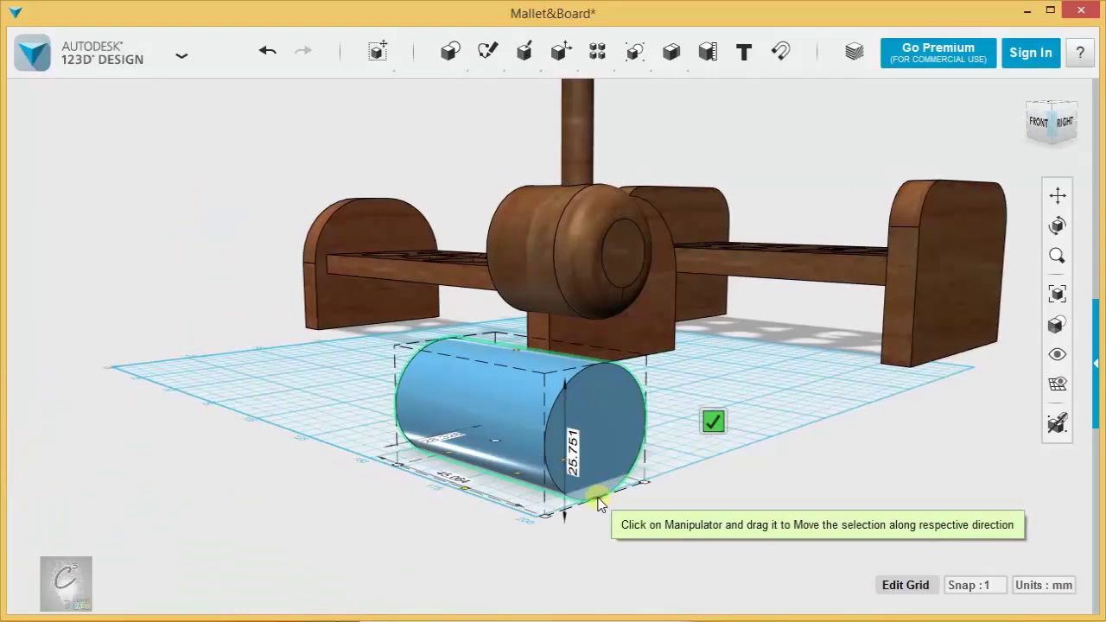
left_click_drag(593, 494, 557, 484)
right_click_drag(685, 410, 200, 516)
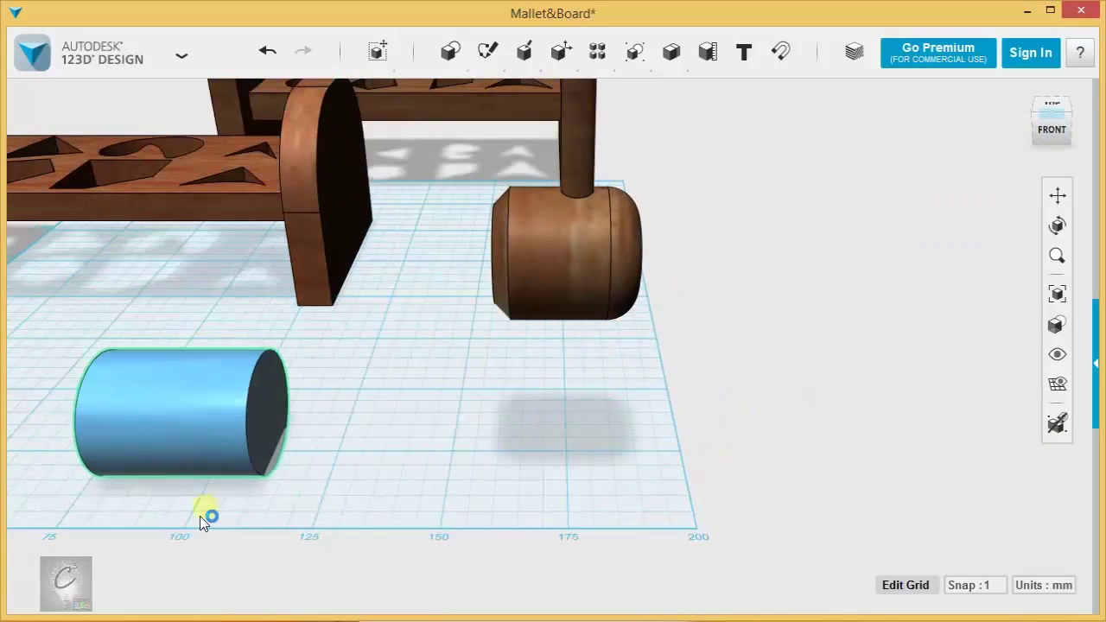
Place a second, upright cylinder of radius 10 mm and height 20 mm on the grid beside the first
middle_click_drag(402, 432, 594, 444)
mouse_move(450, 67)
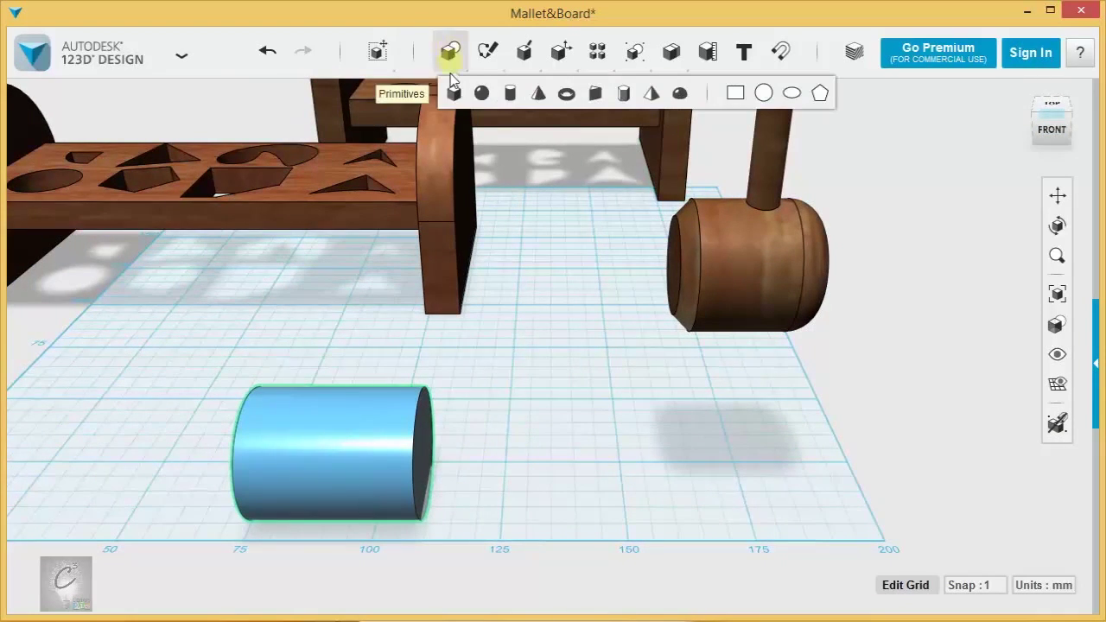
left_click(510, 95)
left_click(600, 491)
Enlarge the upright cylinder with Smart Scale to about 23.5 mm wide, 22 mm deep and 29.3 mm high
left_click(653, 517)
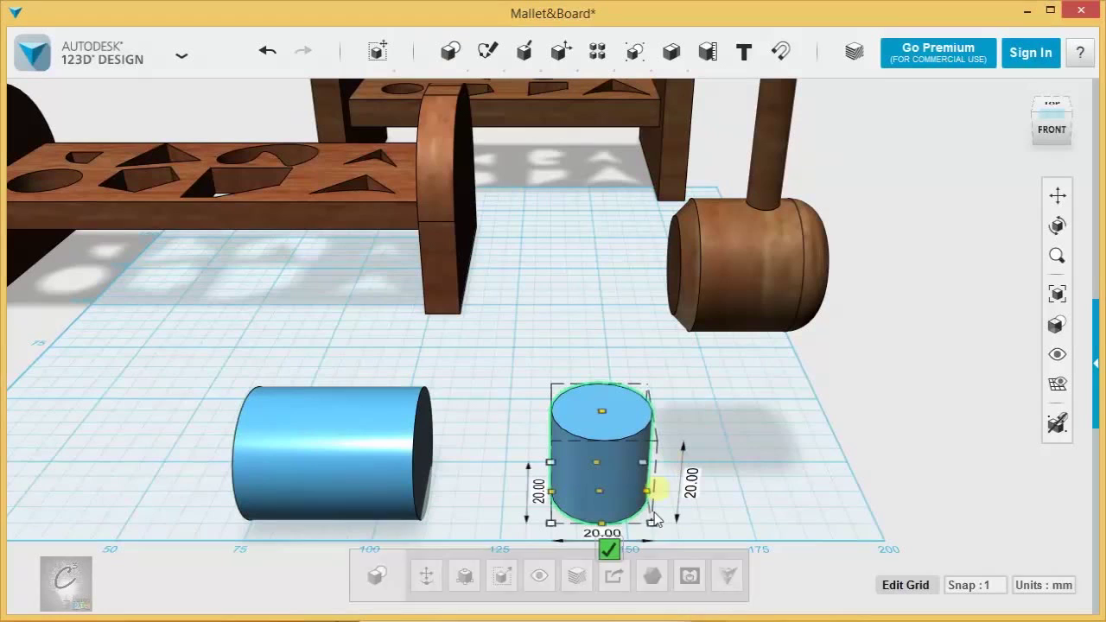
left_click_drag(654, 517, 631, 505)
left_click_drag(691, 485, 694, 511)
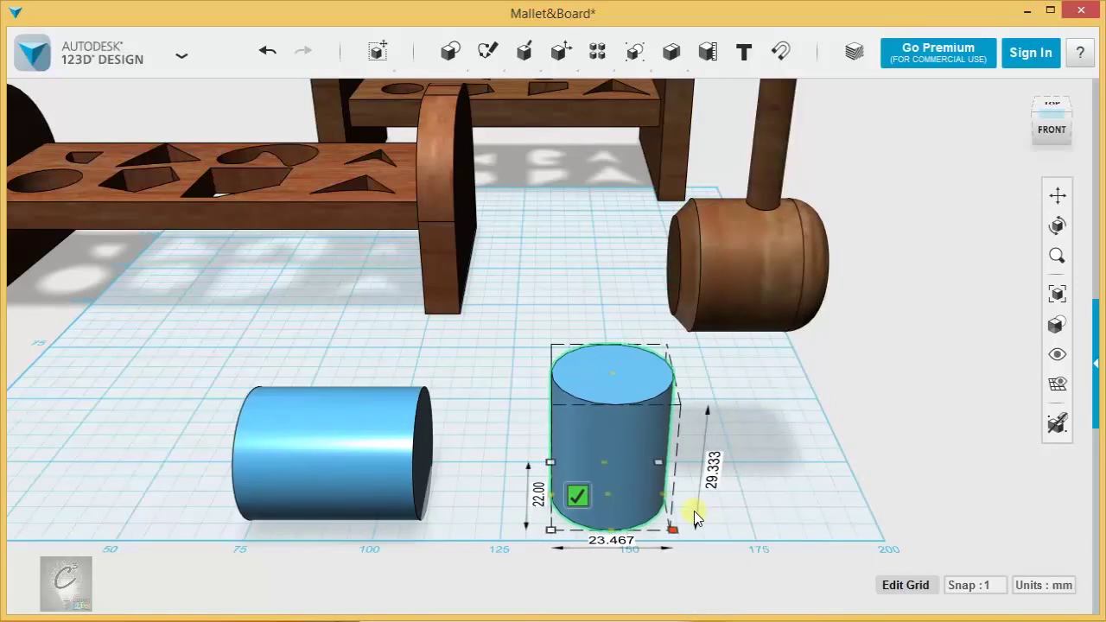
left_click(579, 491)
left_click(535, 504)
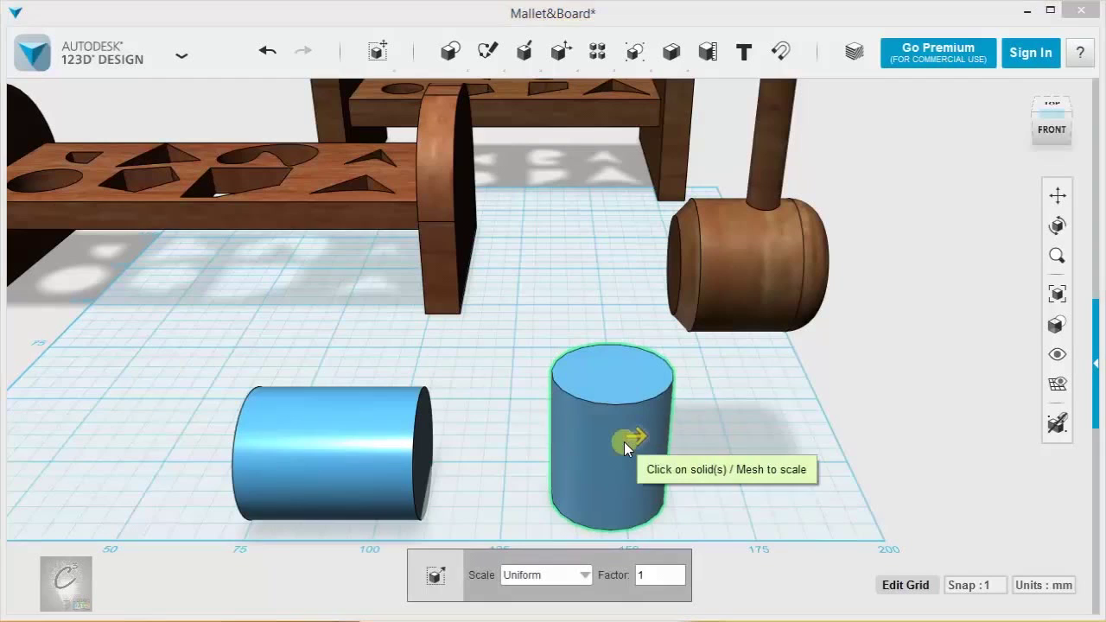
left_click(825, 439)
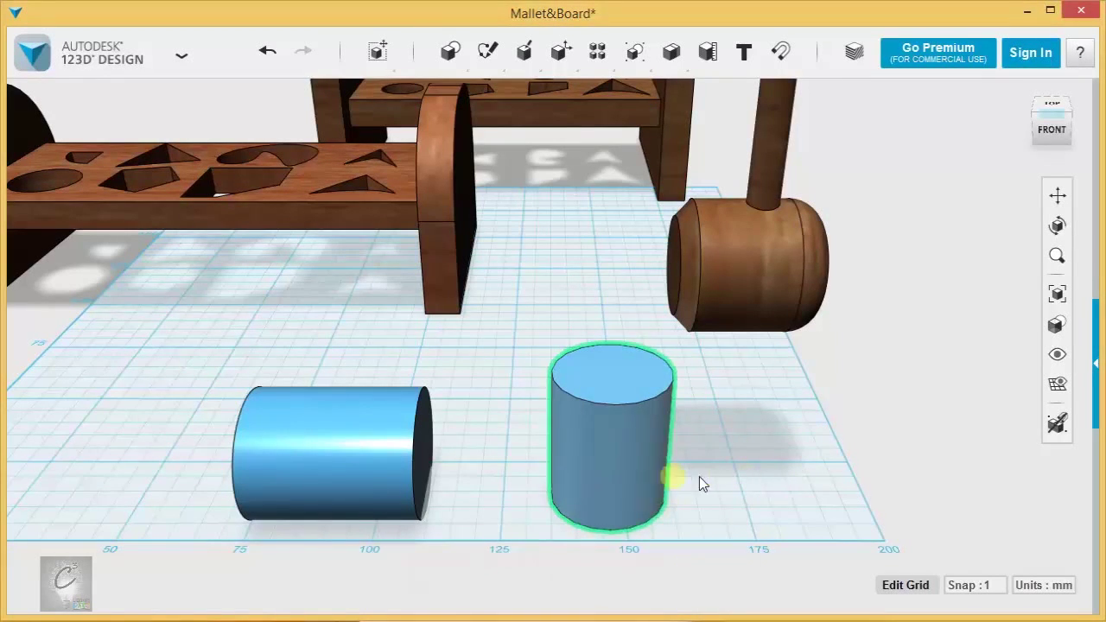
Resize the upright cylinder with Smart Scale to 9 mm wide, 9 mm deep and 66 mm high
key("ctrl+b")
left_click_drag(670, 531, 638, 515)
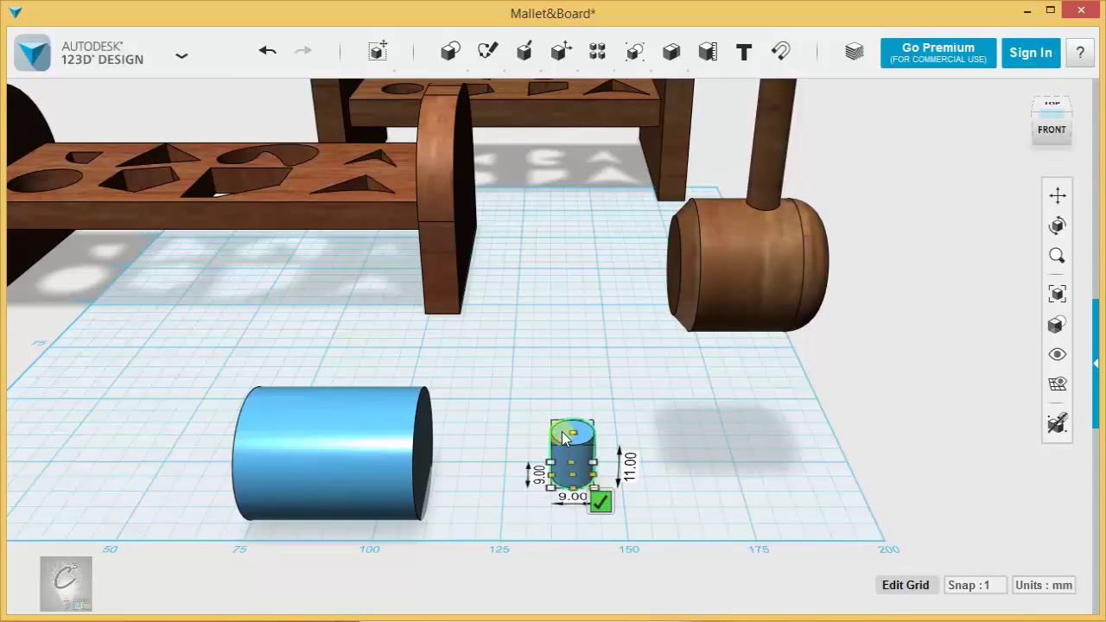
left_click_drag(563, 438, 578, 172)
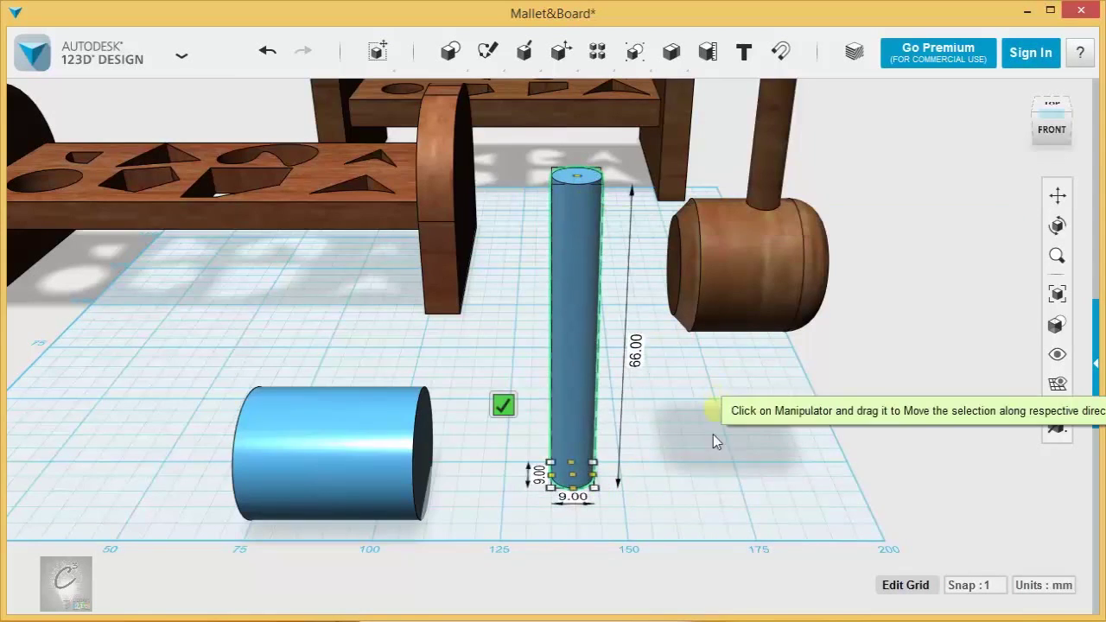
left_click(716, 516)
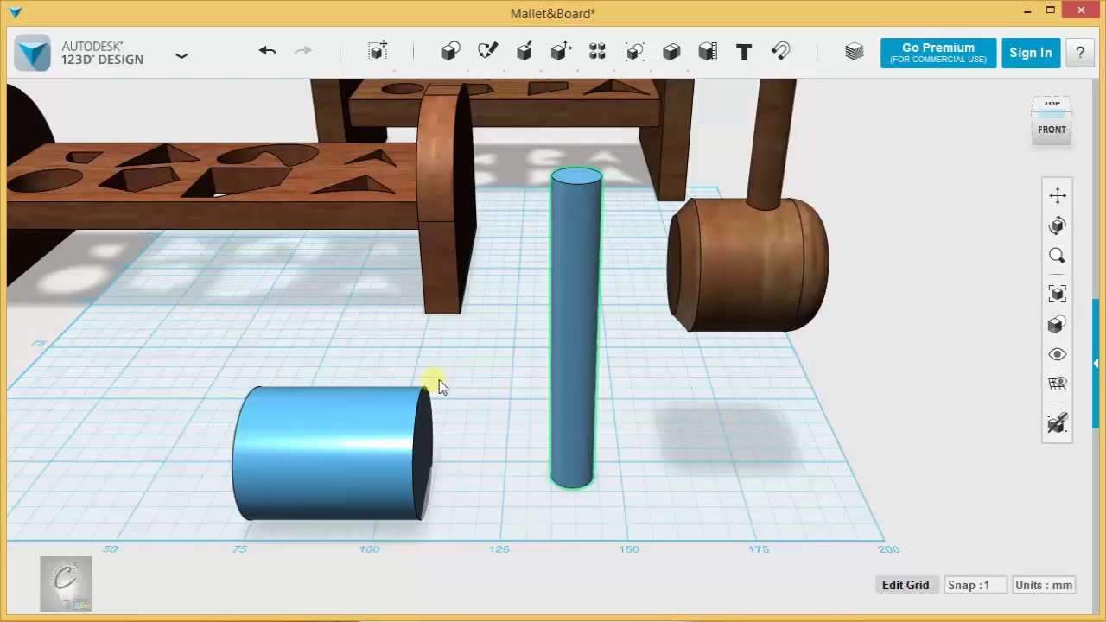
Align the two cylinders so the upright handle is centred on the horizontal head across both its width and length
right_click_drag(439, 385, 746, 386)
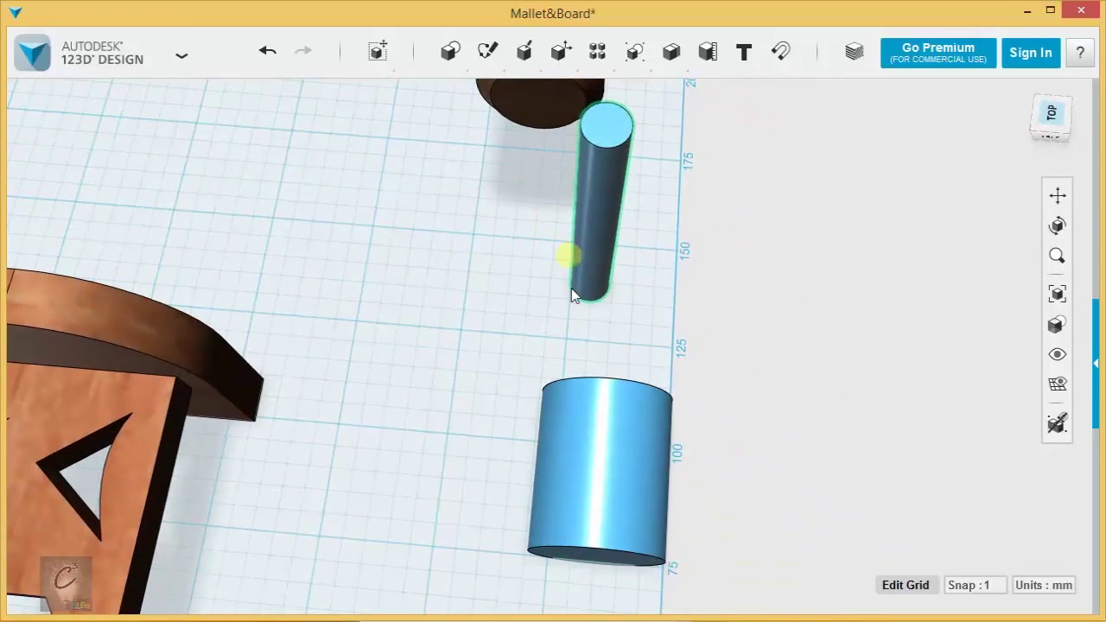
mouse_move(453, 50)
mouse_move(359, 41)
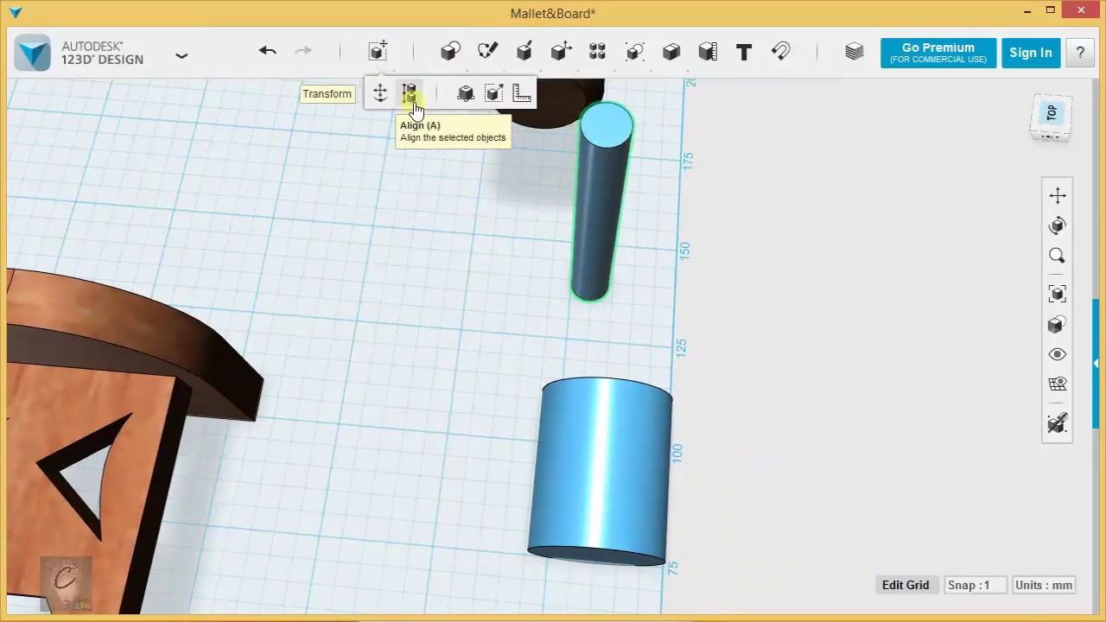
left_click(600, 268)
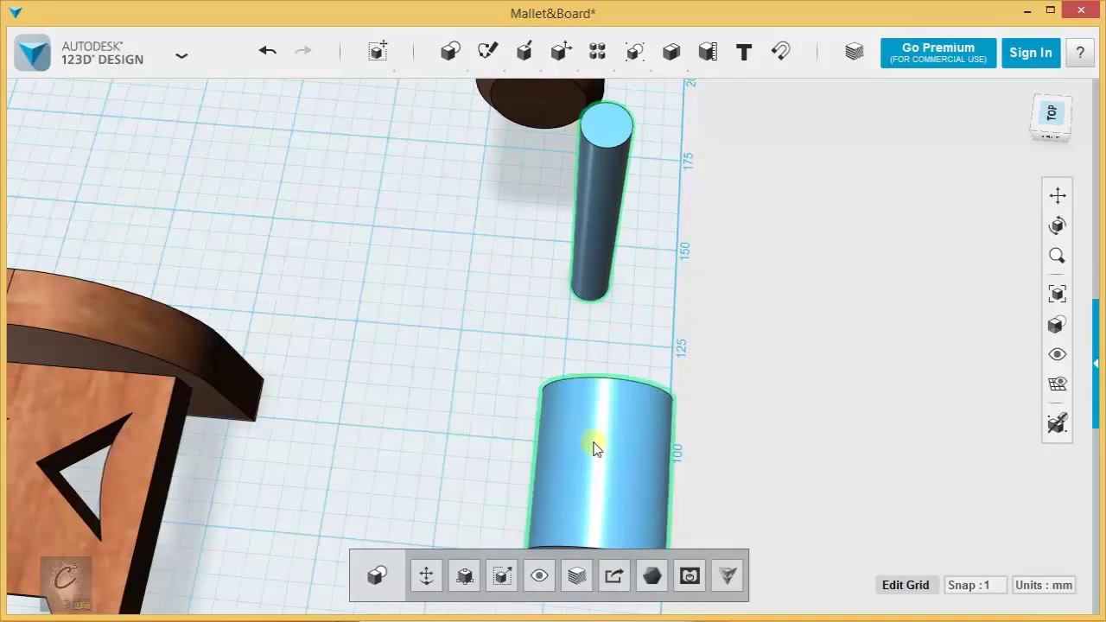
left_click(429, 98)
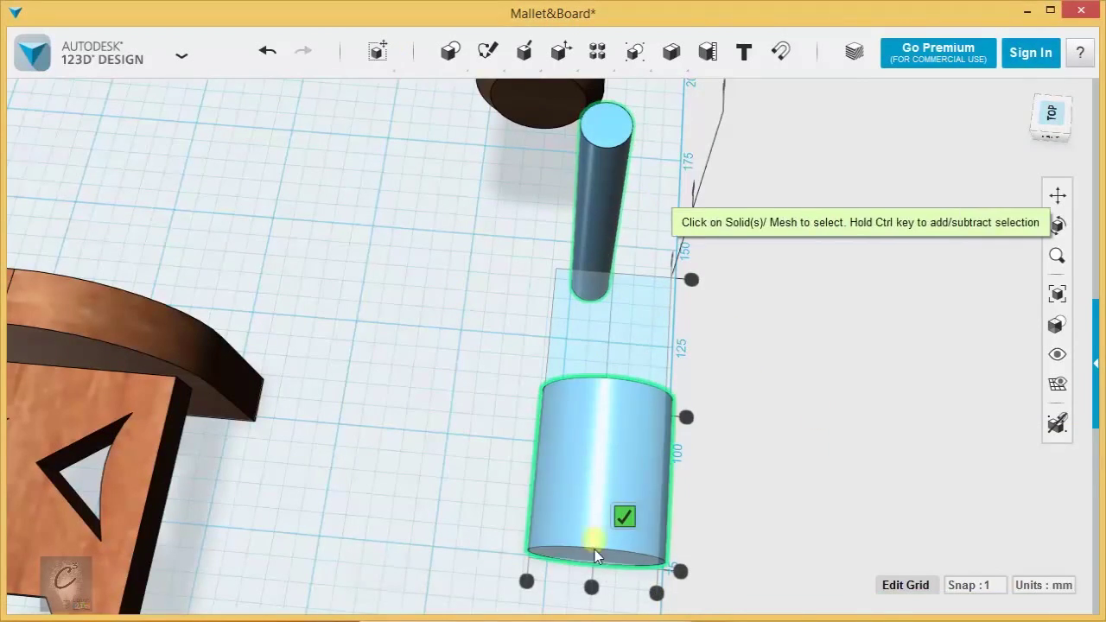
left_click(591, 593)
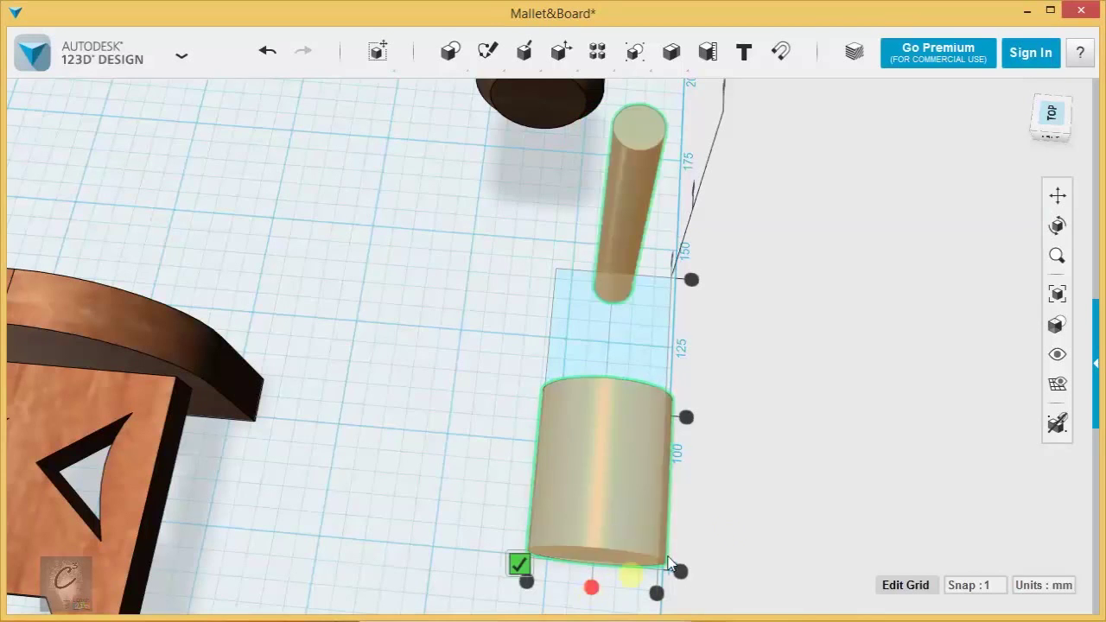
right_click_drag(714, 535, 766, 513)
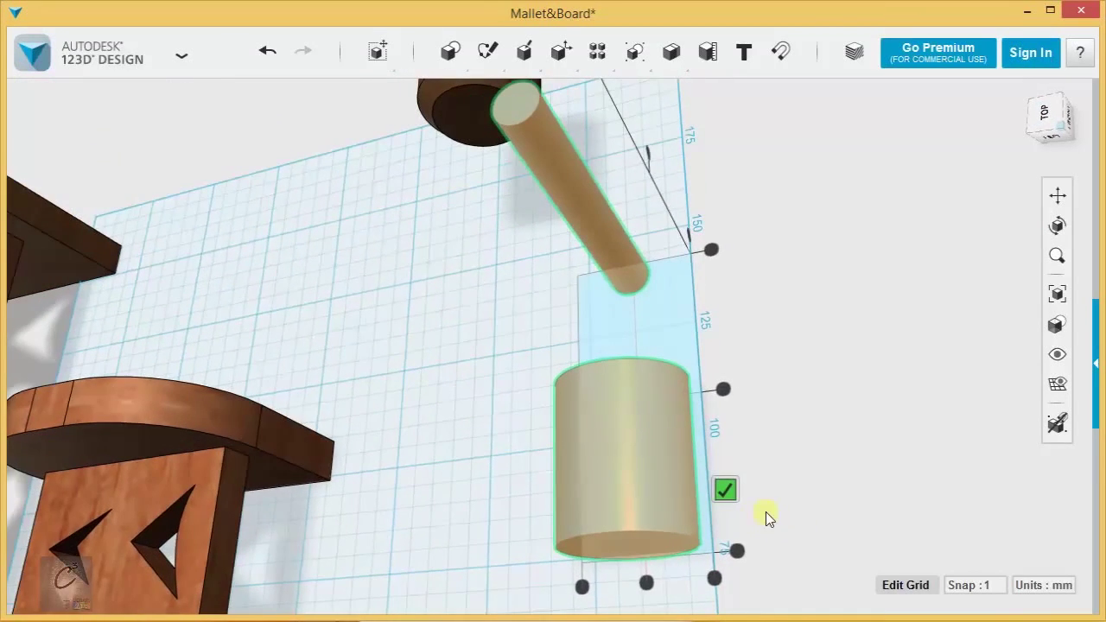
left_click(726, 392)
right_click_drag(810, 373, 677, 370)
left_click(792, 360)
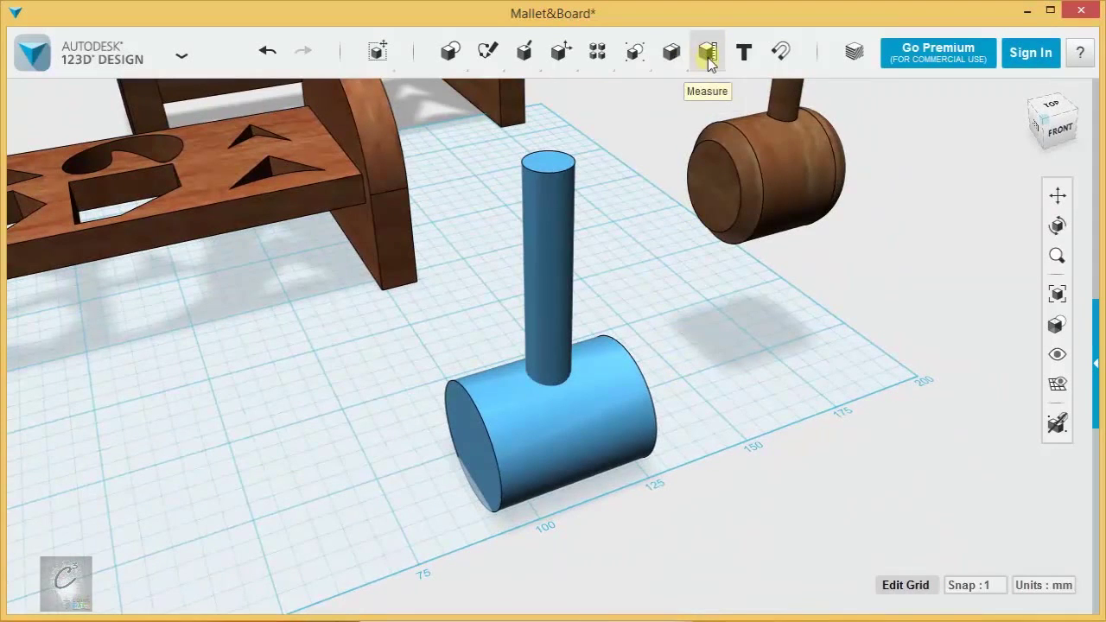
Merge the handle into the horizontal cylinder as one solid, with the head as target and the handle as source
left_click(673, 95)
left_click(563, 407)
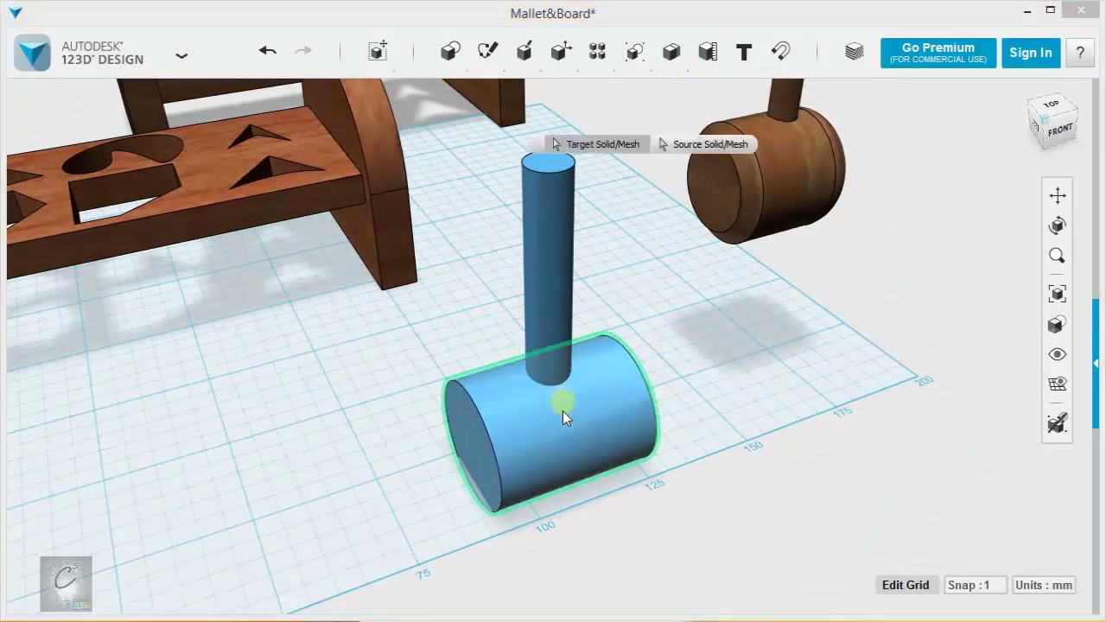
left_click(567, 283)
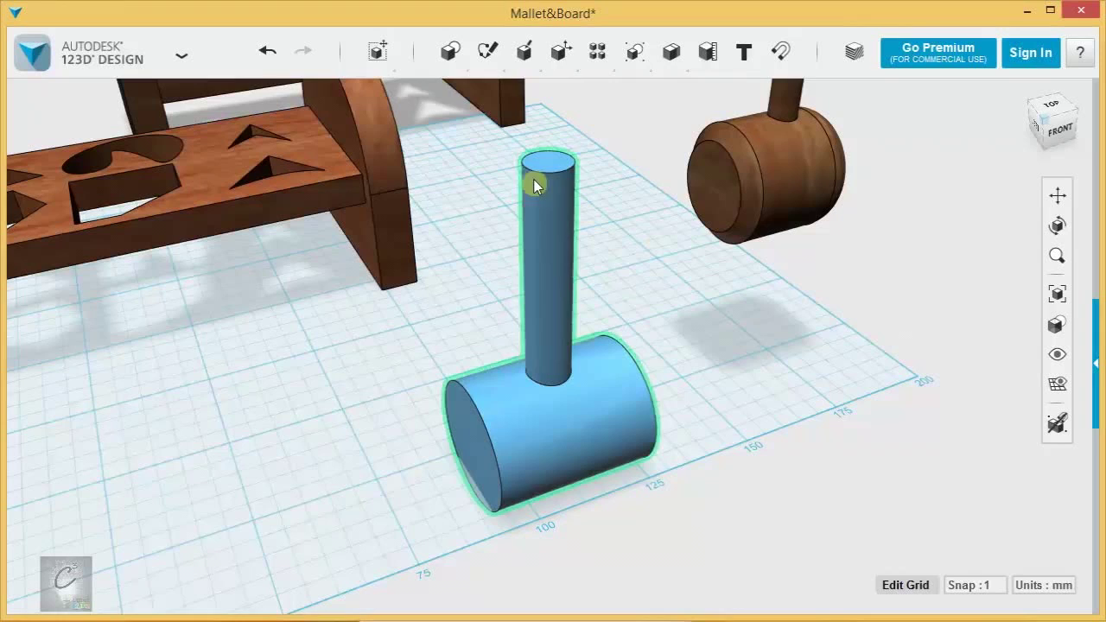
mouse_move(526, 54)
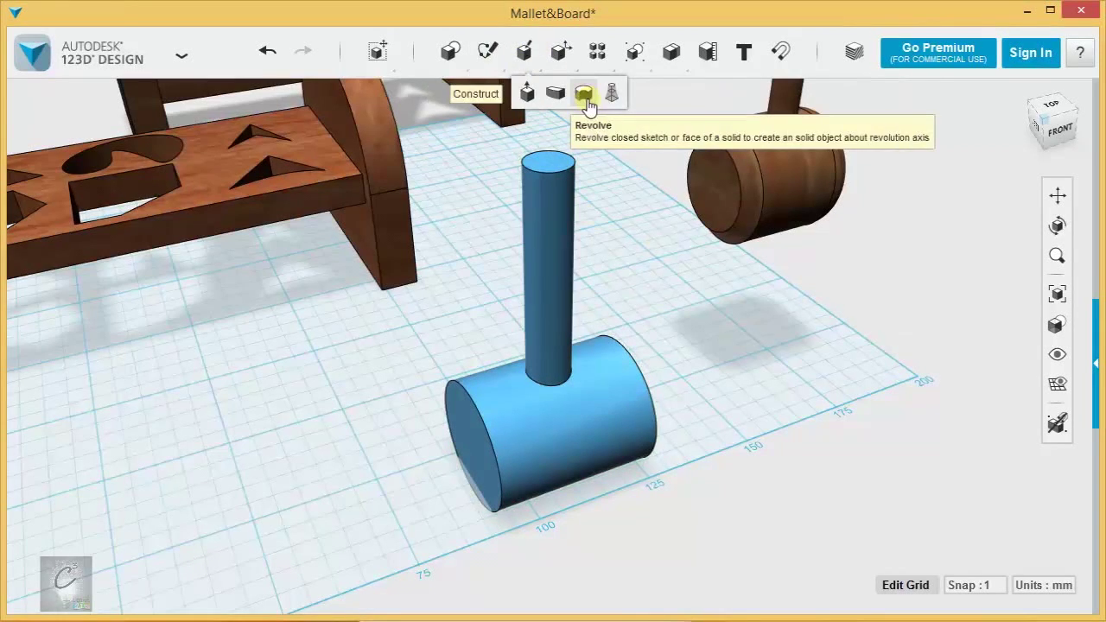
mouse_move(562, 54)
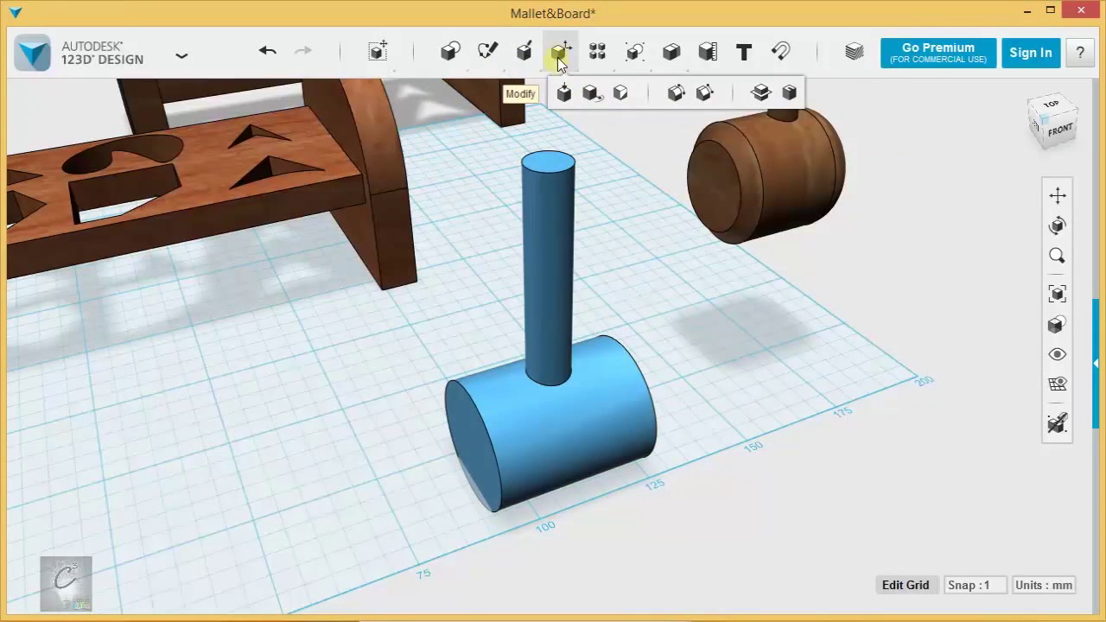
left_click(678, 94)
left_click(553, 171)
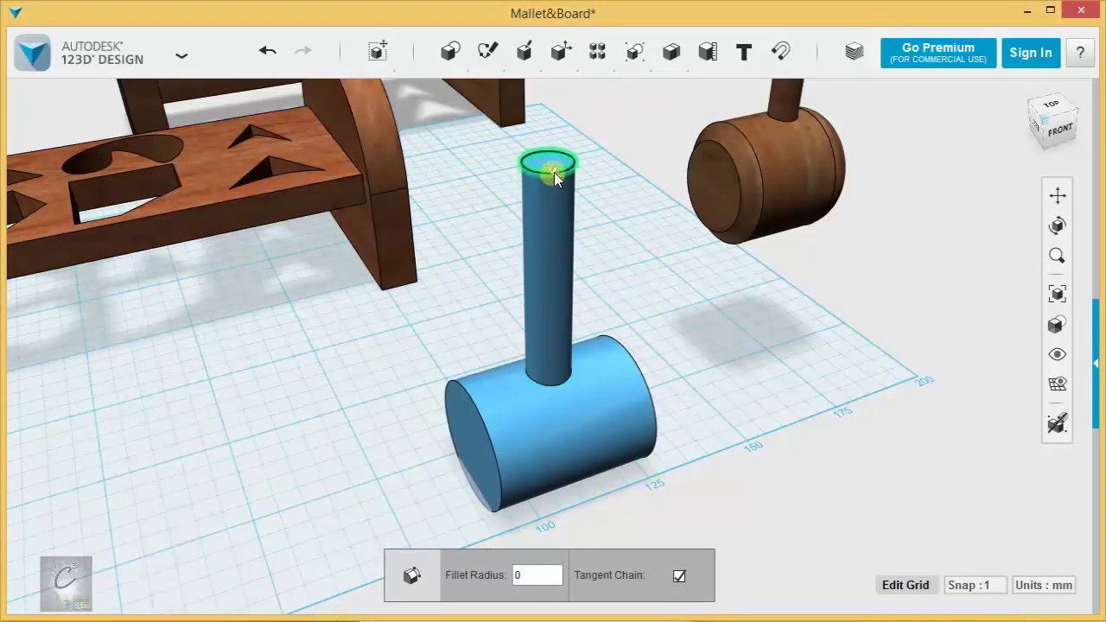
type("4")
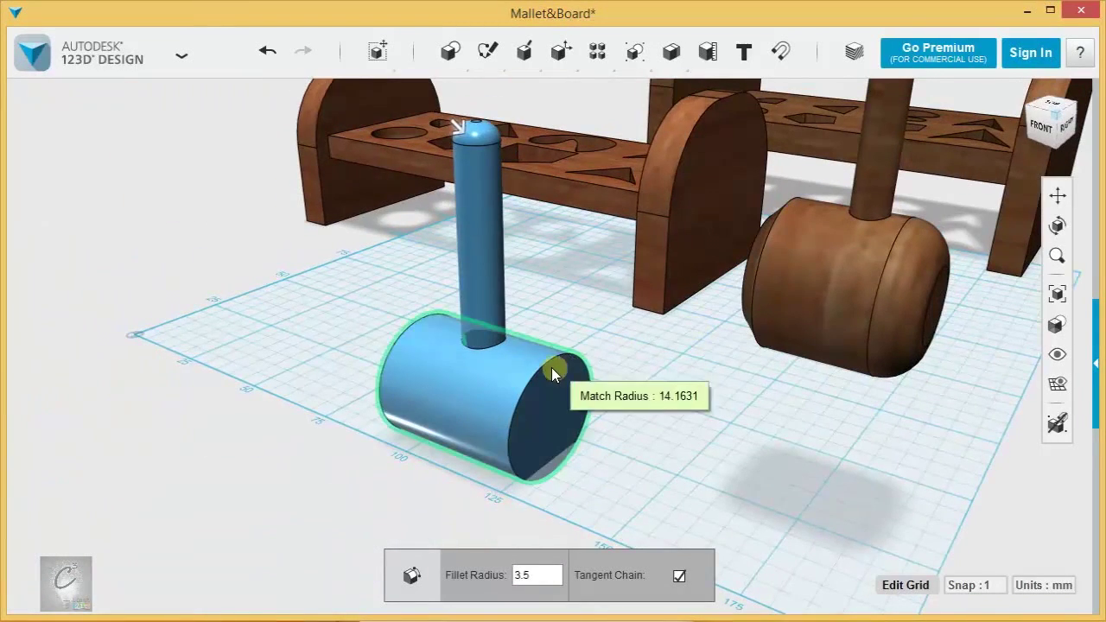
left_click(546, 365)
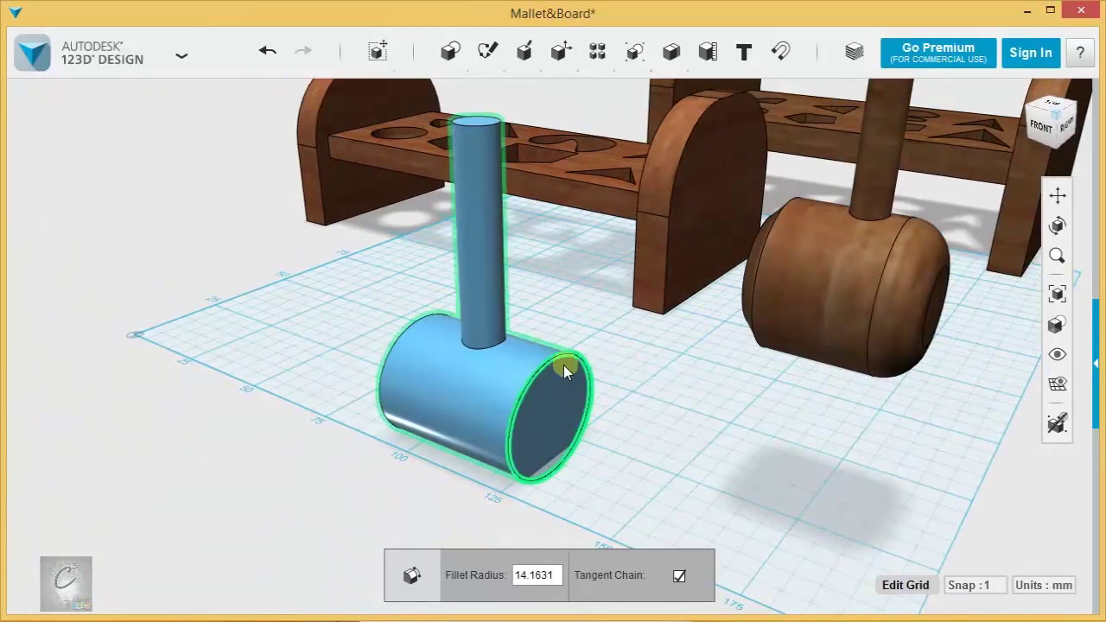
key("Escape")
Fillet the circular edge at the mallet head's end facing away from the grid origin with a 10 mm radius
double_click(550, 378)
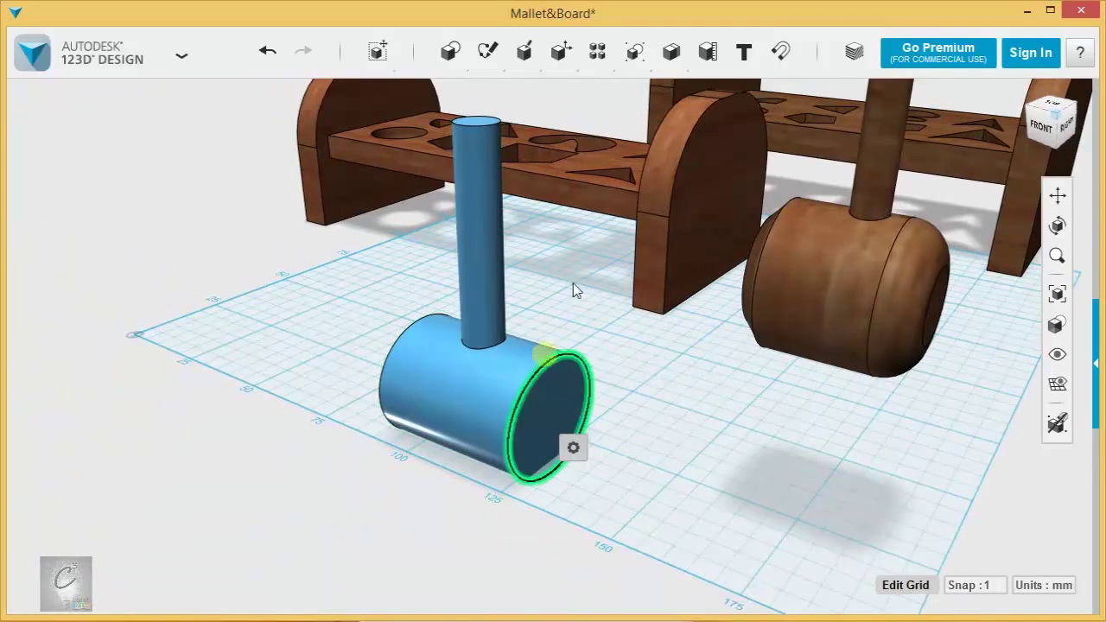
mouse_move(573, 446)
left_click(634, 444)
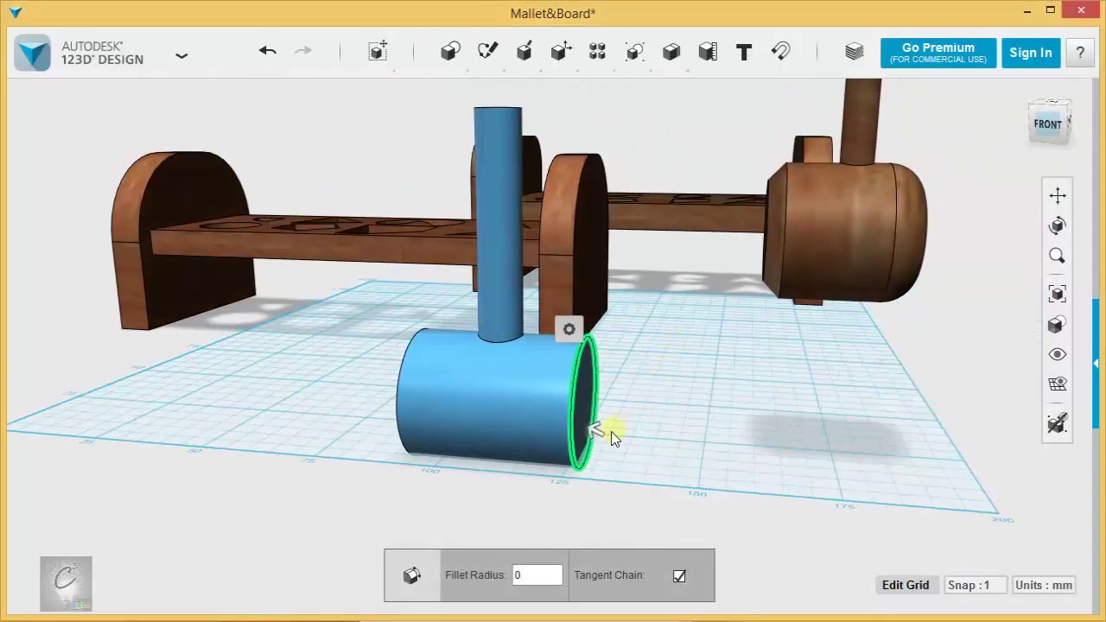
left_click_drag(593, 432, 590, 424)
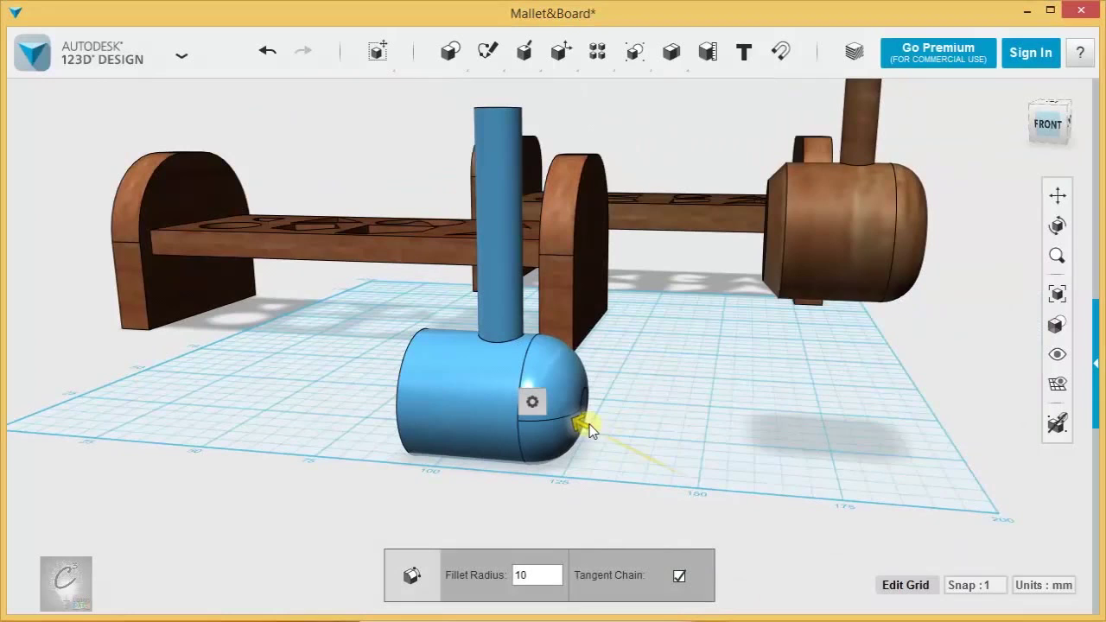
left_click(653, 419)
Project the circular outline of the mallet head's remaining flat end onto that face as a sketch
right_click_drag(662, 415, 791, 423)
right_click_drag(719, 423, 649, 422)
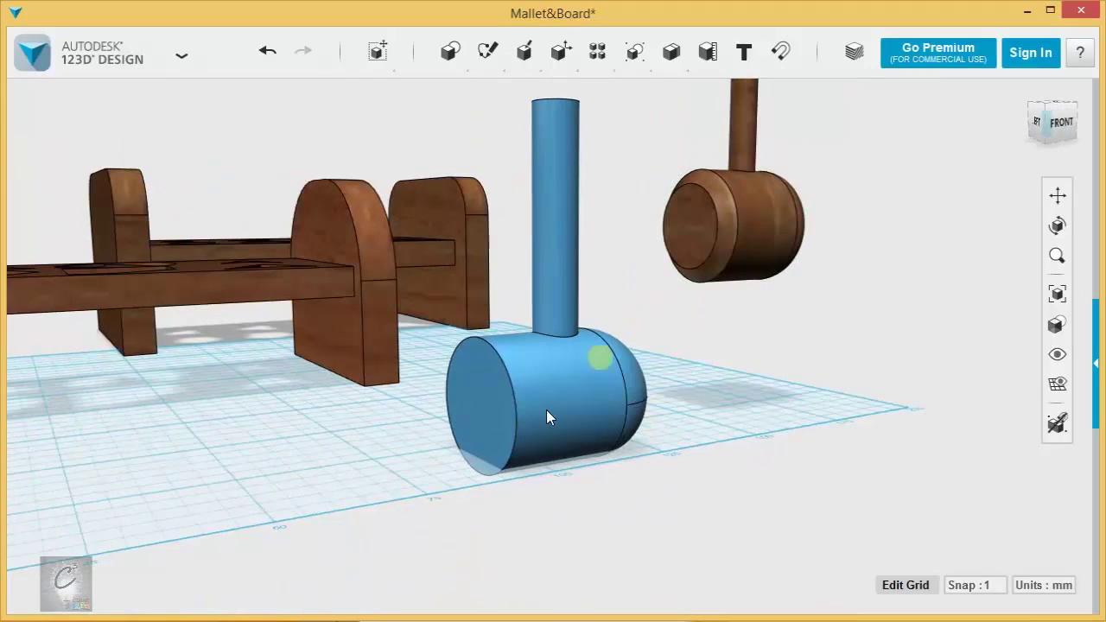
middle_click_drag(385, 454, 484, 388)
scroll(489, 393, "up", 3)
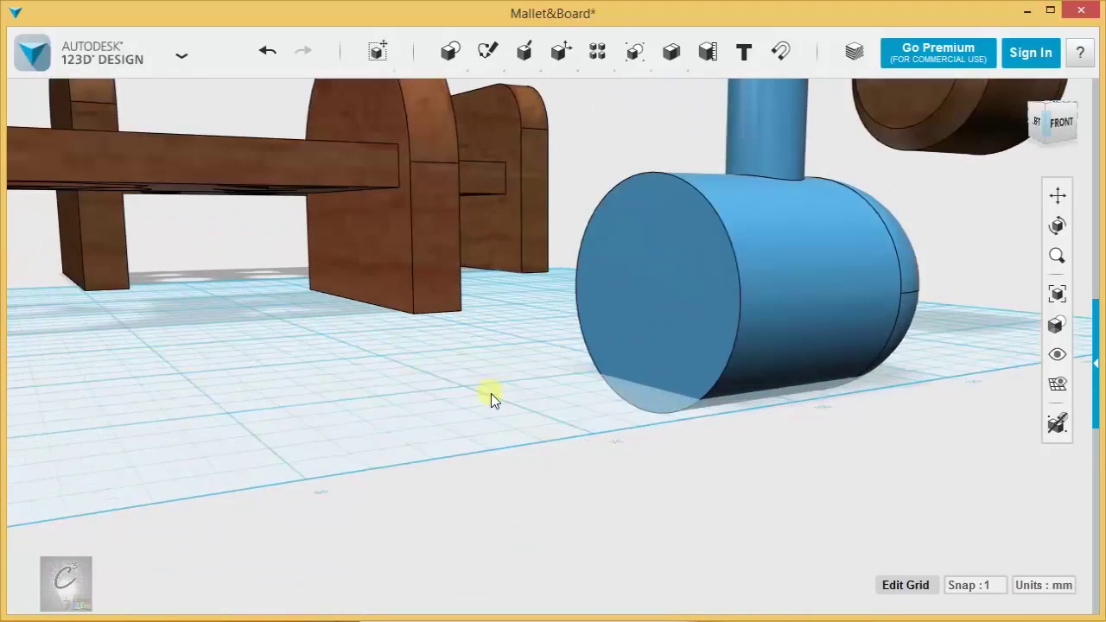
mouse_move(490, 58)
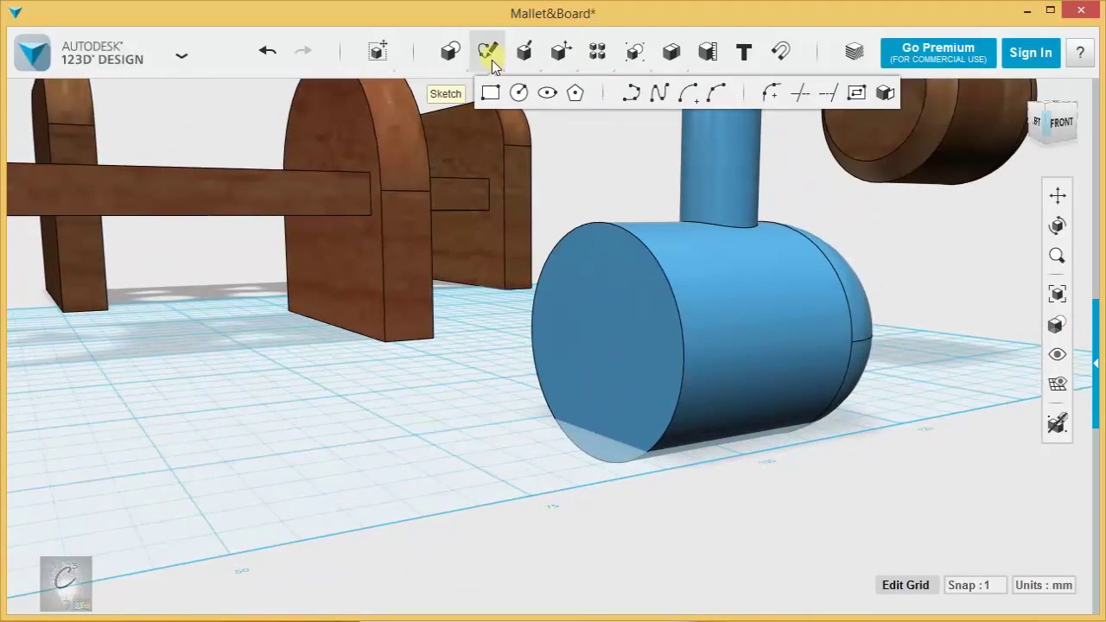
left_click(885, 92)
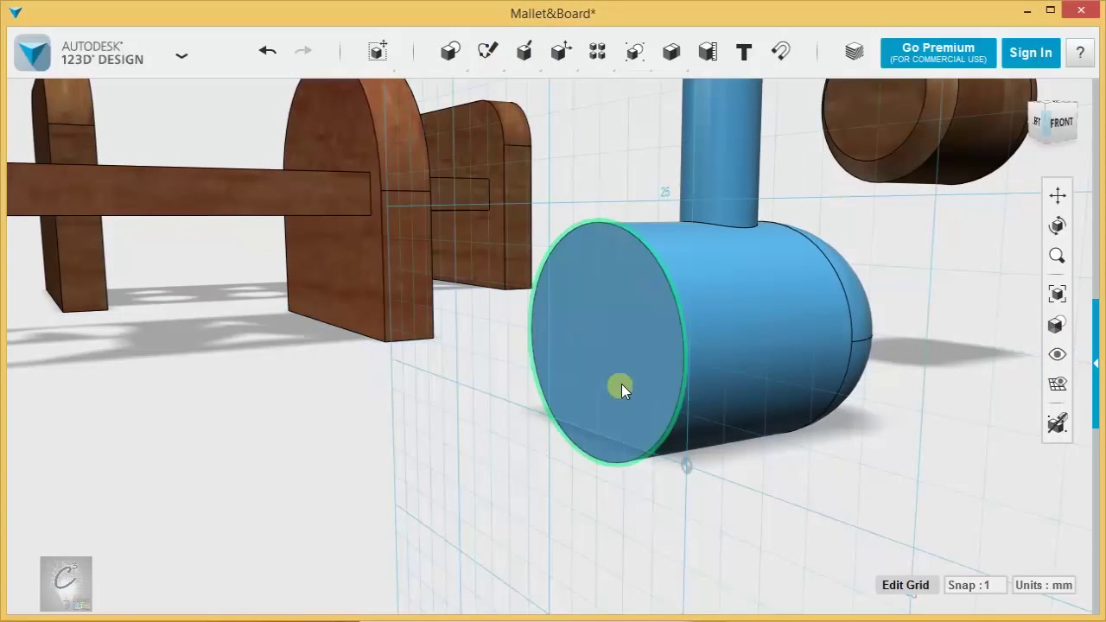
left_click(608, 378)
left_click(541, 360)
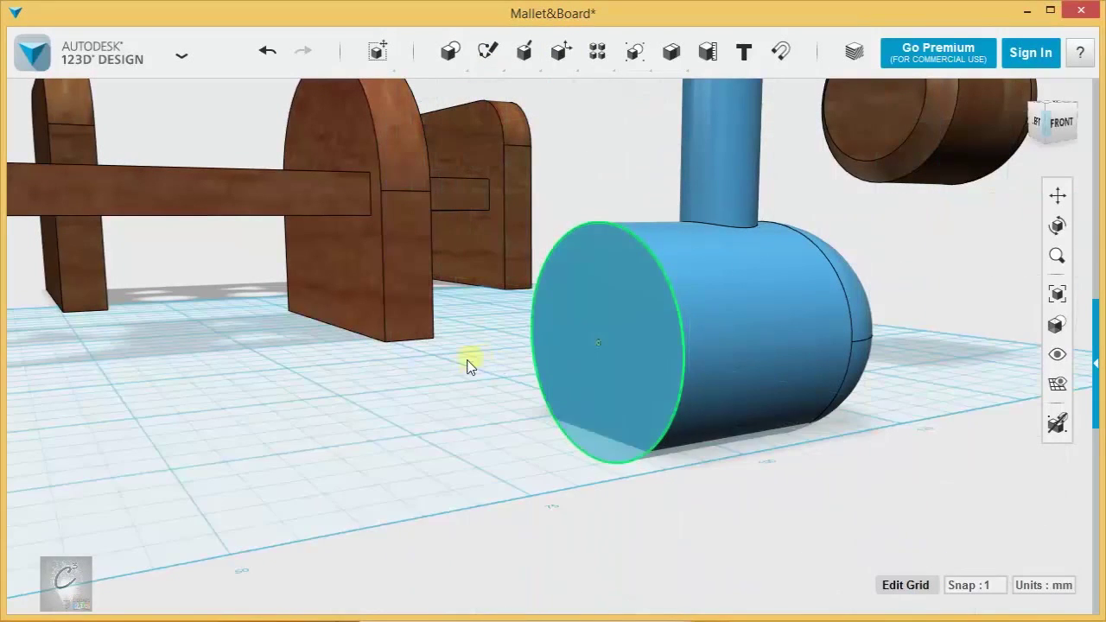
Extrude the projected circle outward from the mallet head's flat end by 4 mm, merging it with the head
left_click(630, 396)
mouse_move(657, 458)
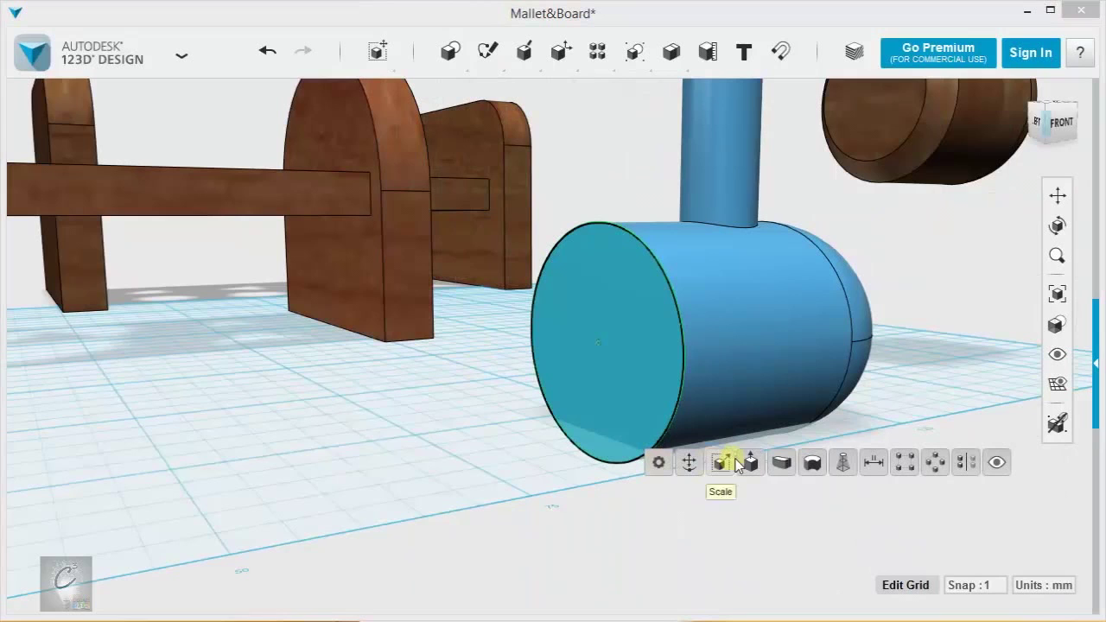
left_click(752, 465)
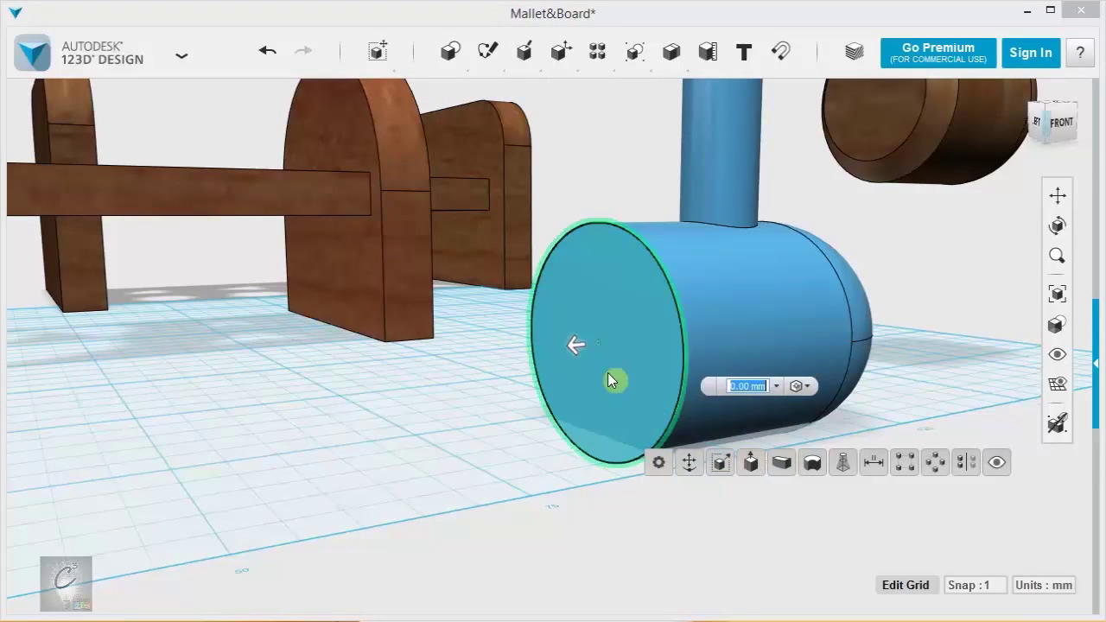
left_click(568, 350)
left_click_drag(554, 350, 538, 350)
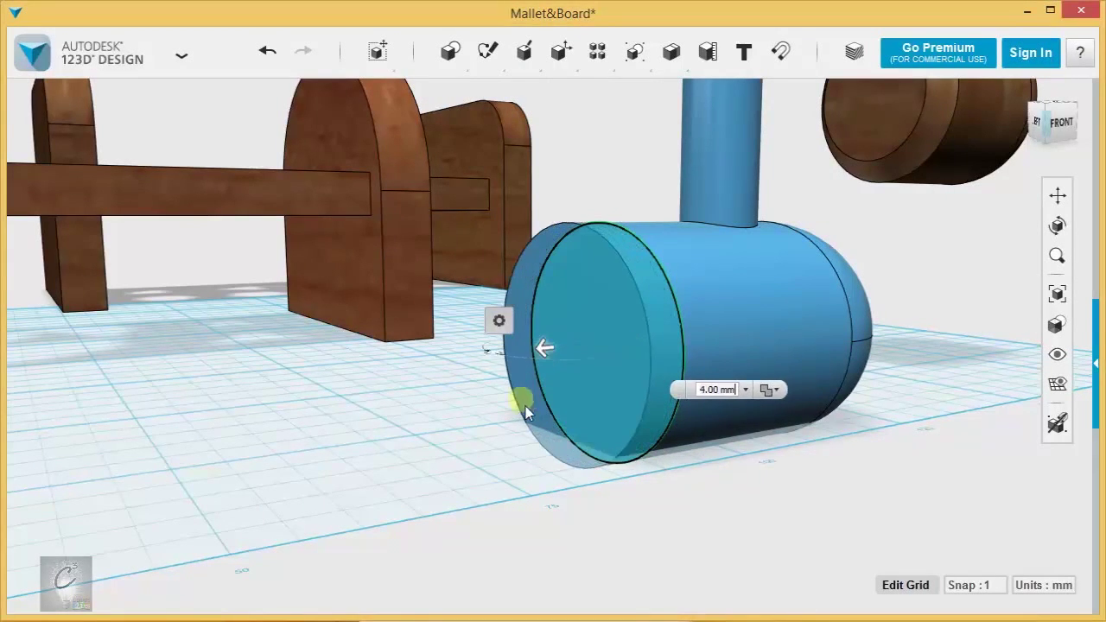
Set the extrusion's taper angle to 30 degrees so the end of the mallet head flares outward
right_click_drag(526, 406, 600, 497)
middle_click_drag(746, 463, 703, 277)
right_click_drag(744, 367, 678, 426)
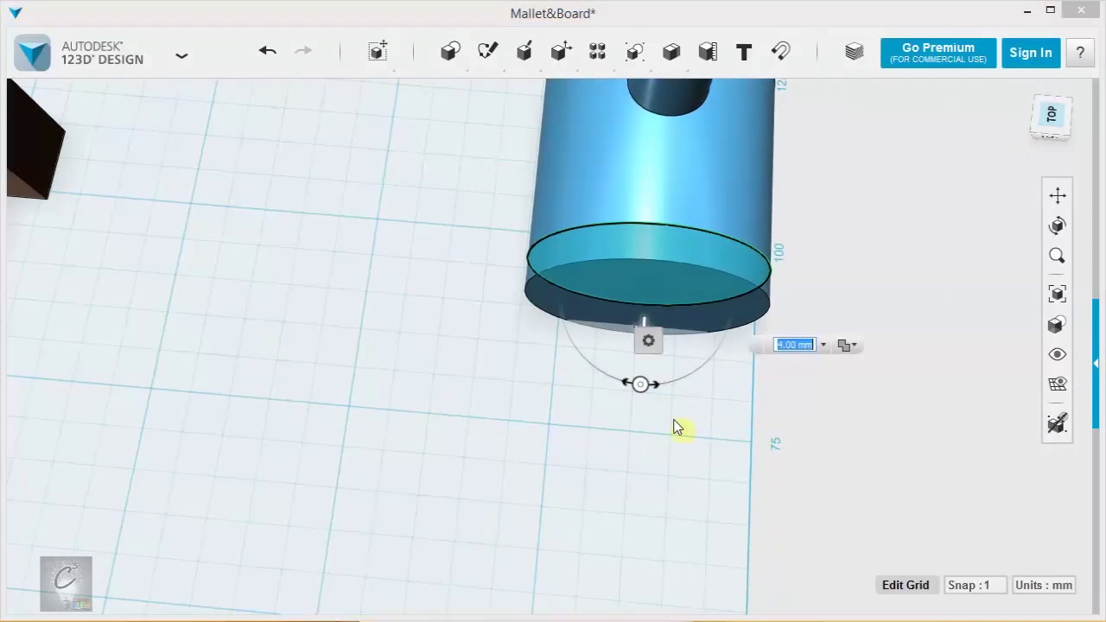
left_click(642, 388)
left_click_drag(644, 390, 708, 393)
right_click_drag(790, 432, 762, 443)
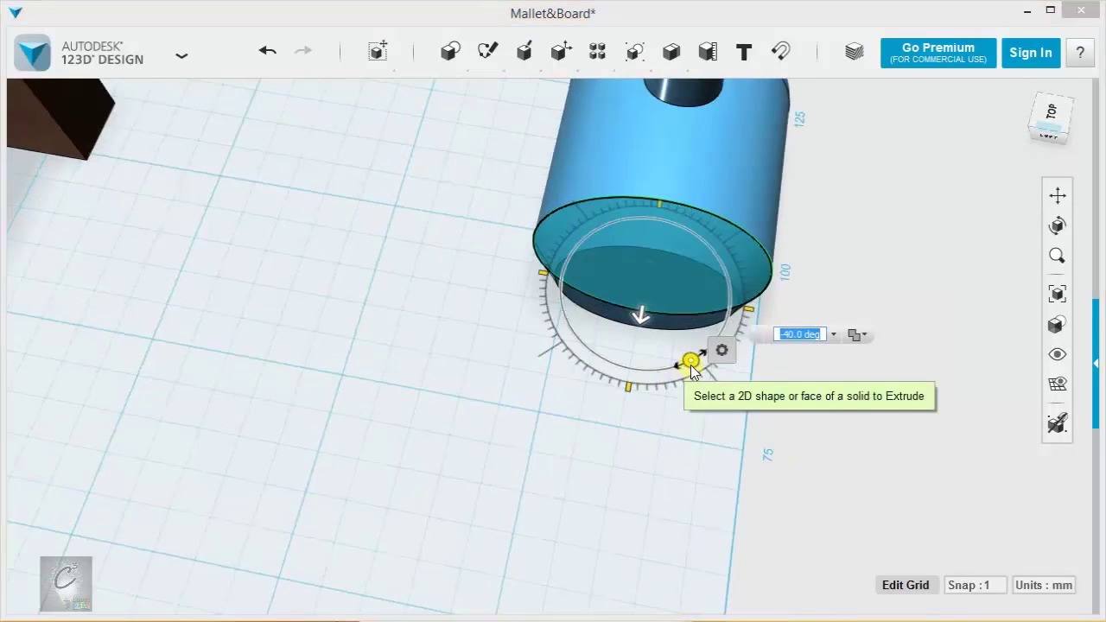
left_click_drag(693, 368, 568, 370)
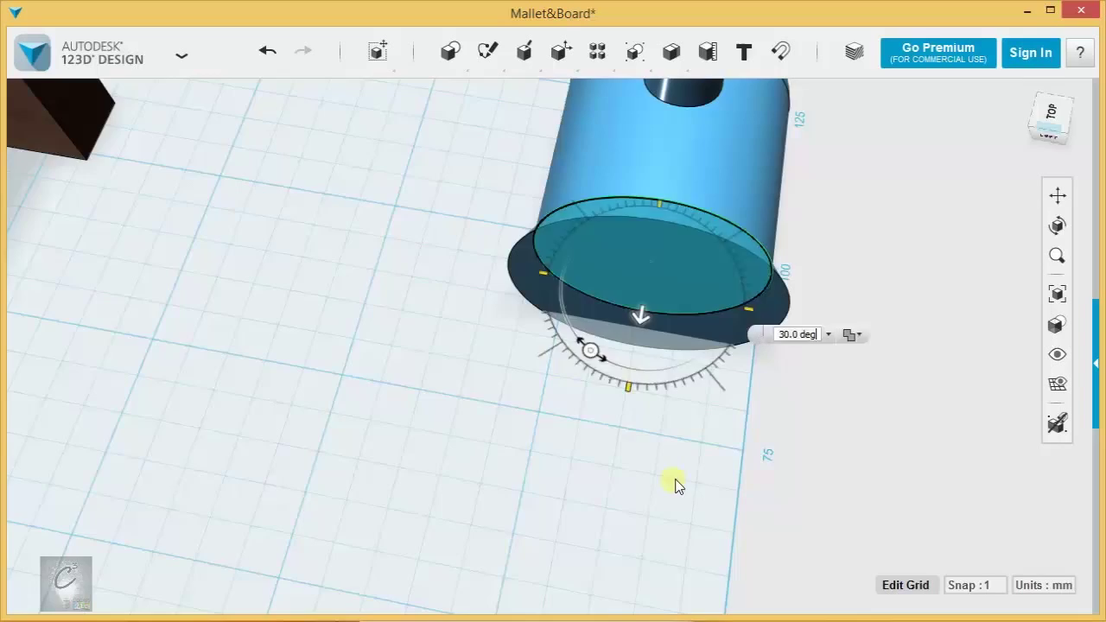
Move the mallet along the grid's front edge toward the origin corner, clear of the leftover projected circle
right_click_drag(674, 484, 977, 366)
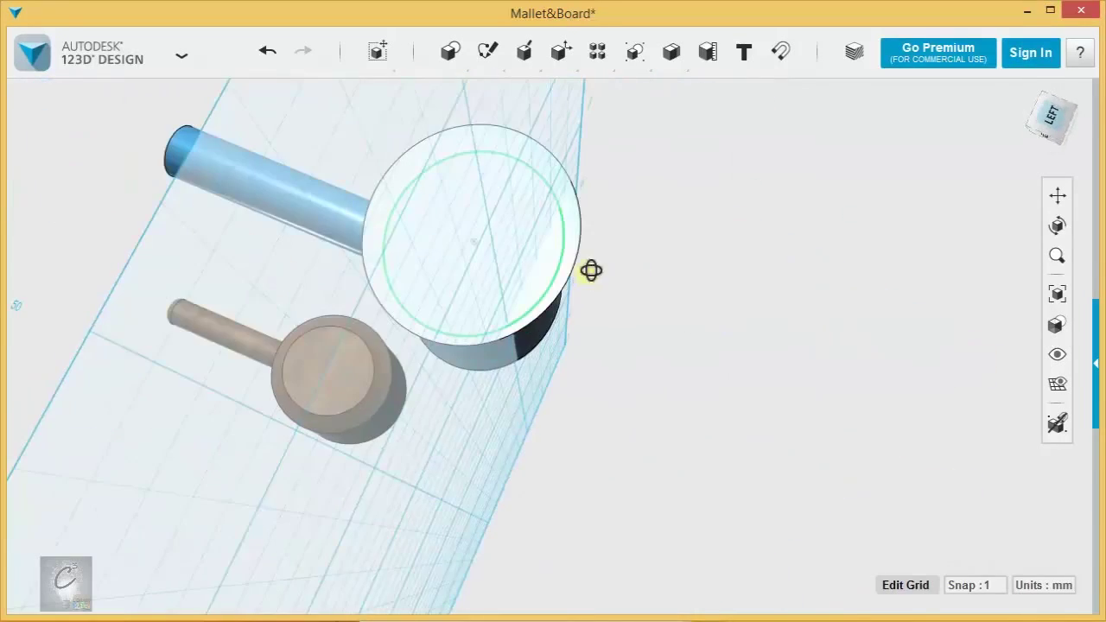
right_click_drag(593, 269, 732, 260)
scroll(724, 267, "down", 3)
middle_click_drag(724, 266, 710, 346)
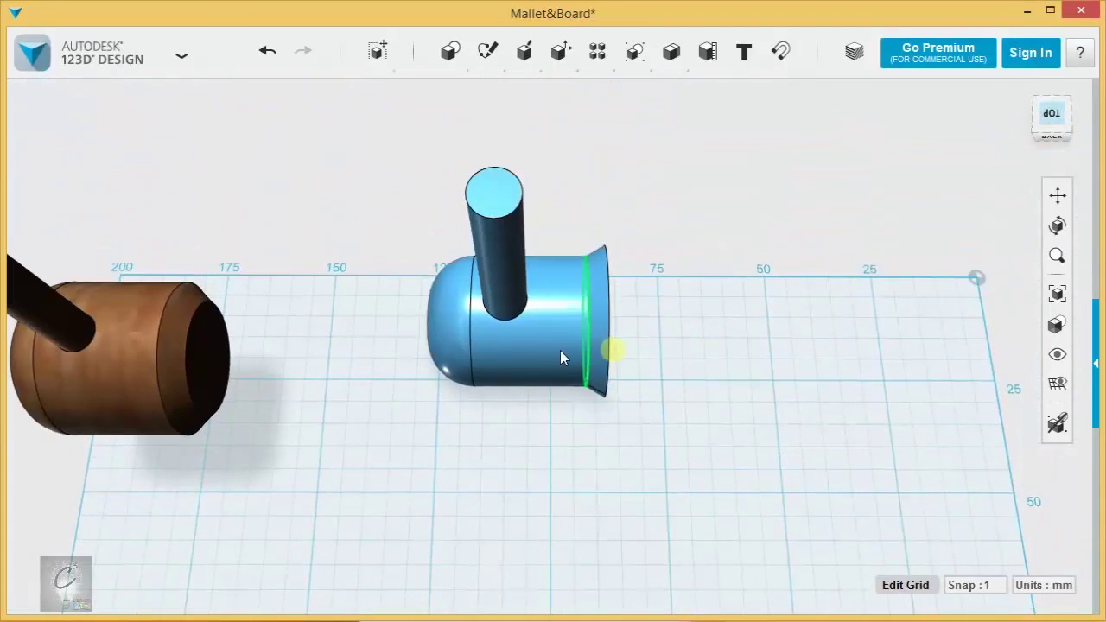
left_click_drag(531, 332, 829, 364)
right_click_drag(758, 403, 918, 275)
right_click_drag(791, 237, 904, 221)
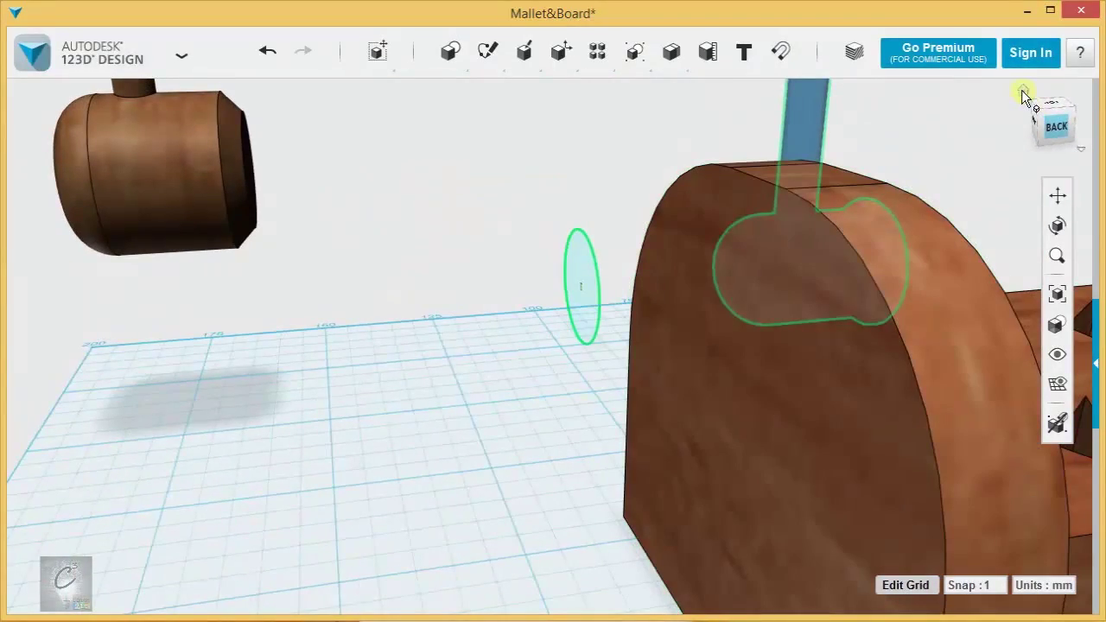
left_click(1023, 92)
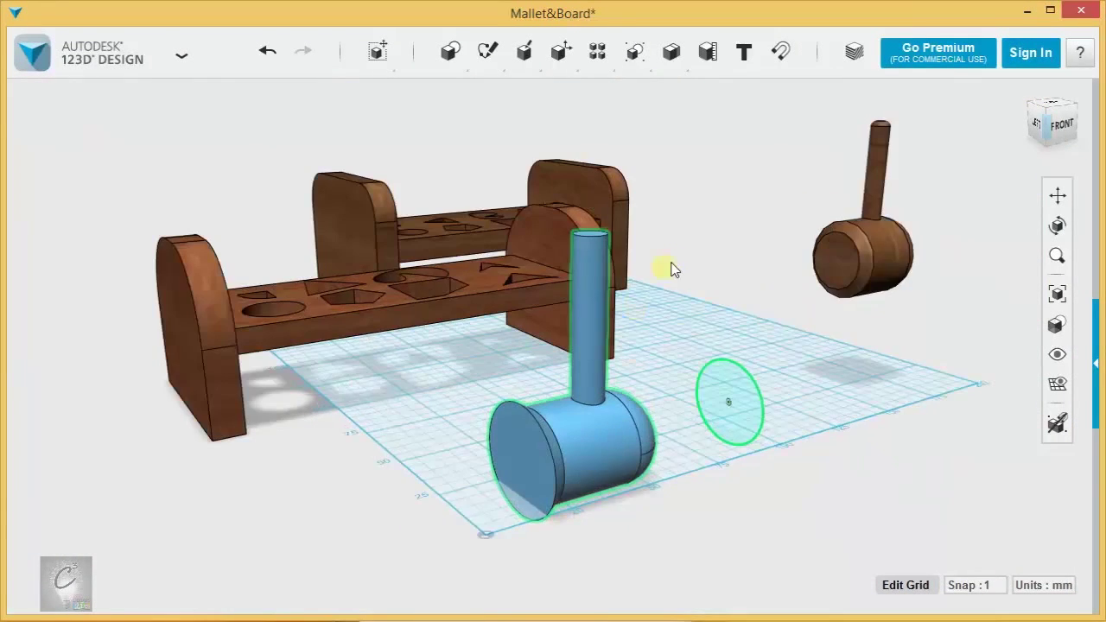
Fillet the top edge of the mallet handle with a 2.5 mm radius
scroll(646, 361, "up", 5)
left_click(570, 355)
left_click(570, 343)
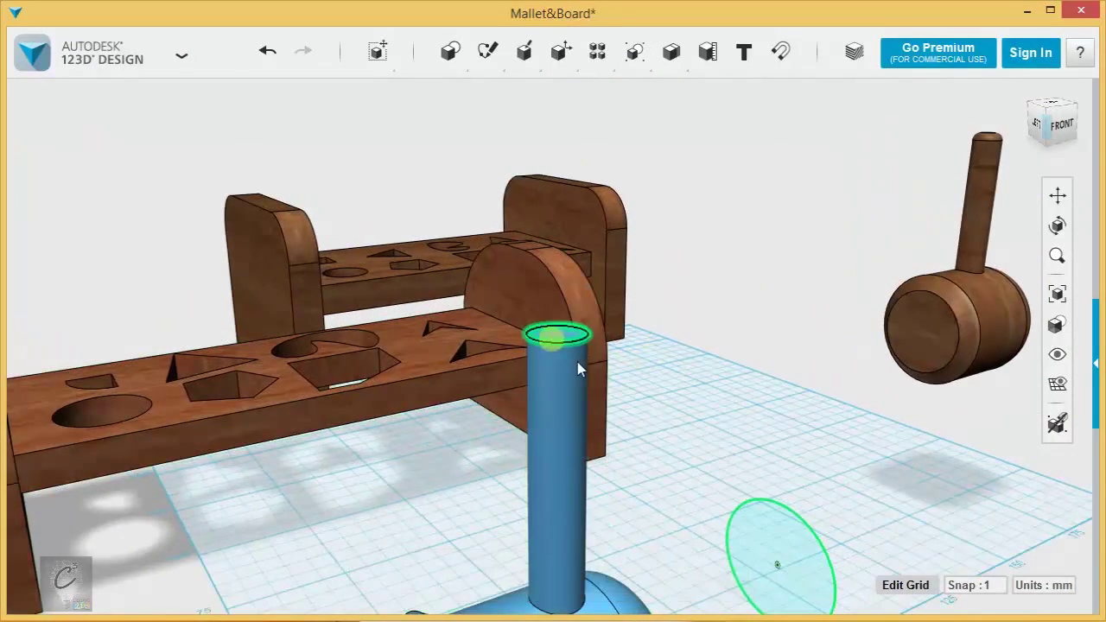
mouse_move(597, 415)
left_click(641, 418)
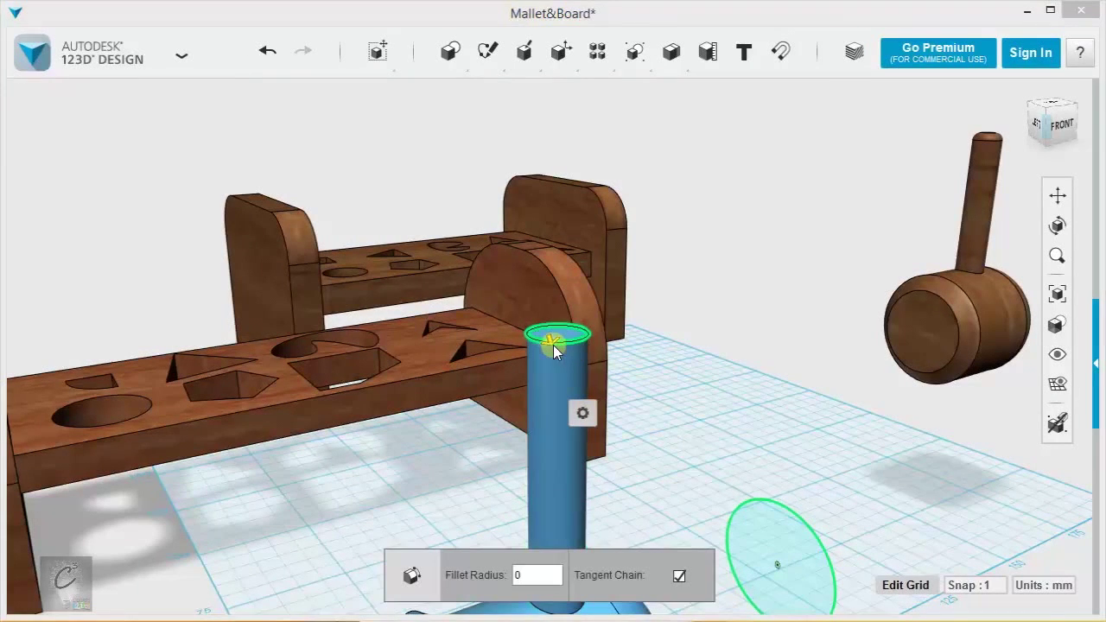
left_click_drag(555, 345, 558, 346)
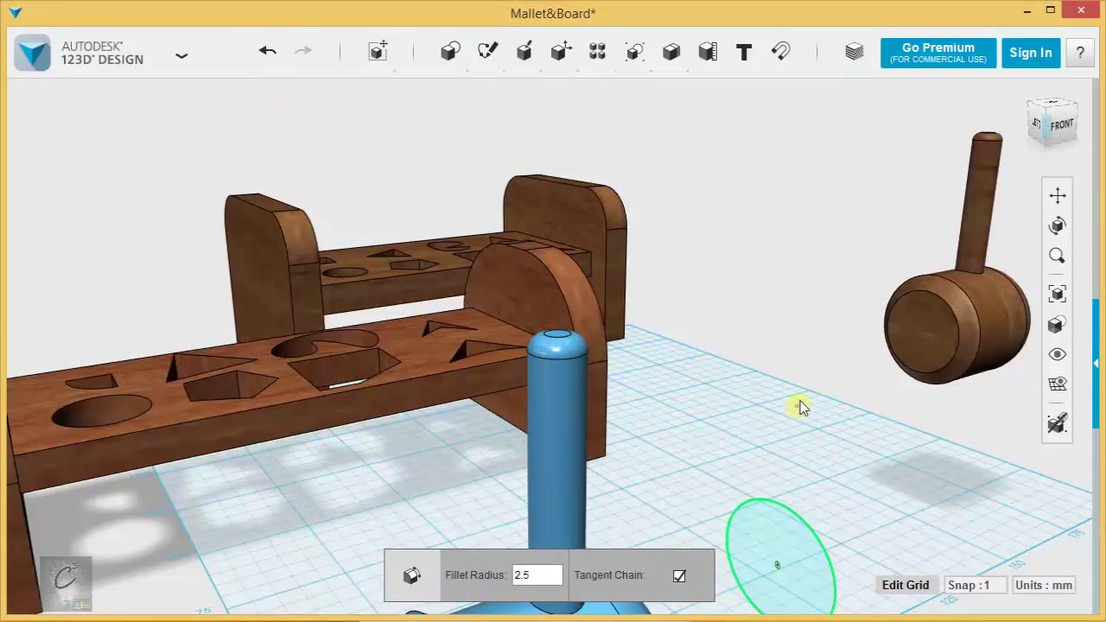
left_click(799, 415)
Delete the leftover projected circle standing on the grid
left_click(804, 566)
key("Delete")
Apply the Natural Wood material to the new mallet and tint it with a reddish-orange overlay shade to match the new bench
middle_click_drag(769, 544, 884, 272)
right_click_drag(886, 402, 795, 397)
left_click(518, 420)
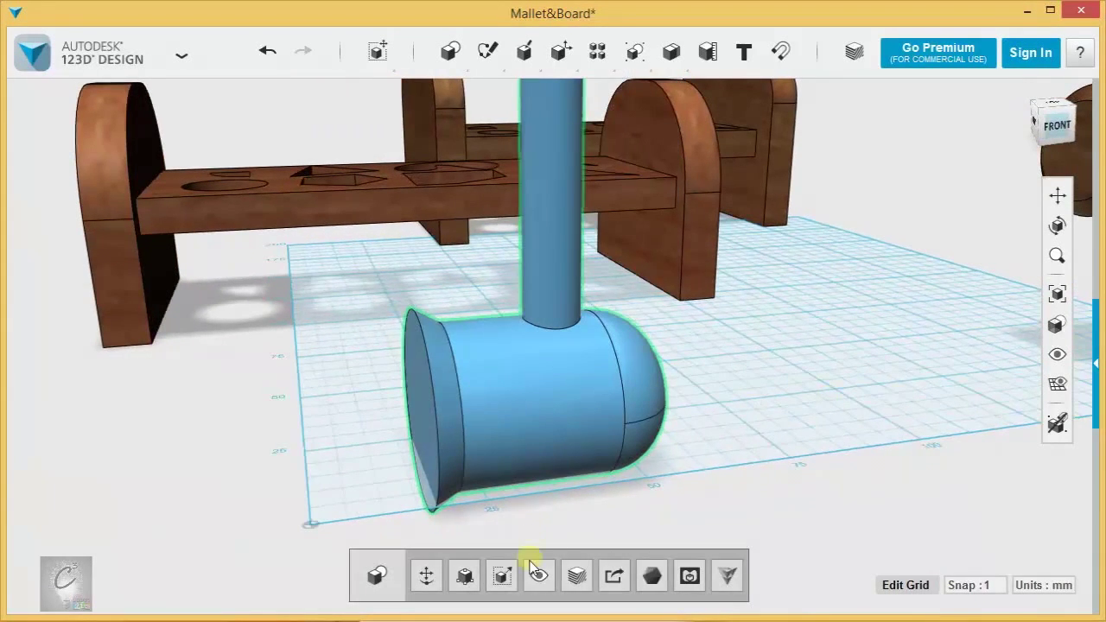
left_click(576, 577)
left_click(535, 327)
left_click(780, 325)
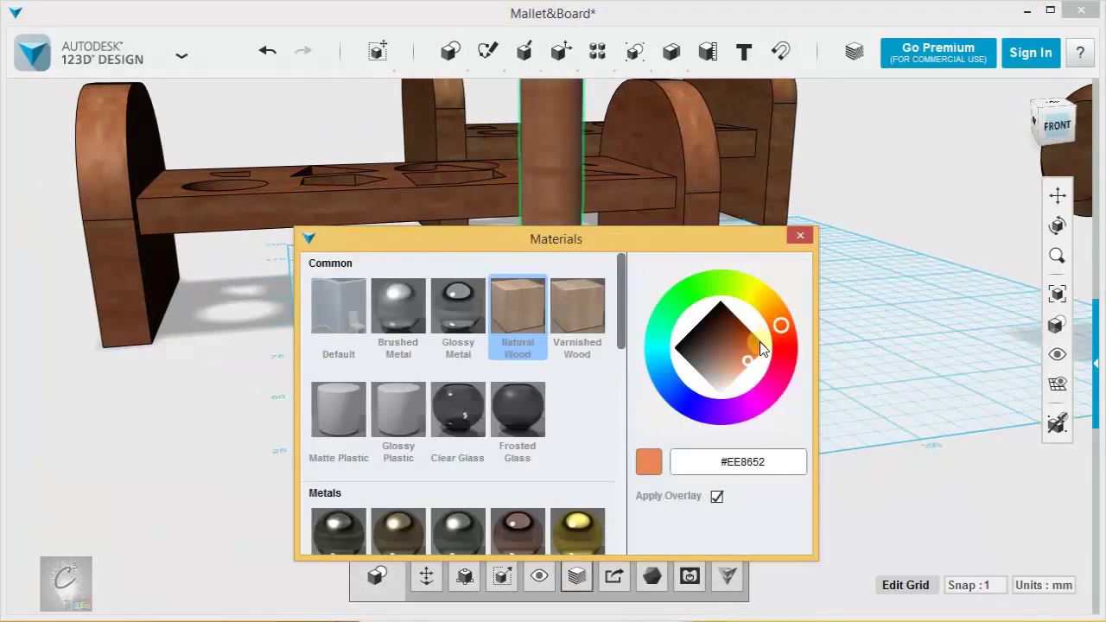
left_click(732, 353)
left_click(801, 239)
left_click(785, 294)
Arrange the new bench and mallet off the grid beside the example set, with the mallet in front of the bench
scroll(782, 357, "down", 5)
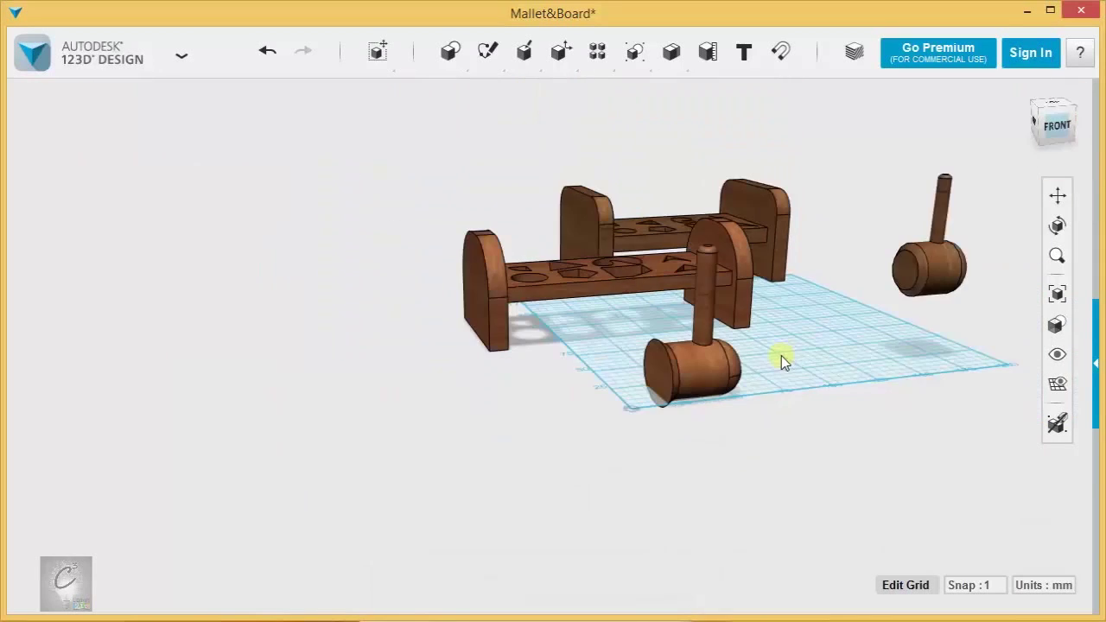
mouse_move(781, 357)
right_mouse_down()
mouse_move(794, 348)
mouse_move(769, 366)
right_mouse_up()
left_click_drag(663, 316, 464, 329)
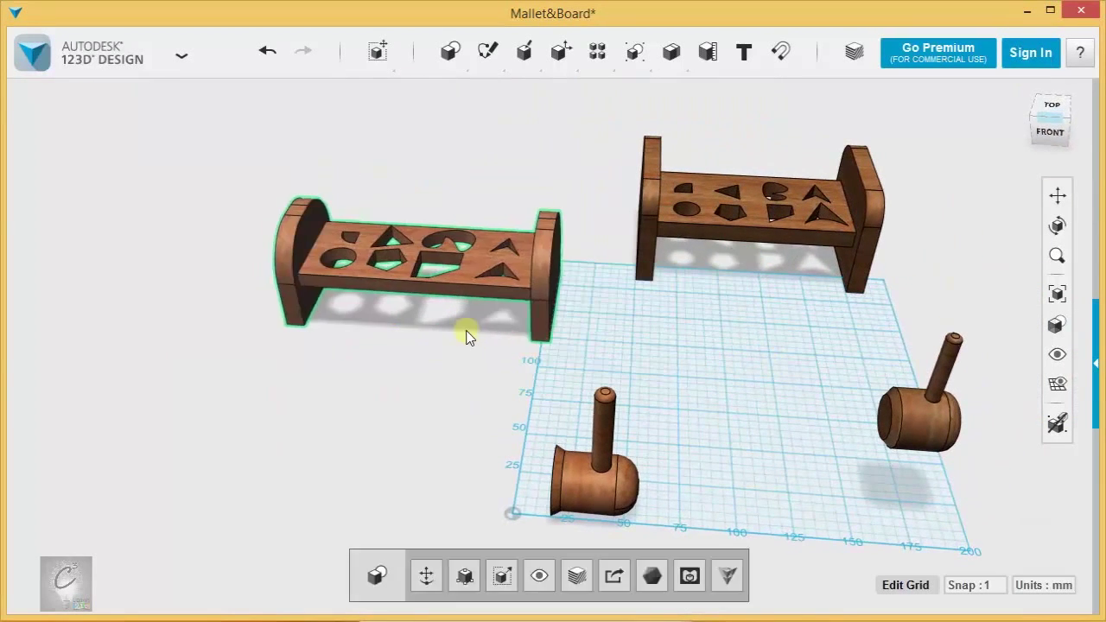
left_click_drag(595, 494, 317, 418)
left_click_drag(509, 226, 475, 299)
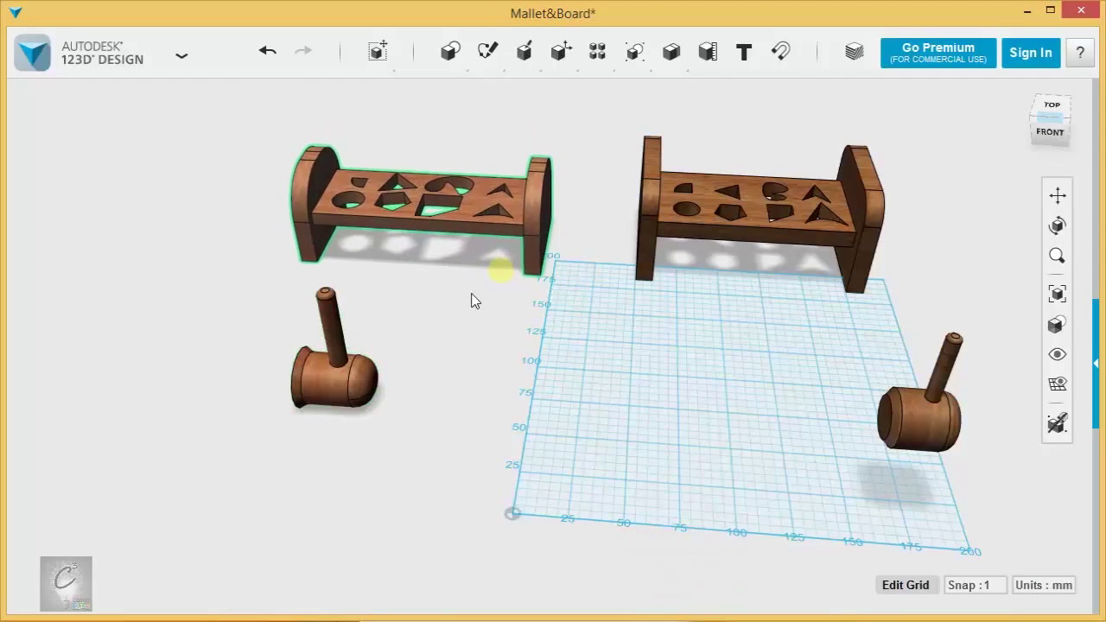
mouse_move(354, 373)
left_mouse_down()
mouse_move(422, 324)
mouse_move(366, 354)
left_mouse_up()
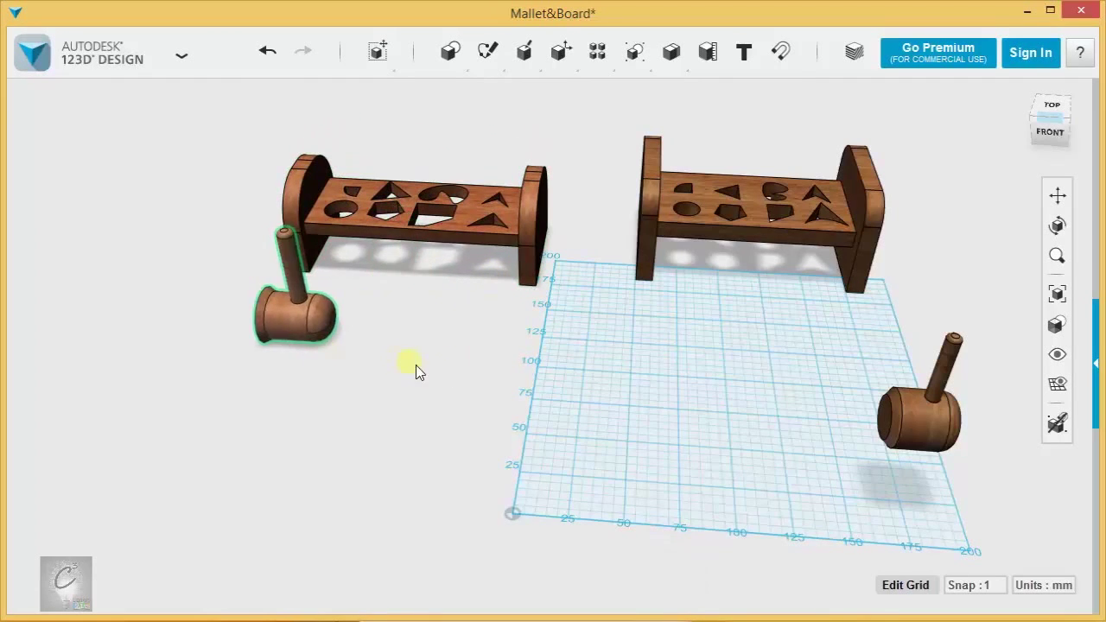
right_click_drag(568, 350, 652, 413)
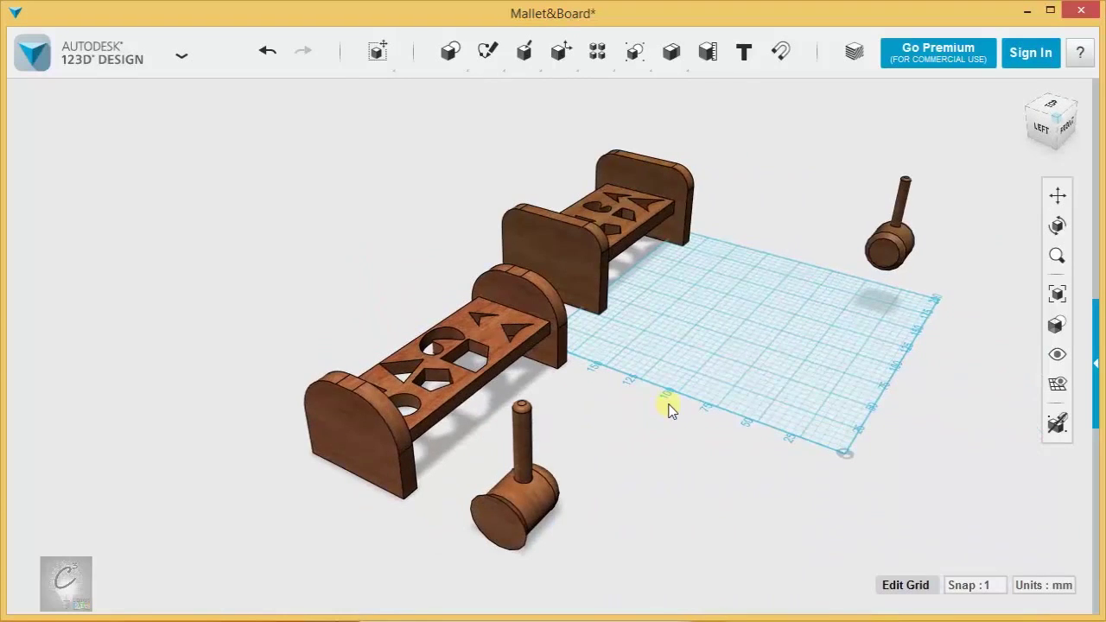